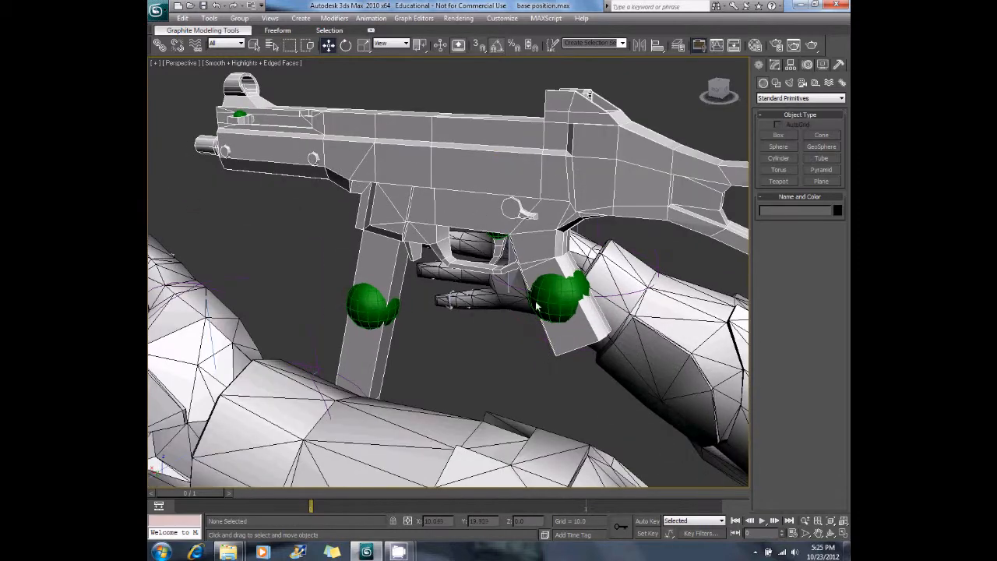
Move the gun sideways with its green grip control into the right hand, to about -5.7 on Y
alt+middle_drag(415, 270, 442, 282)
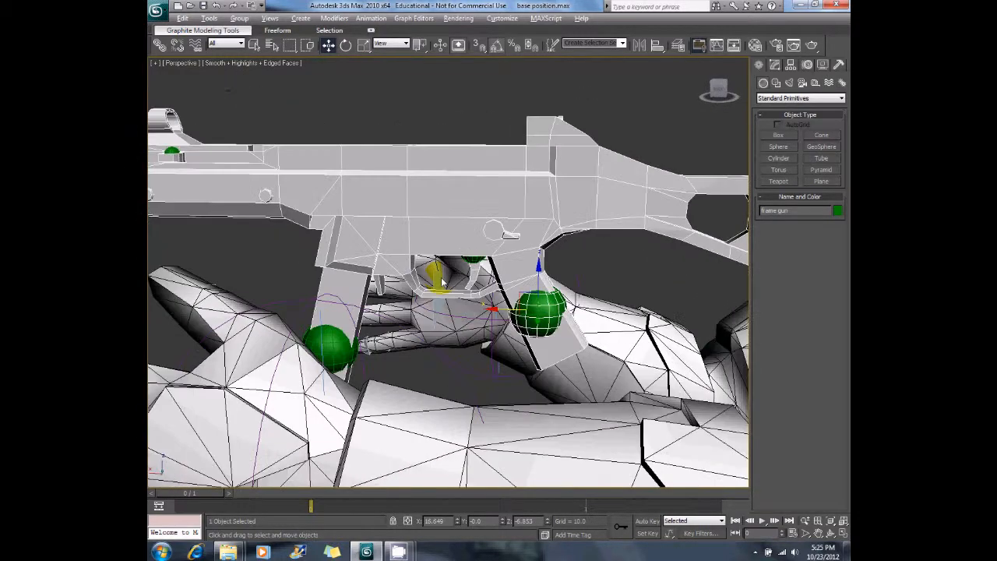
alt+middle_drag(521, 296, 490, 323)
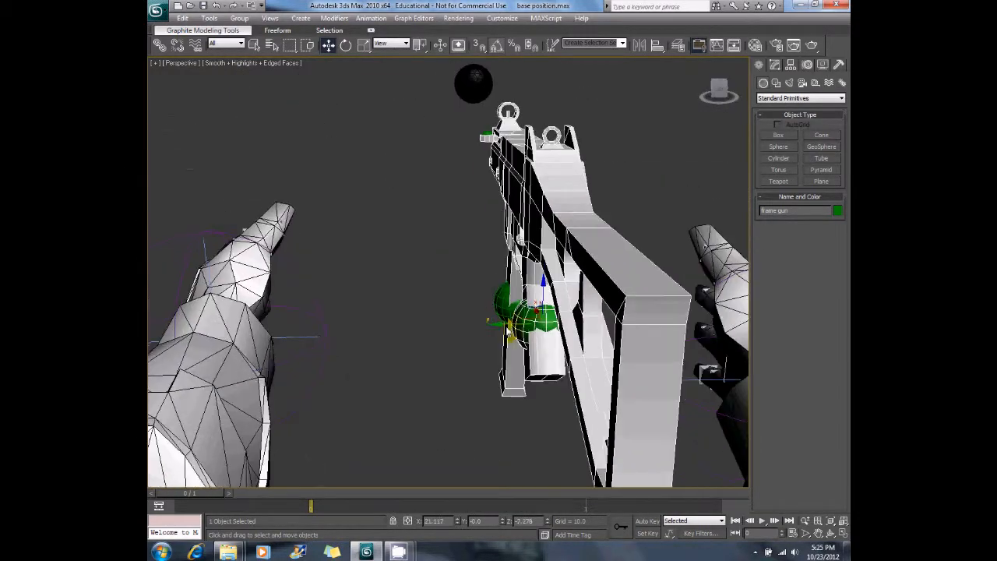
drag(514, 326, 678, 308)
key(z)
mouse_move(559, 294)
alt+middle_down()
mouse_move(631, 232)
mouse_move(597, 226)
mouse_move(628, 210)
alt+middle_up()
scroll(554, 300, down, 5)
Rotate the right wrist controller slightly, to about -88 degrees on Y, to align the palm with the gun's grip
click(596, 224)
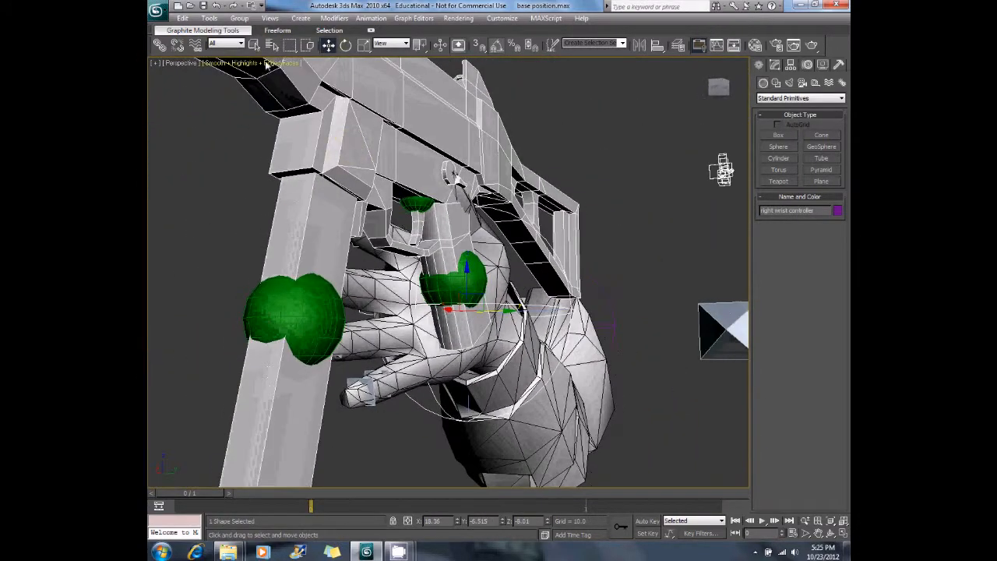
click(351, 49)
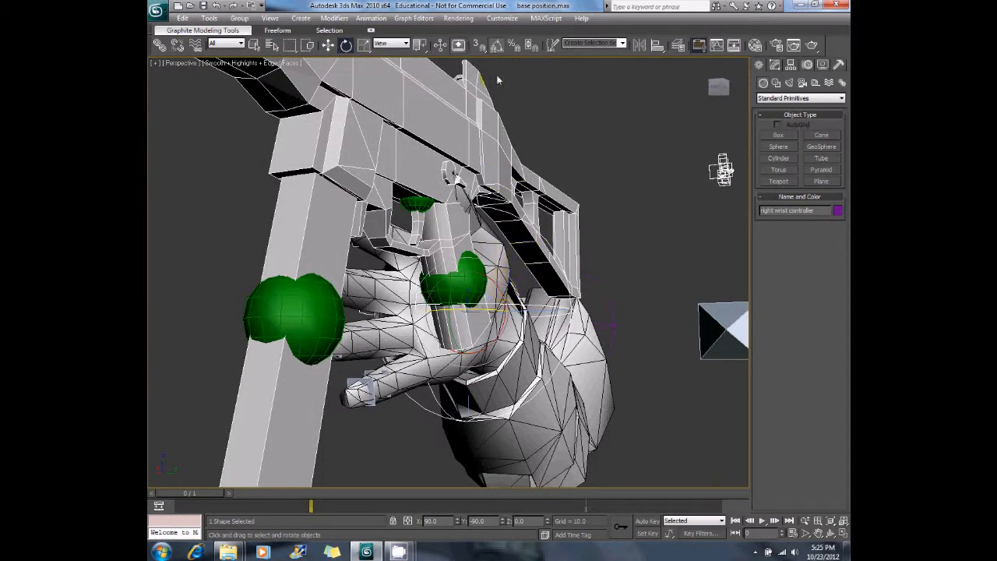
drag(507, 294, 507, 294)
alt+middle_drag(507, 294, 606, 236)
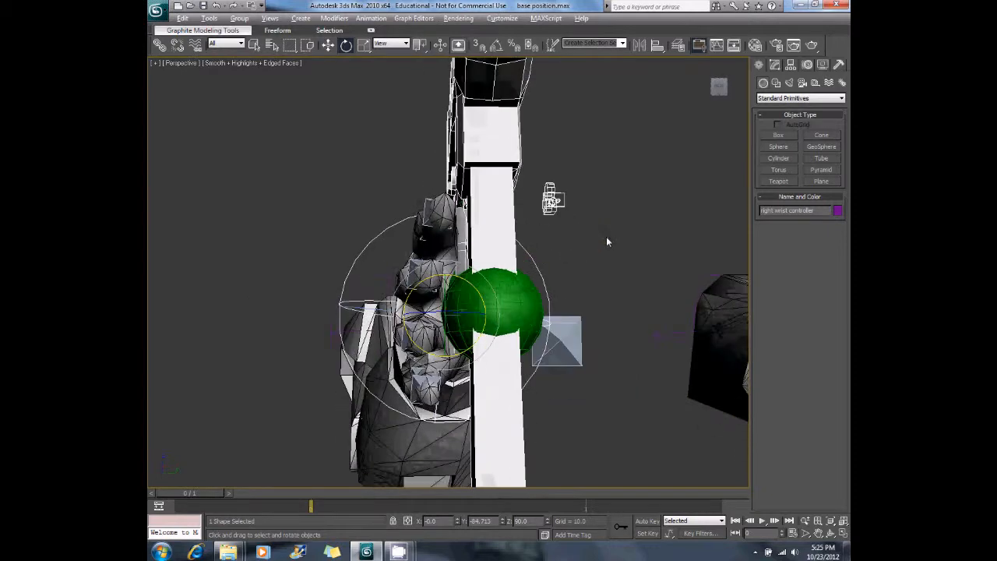
drag(483, 302, 481, 302)
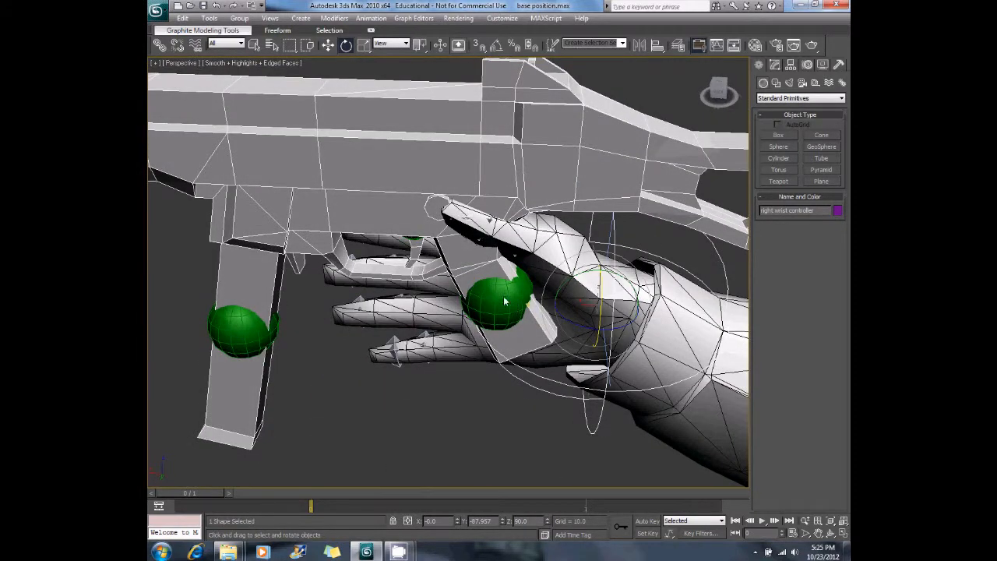
Move the left wrist controller down and away from the gun, to about X 12.7, Y 10.5, Z -14.3
click(331, 47)
alt+middle_drag(471, 222, 487, 282)
scroll(505, 279, down, 6)
scroll(486, 282, down, 4)
click(465, 307)
drag(465, 308, 572, 382)
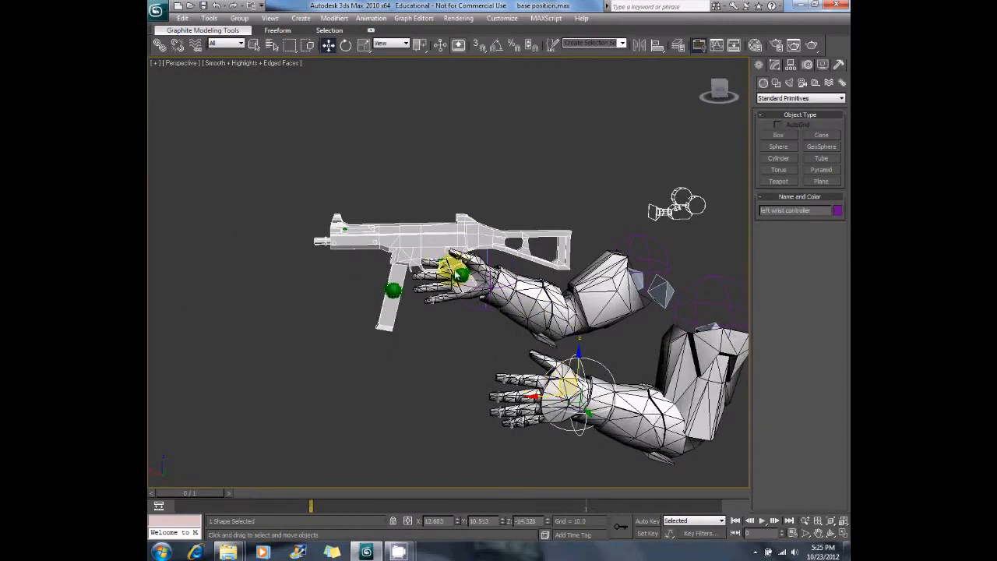
Reposition the gun in the right palm with its grip control, to about X 21.3, Z -8.1
click(460, 274)
scroll(502, 272, up, 8)
scroll(468, 271, down, 4)
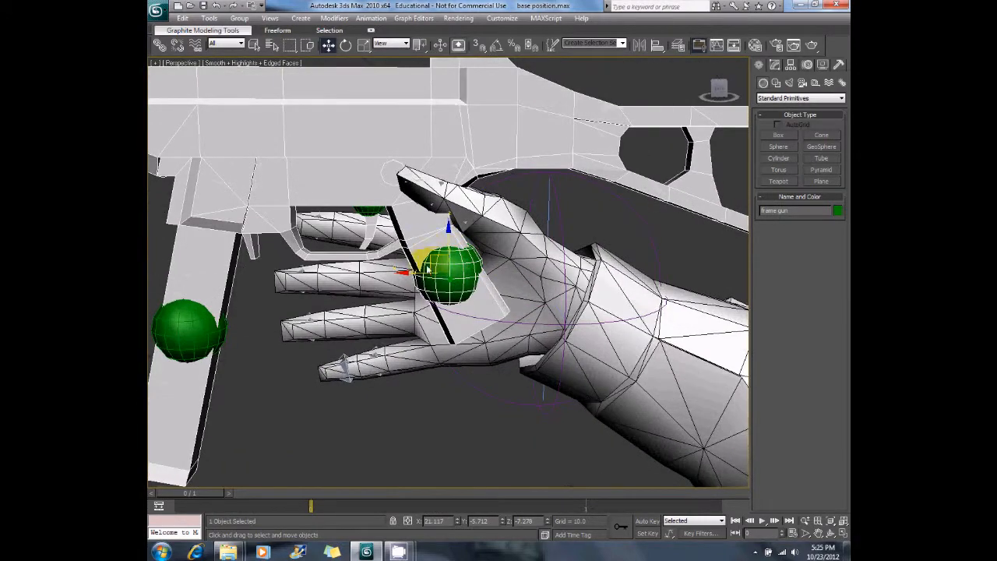
drag(435, 269, 429, 294)
alt+middle_drag(429, 294, 527, 281)
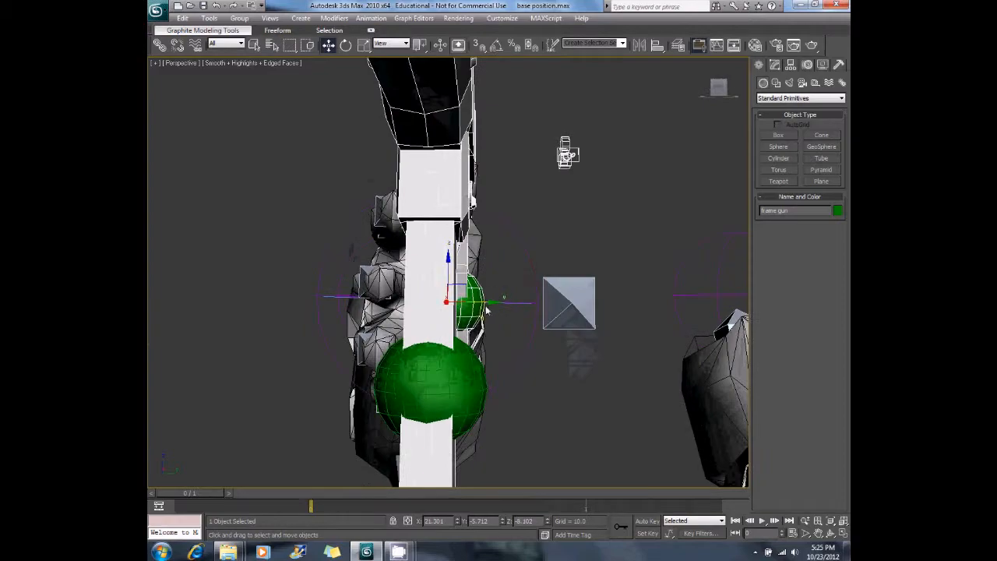
alt+middle_drag(486, 306, 343, 318)
Set the rotation reference coordinate system to Local and rotate the right thumb's base joint down toward the grip
mouse_move(476, 230)
alt+middle_down()
mouse_move(462, 241)
mouse_move(474, 244)
alt+middle_up()
scroll(463, 242, up, 2)
click(346, 45)
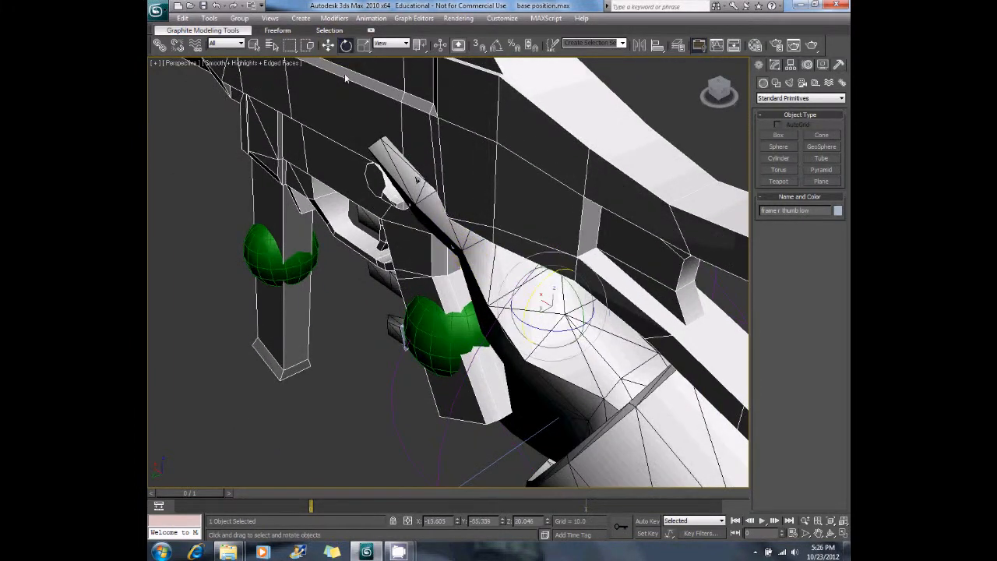
click(393, 45)
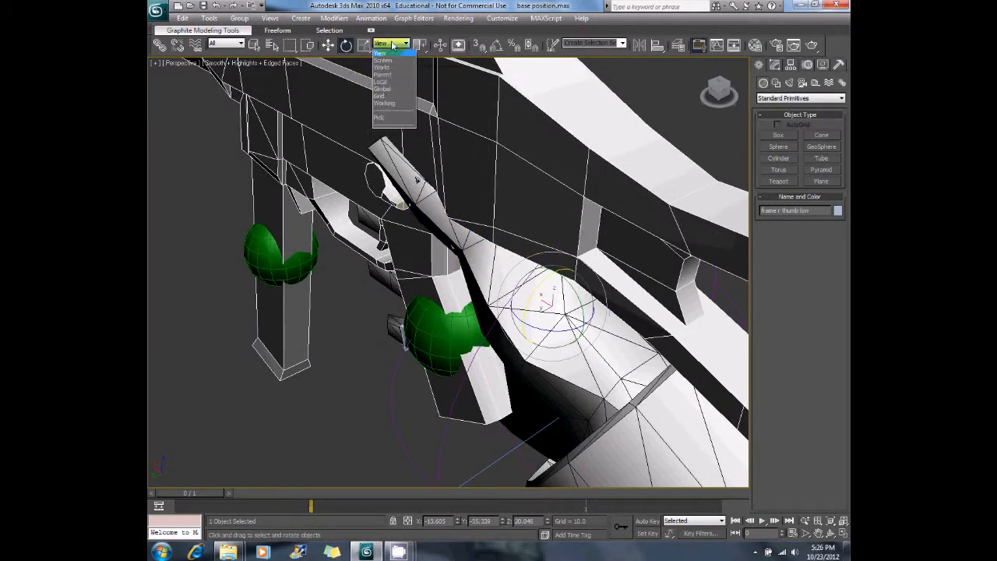
click(385, 85)
alt+middle_drag(538, 315, 582, 282)
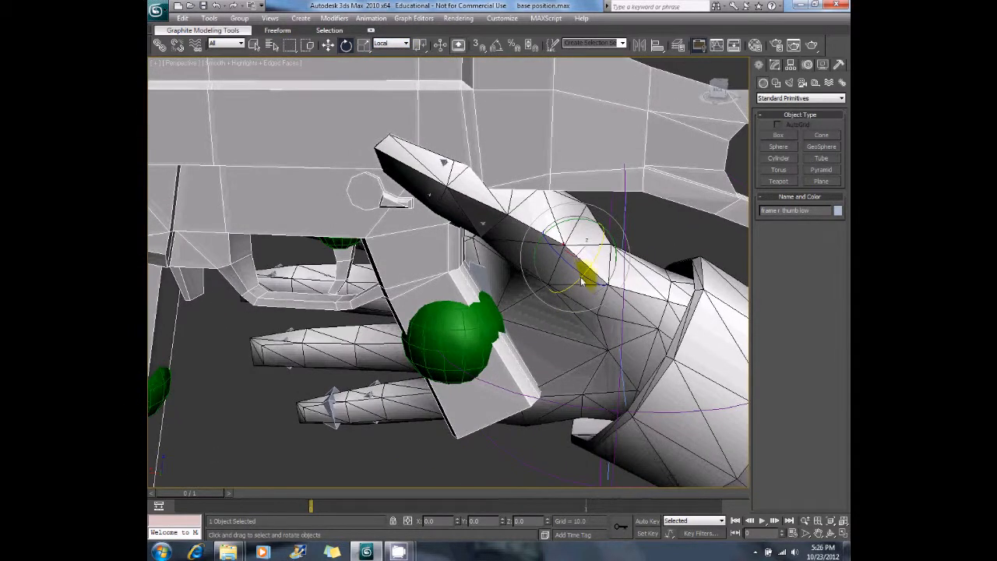
drag(563, 262, 572, 299)
alt+middle_drag(573, 300, 482, 341)
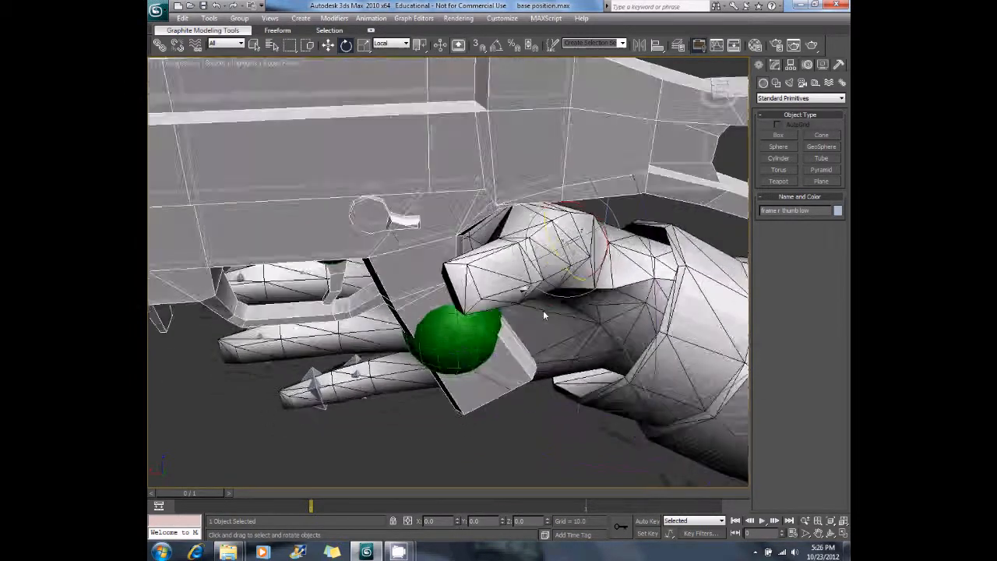
alt+middle_drag(543, 314, 480, 250)
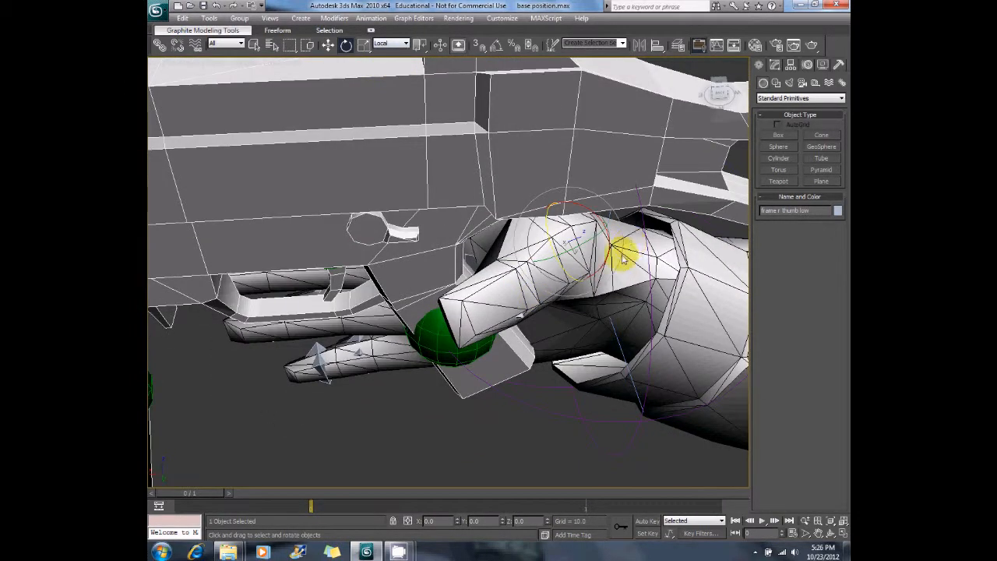
Rotate the outer part of the right thumb to line it up along the side of the grip
alt+middle_drag(561, 254, 514, 265)
click(495, 279)
drag(518, 273, 502, 279)
alt+middle_drag(502, 278, 536, 239)
click(536, 237)
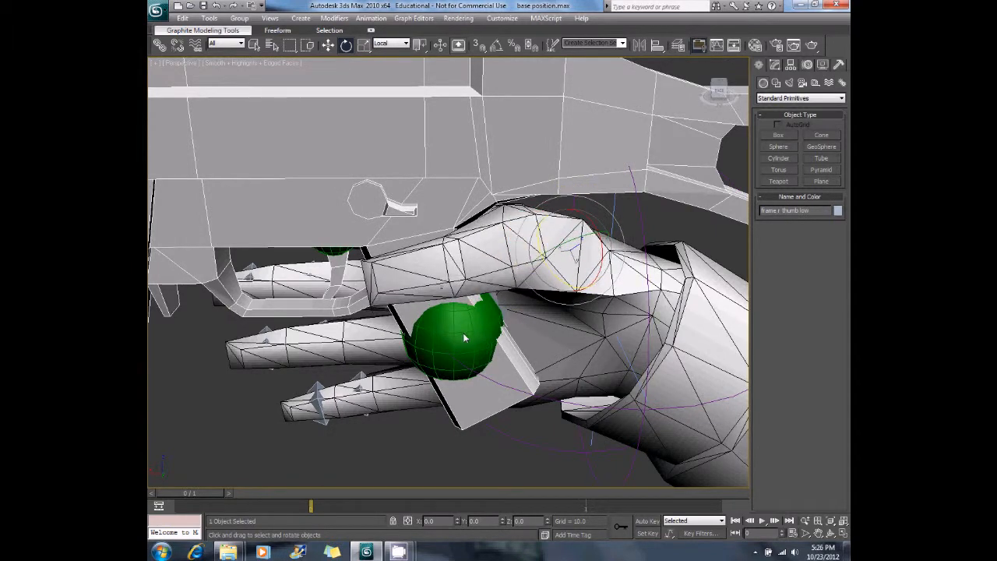
Refine the rotation of the right thumb's base joint so the thumb rests across the top of the grip
click(462, 332)
alt+middle_drag(462, 333, 424, 155)
click(328, 46)
alt+middle_drag(435, 328, 483, 312)
click(520, 246)
alt+middle_drag(530, 254, 517, 221)
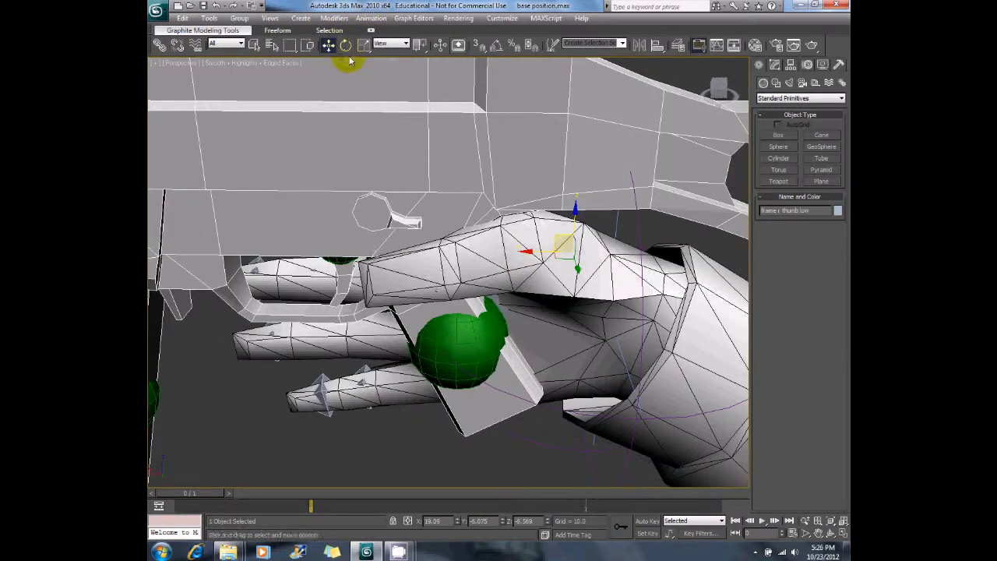
drag(600, 255, 610, 257)
drag(558, 287, 604, 274)
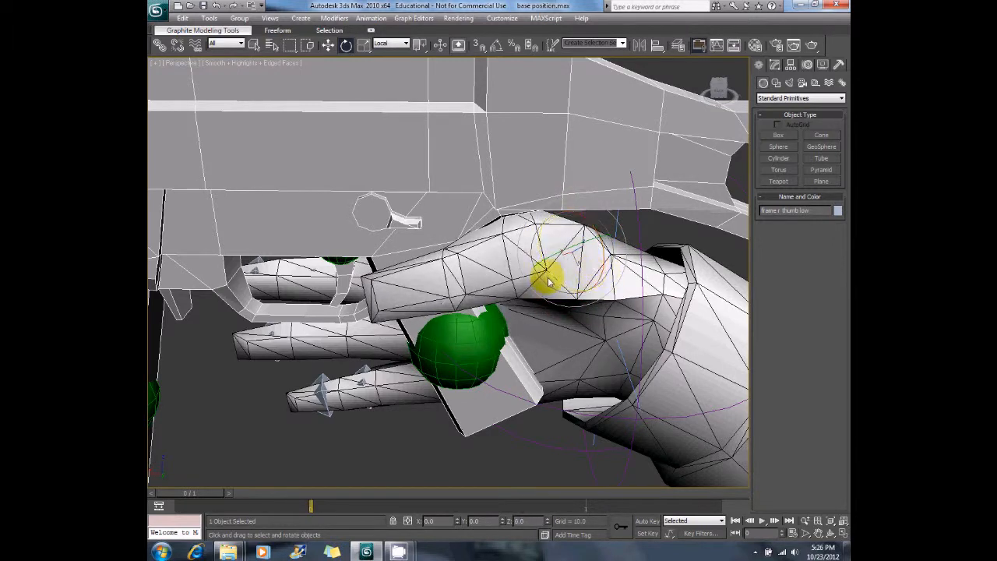
alt+middle_drag(489, 261, 520, 252)
Raise the gun about 0.1 along its local Z axis and rotate it slightly at the grip control
click(486, 328)
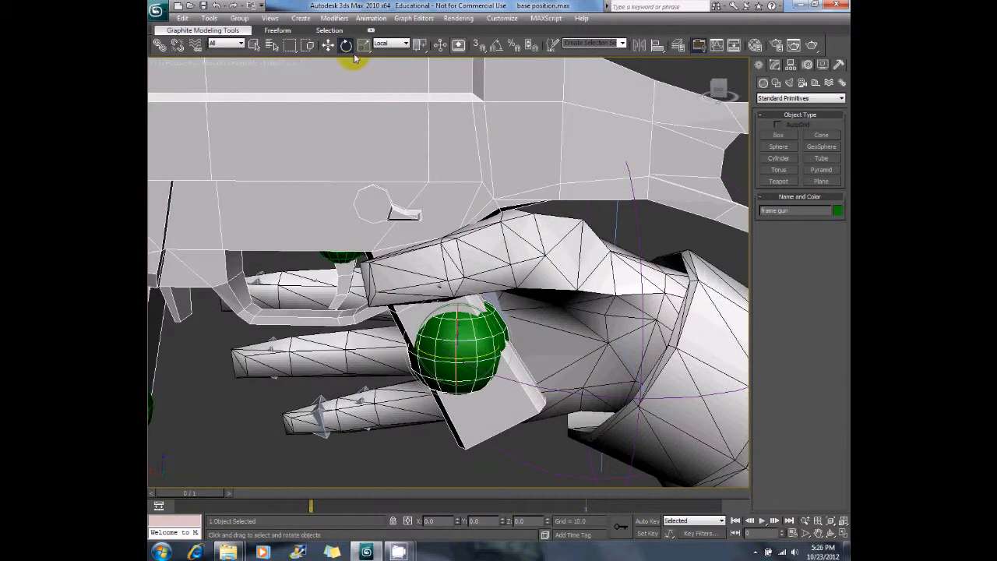
click(328, 46)
drag(458, 304, 459, 299)
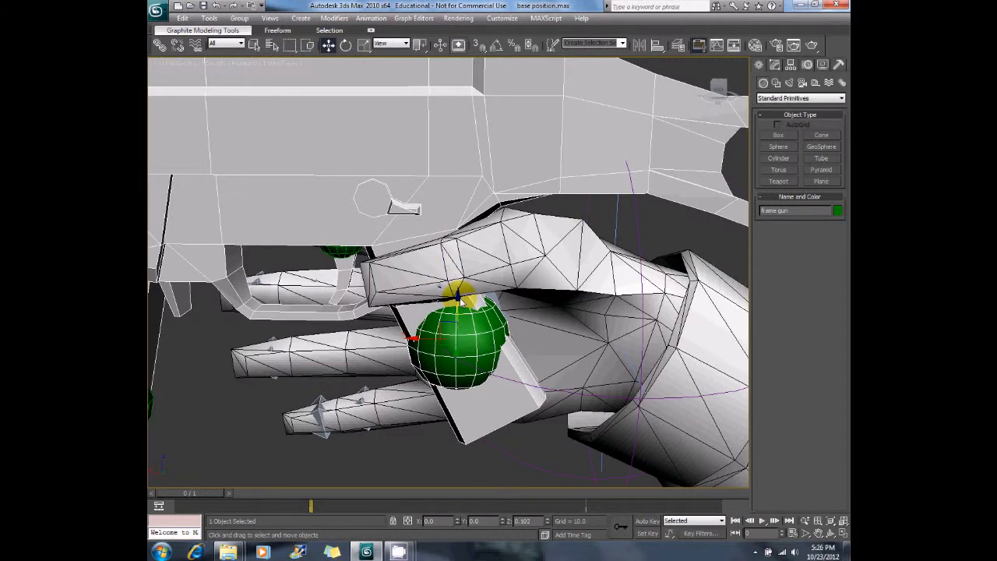
click(345, 45)
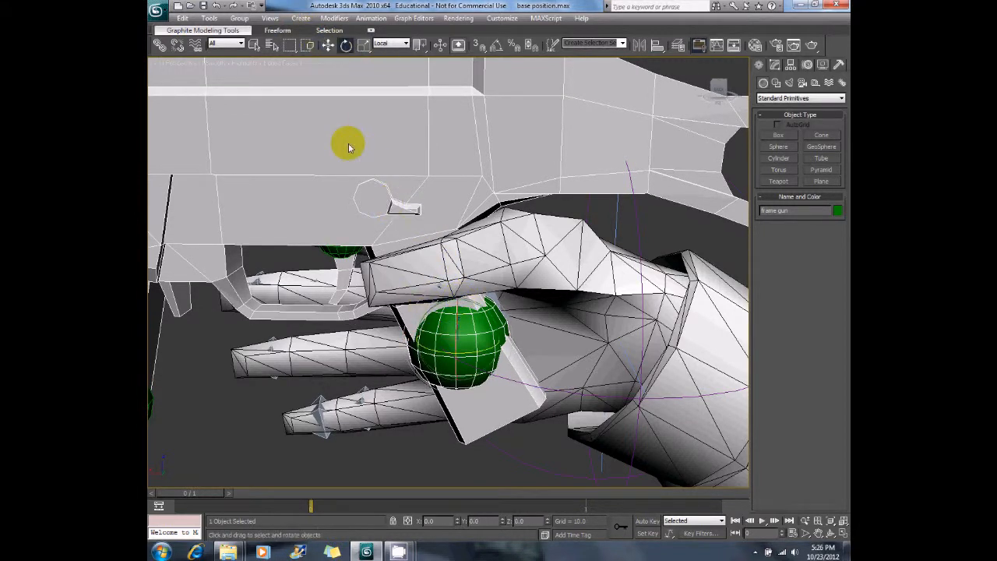
drag(443, 329, 445, 326)
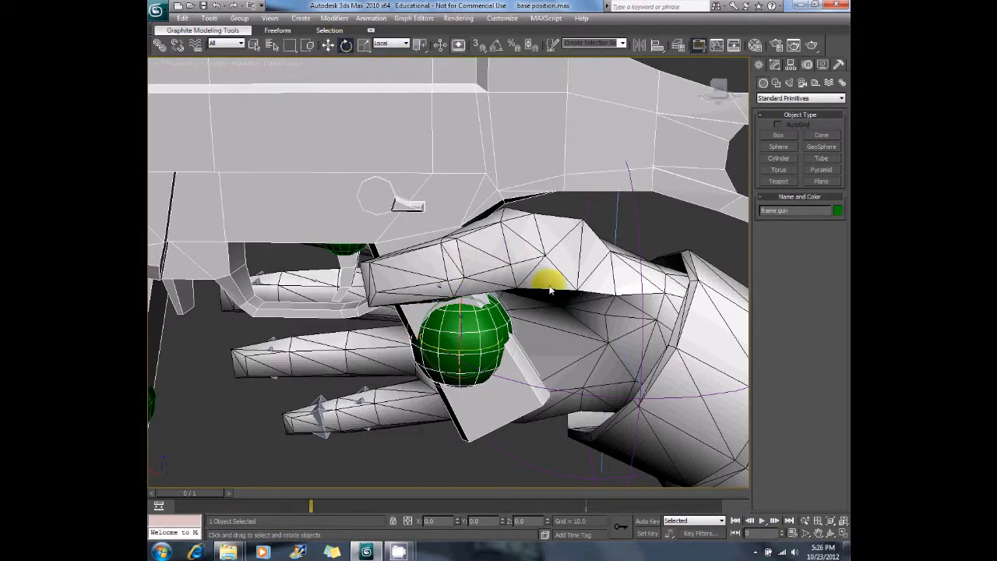
Rotate the right thumb's joints in small amounts to wrap the thumb around the side of the grip
click(543, 257)
alt+middle_drag(516, 229, 565, 282)
drag(543, 268, 537, 268)
drag(517, 312, 517, 314)
alt+middle_drag(517, 313, 564, 251)
click(541, 242)
drag(551, 224, 562, 222)
click(545, 278)
drag(545, 273, 558, 268)
click(503, 315)
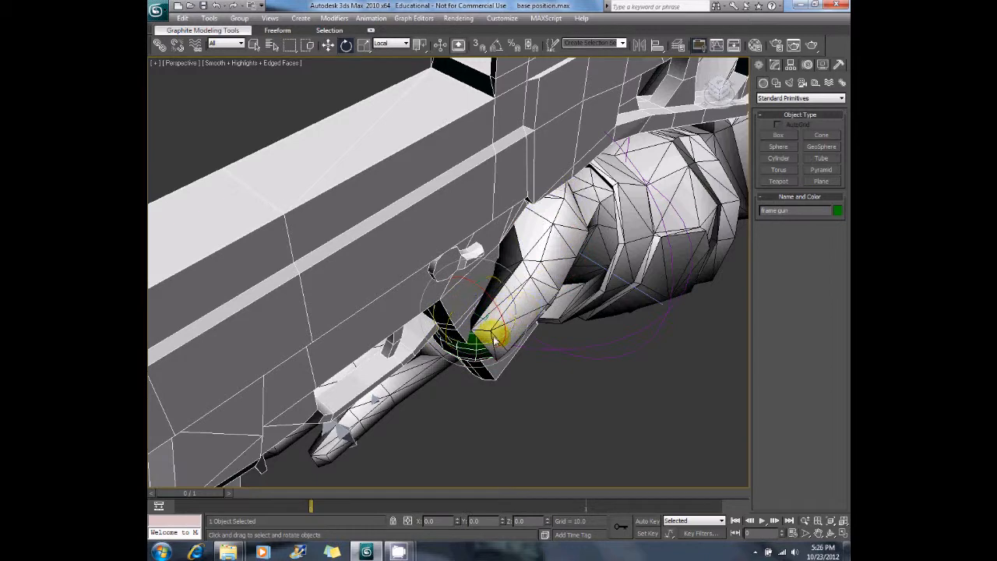
drag(487, 349, 491, 341)
key(ctrl+z)
key(ctrl+z)
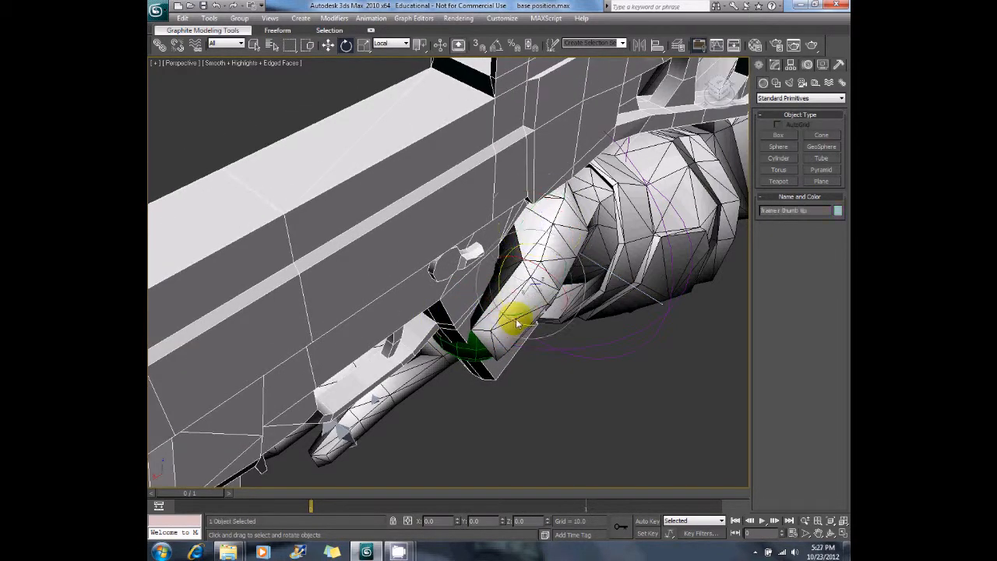
Rotate the right thumb's tip joint toward the grip and nudge the gun to fit under the thumb
drag(536, 312, 519, 310)
alt+middle_drag(538, 273, 491, 285)
click(352, 76)
click(333, 49)
alt+middle_drag(545, 343, 626, 399)
drag(515, 349, 510, 351)
alt+middle_drag(511, 352, 341, 152)
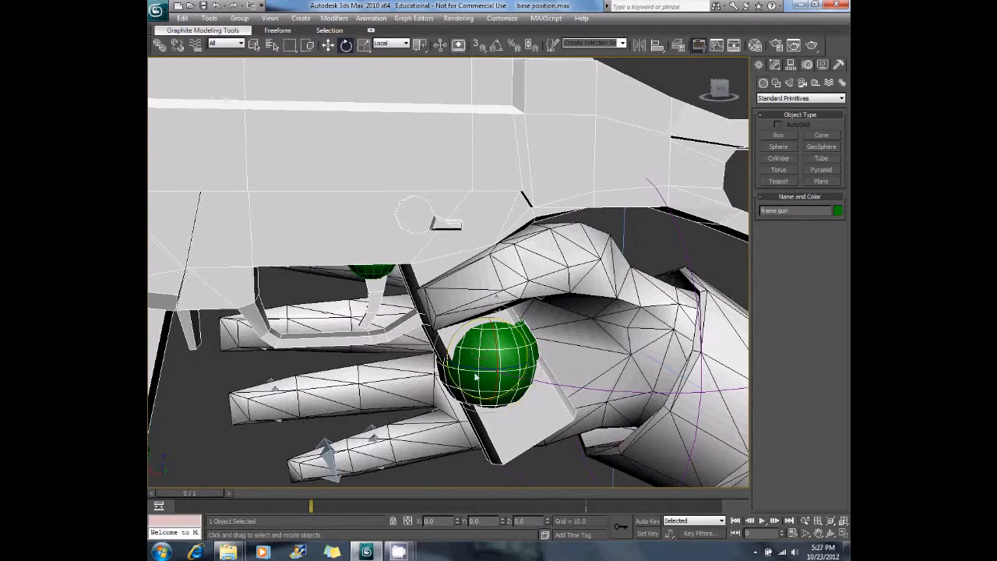
Fine-tune the gun's tilt in the right palm with small rotations of its grip control
drag(451, 347, 454, 337)
click(328, 45)
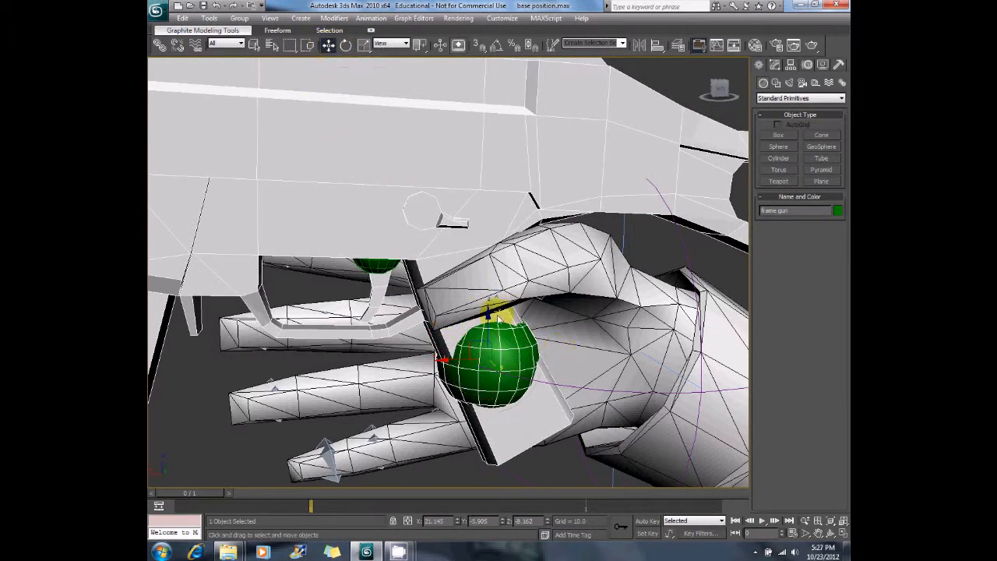
alt+middle_drag(503, 246, 536, 340)
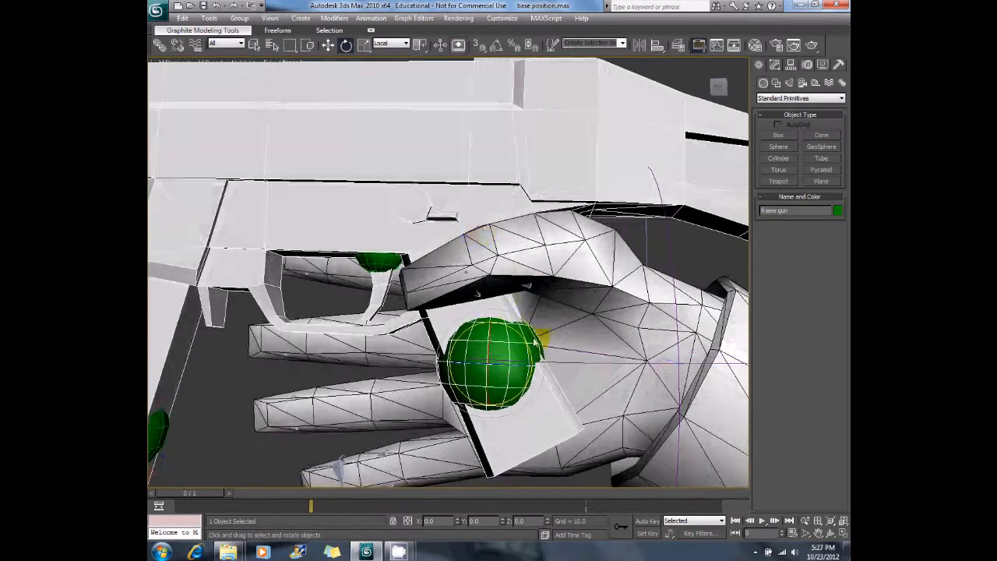
drag(521, 339, 524, 337)
click(328, 45)
alt+middle_drag(543, 313, 520, 311)
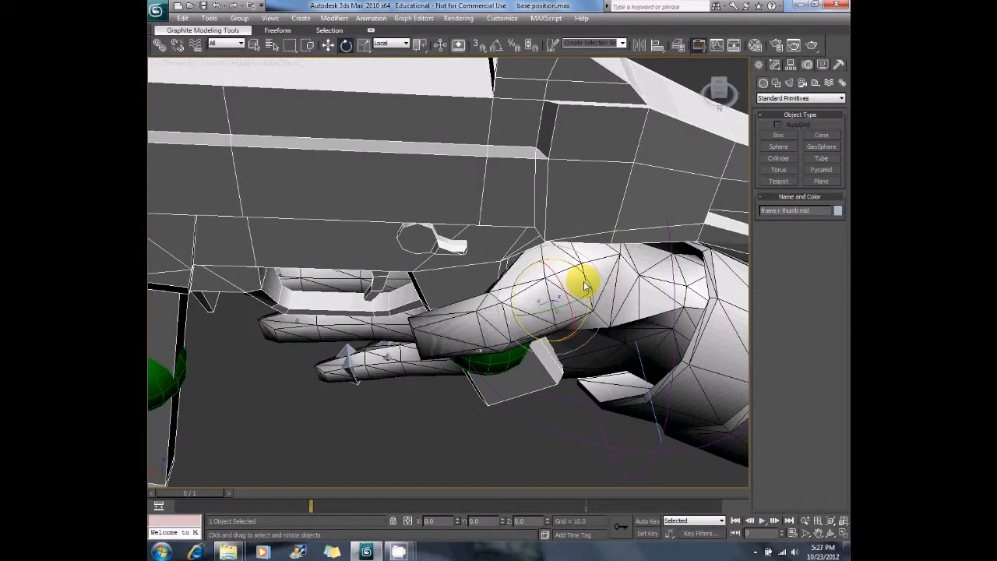
Rotate the right thumb's middle and base joints to close the thumb over the grip
drag(595, 294, 597, 275)
alt+middle_drag(597, 275, 582, 300)
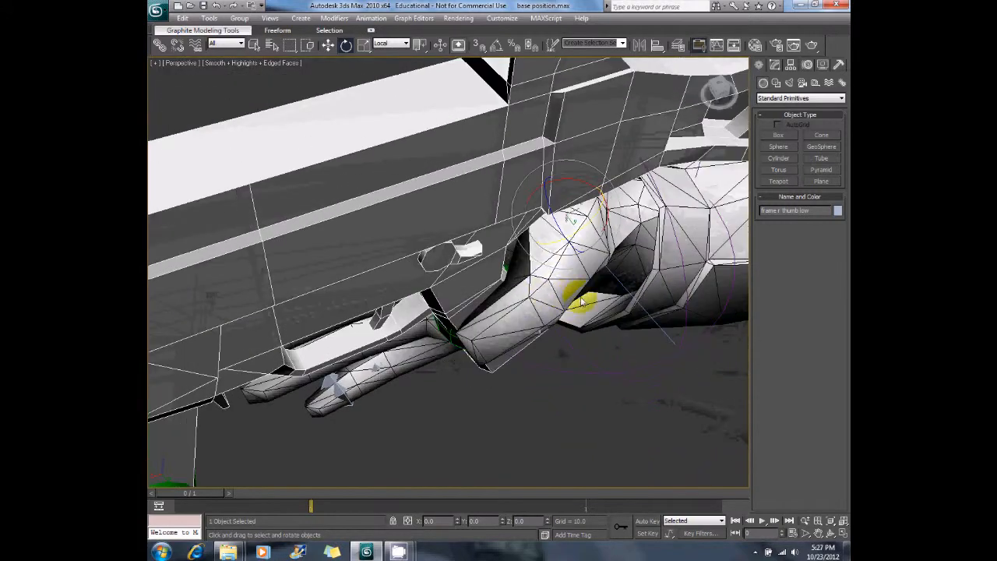
mouse_move(555, 290)
mouse_down()
mouse_move(545, 303)
mouse_move(555, 301)
mouse_up()
alt+middle_drag(555, 301, 586, 260)
click(573, 264)
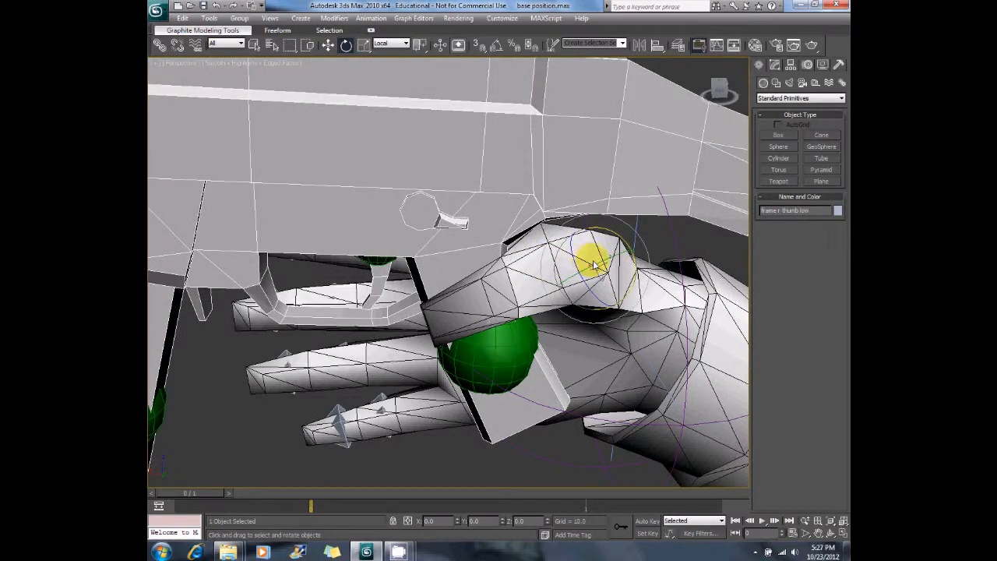
drag(620, 240, 628, 250)
Rotate the right index finger's base joint slightly and turn off the edged faces display
alt+middle_drag(628, 250, 452, 267)
drag(452, 267, 460, 263)
key(F4)
alt+middle_drag(492, 267, 487, 311)
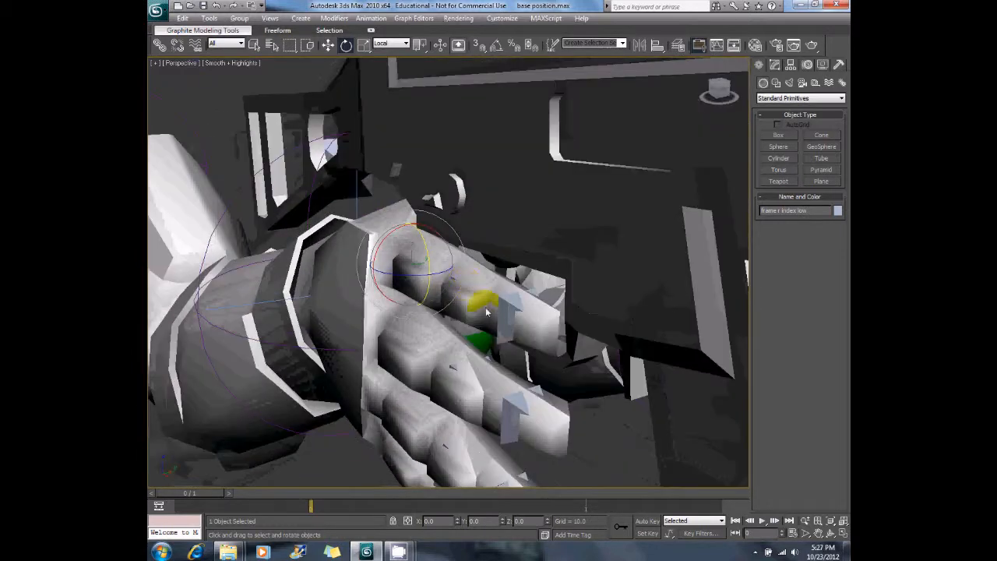
Curl the right index finger inward toward the trigger by rotating its joints
click(481, 305)
drag(416, 280, 489, 305)
alt+middle_drag(483, 297, 458, 280)
drag(415, 265, 453, 270)
alt+middle_drag(453, 270, 466, 286)
mouse_move(465, 286)
mouse_down()
mouse_move(444, 285)
mouse_move(456, 274)
mouse_move(450, 282)
mouse_up()
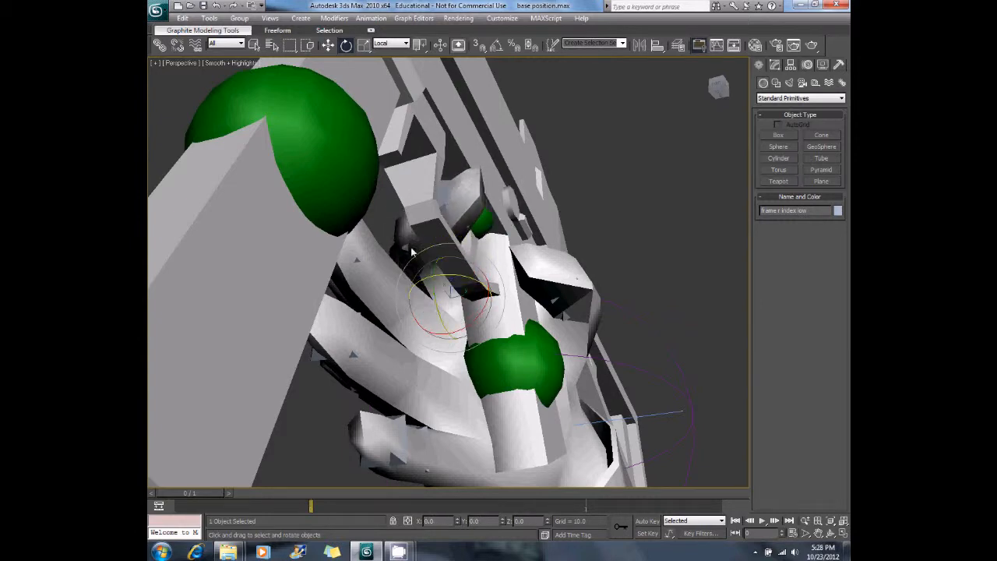
Try a further small rotation of the right index finger's base joint and undo it
click(453, 235)
alt+middle_drag(453, 235, 474, 270)
click(394, 234)
click(475, 270)
alt+middle_drag(430, 295, 414, 254)
mouse_move(418, 254)
mouse_down()
mouse_move(374, 248)
mouse_move(426, 252)
mouse_up()
key(ctrl+z)
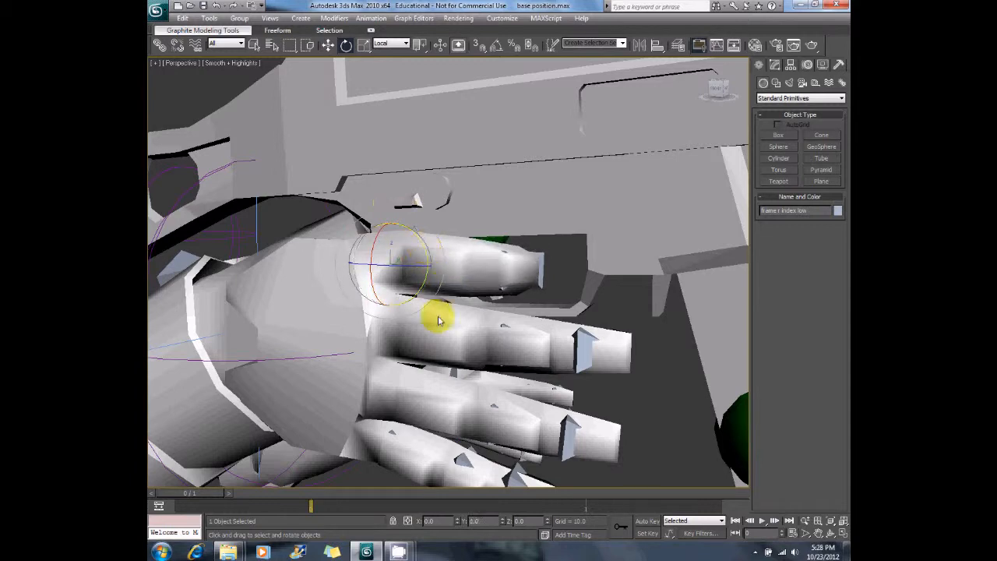
Curl the right middle finger inward around the grip by rotating its joints
alt+middle_drag(494, 339, 347, 301)
drag(435, 286, 440, 304)
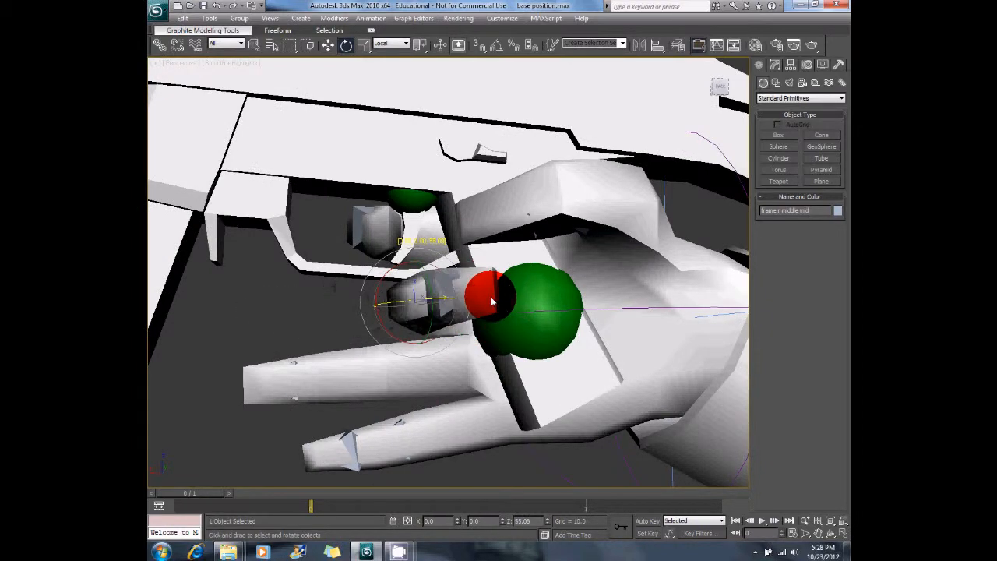
alt+middle_drag(430, 305, 452, 249)
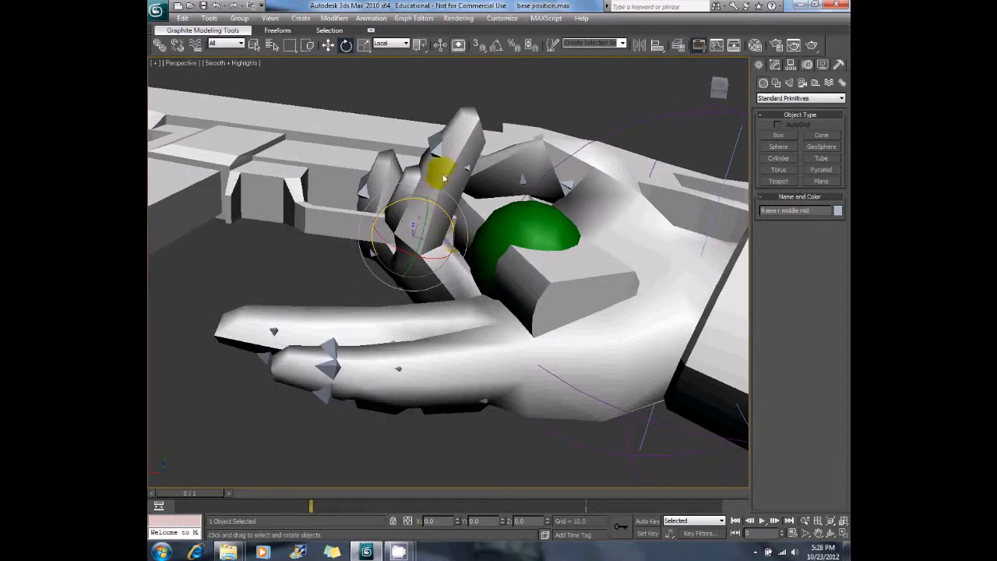
drag(477, 160, 480, 285)
click(447, 226)
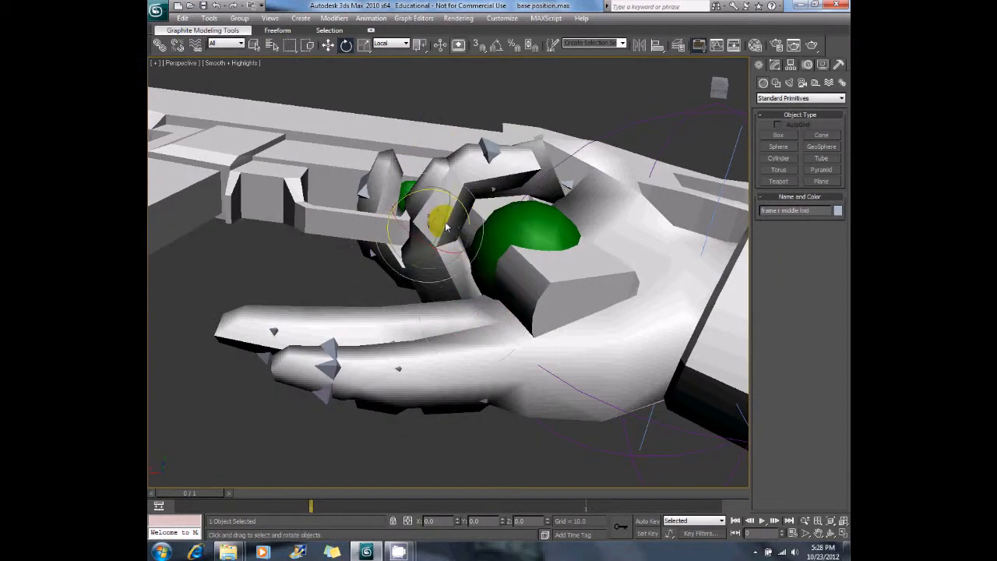
drag(464, 214, 536, 235)
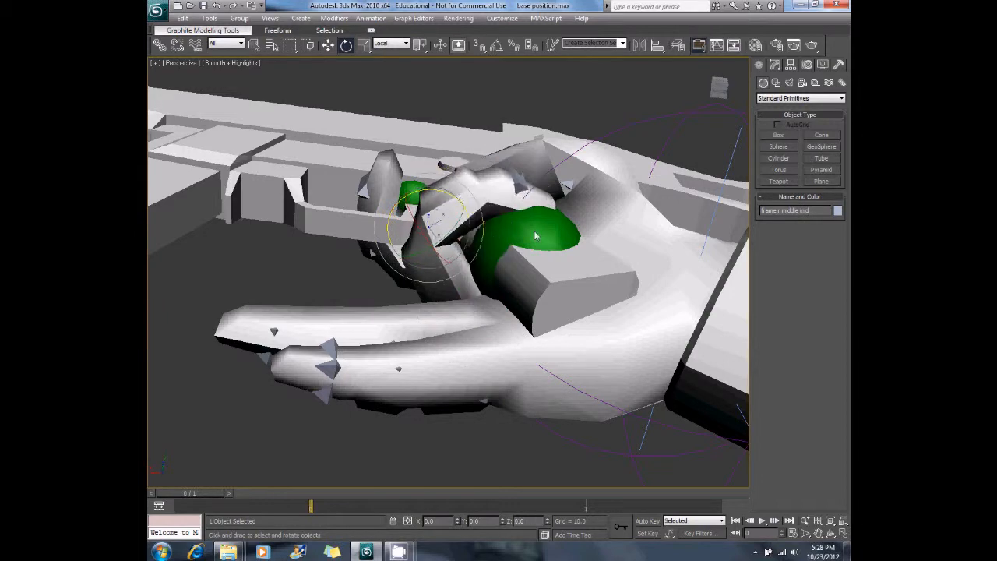
alt+middle_drag(620, 235, 479, 246)
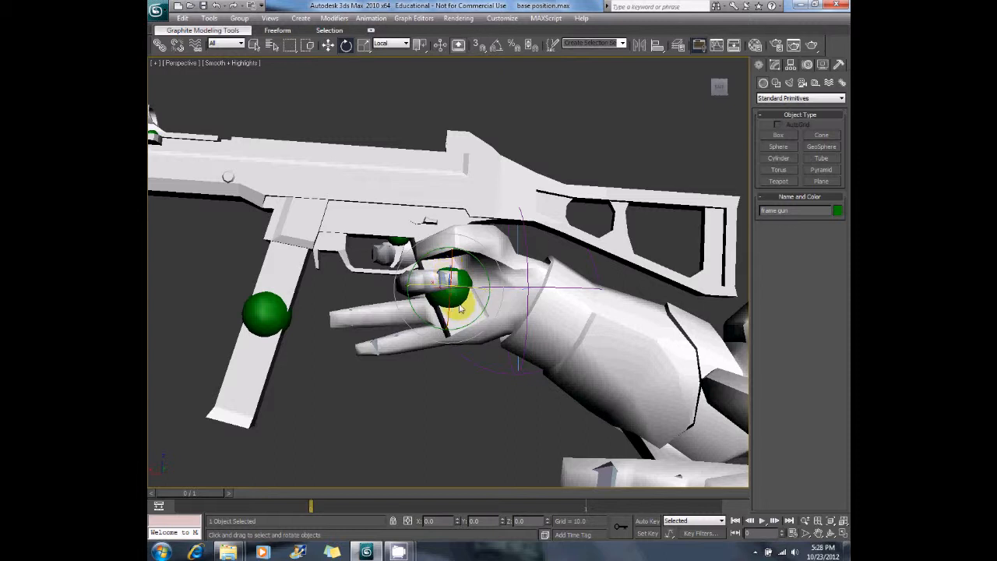
click(161, 46)
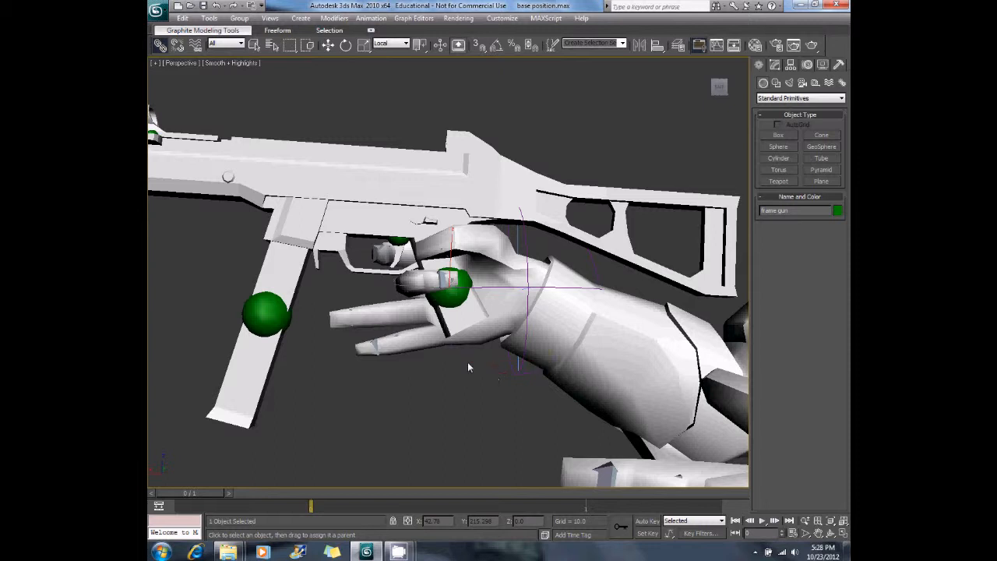
click(491, 373)
click(328, 46)
Try a small rotation at the curled right middle finger and undo it
alt+middle_drag(491, 276, 440, 230)
key(e)
click(438, 278)
key(z)
alt+middle_drag(554, 308, 552, 300)
drag(479, 266, 484, 255)
key(ctrl+z)
key(ctrl+z)
Link the gun frame control at the grip to frame r wriste as its parent
alt+middle_drag(502, 275, 511, 289)
click(520, 304)
click(387, 274)
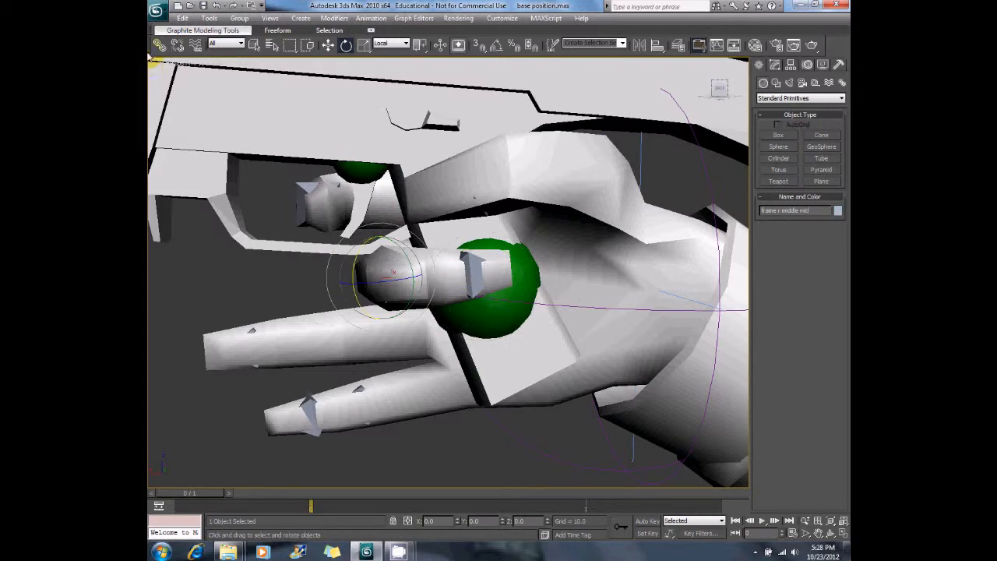
click(522, 295)
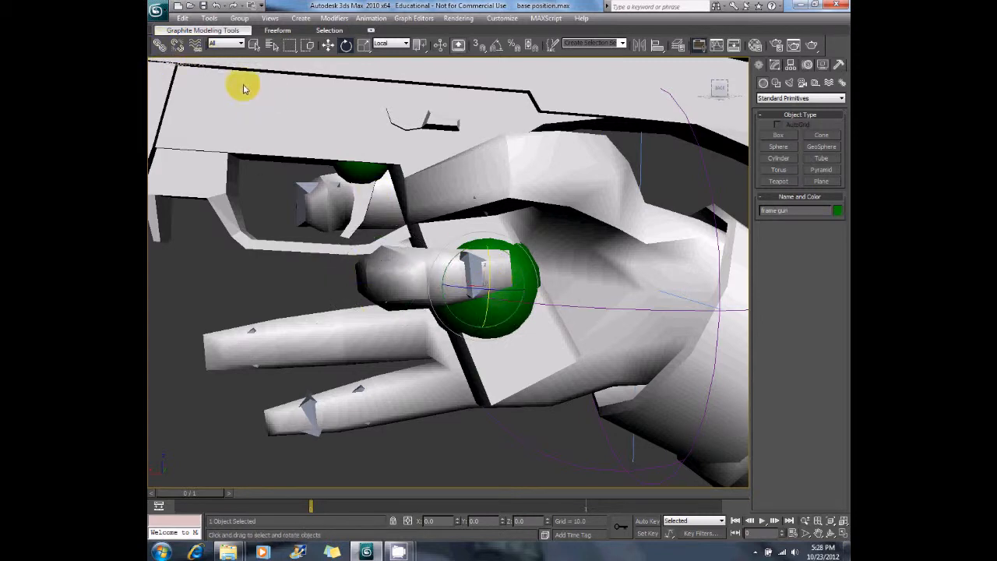
click(160, 44)
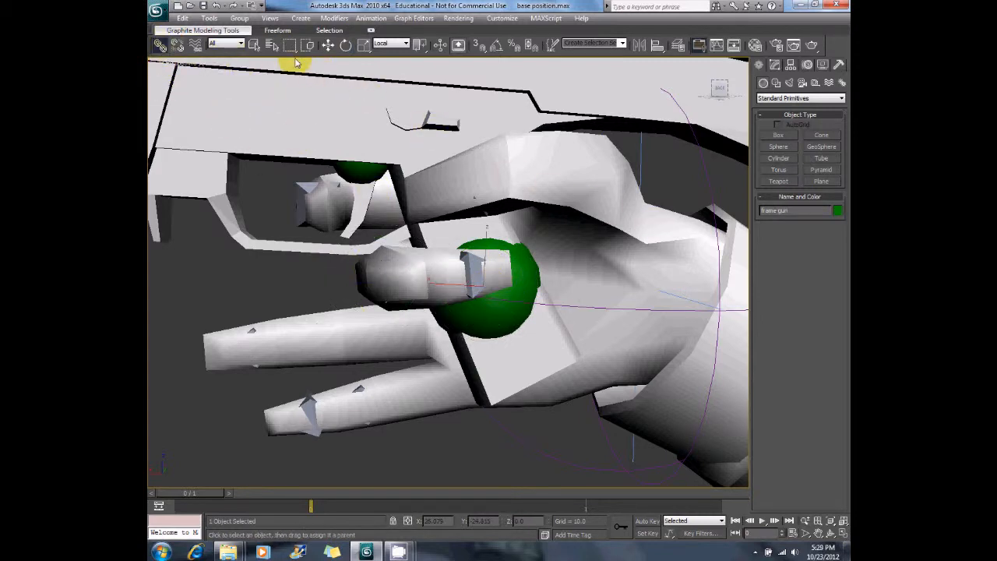
key(h)
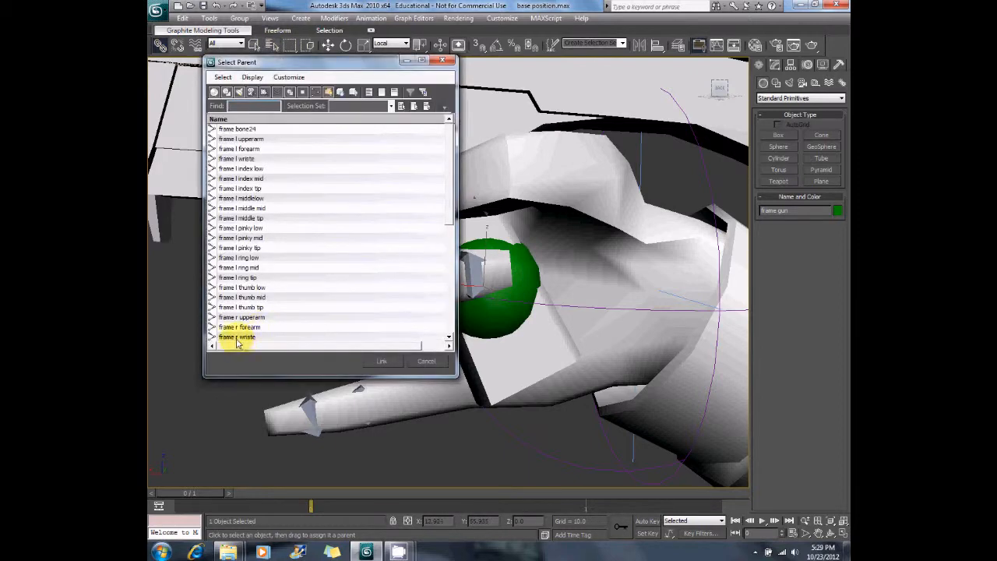
click(237, 340)
click(383, 362)
click(254, 45)
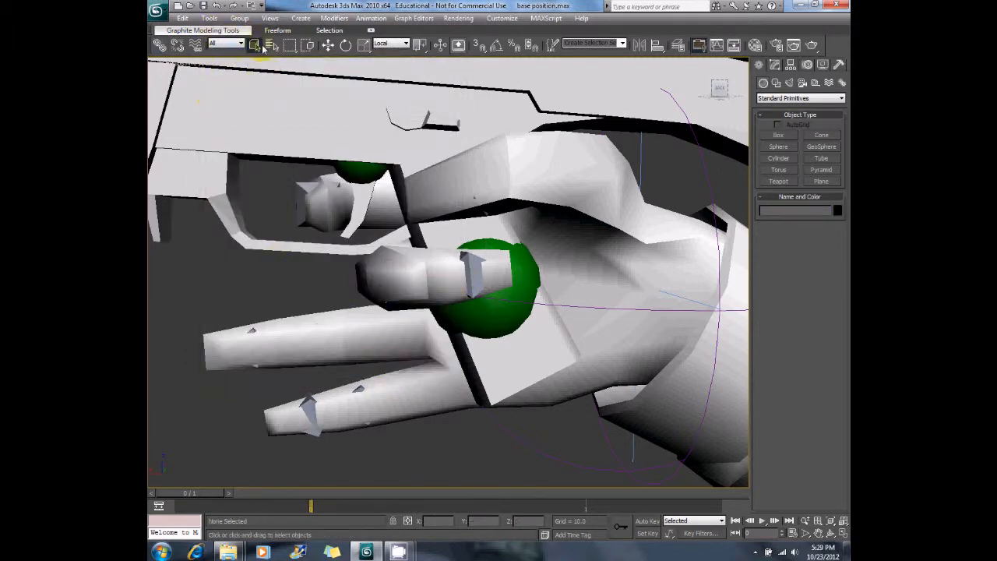
Test the link by moving the right wrist controller slightly, and undo the move
click(345, 46)
alt+middle_drag(437, 117, 748, 187)
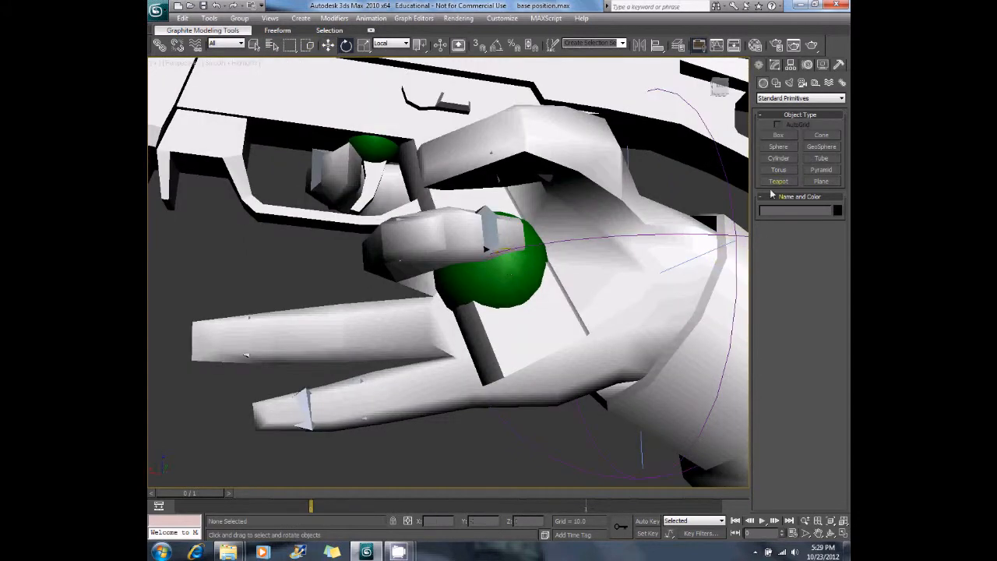
click(328, 45)
click(610, 265)
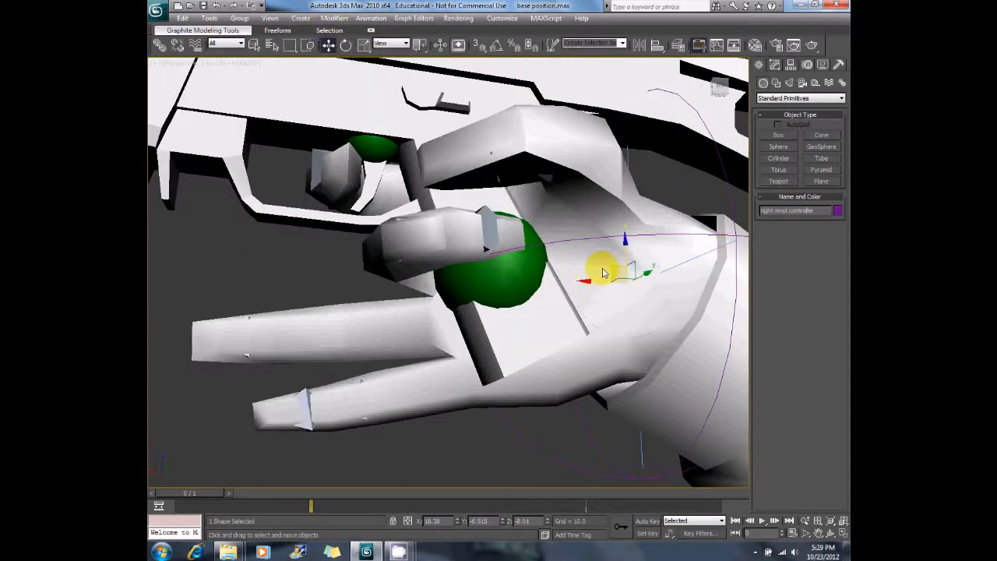
mouse_move(617, 273)
mouse_down()
mouse_move(625, 248)
mouse_move(607, 270)
mouse_up()
key(ctrl+z)
Rotate the right middle finger's tip joint slightly to adjust its curl over the grip
click(346, 45)
alt+middle_drag(412, 216, 450, 227)
click(425, 244)
alt+middle_drag(427, 292, 433, 226)
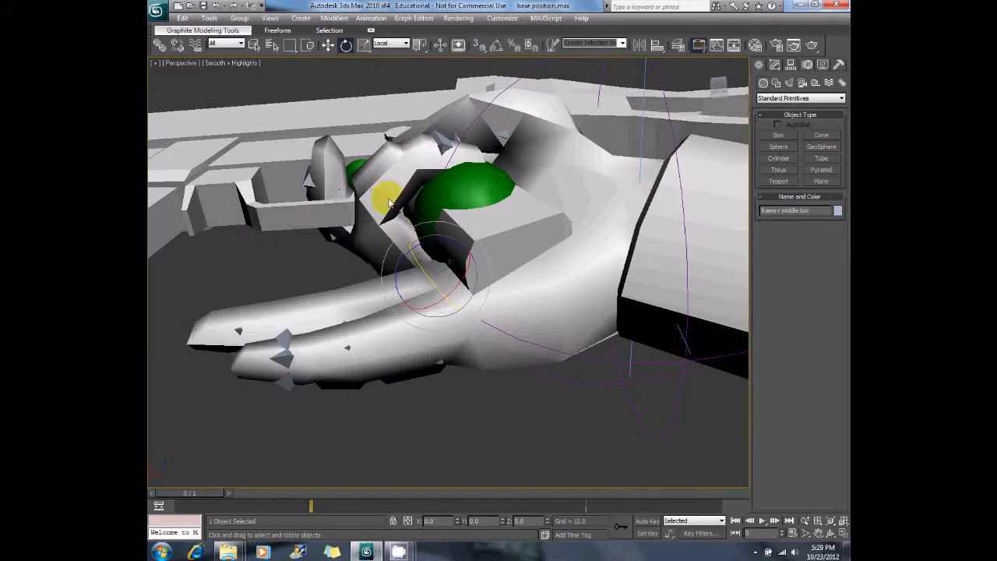
alt+middle_drag(439, 226, 508, 204)
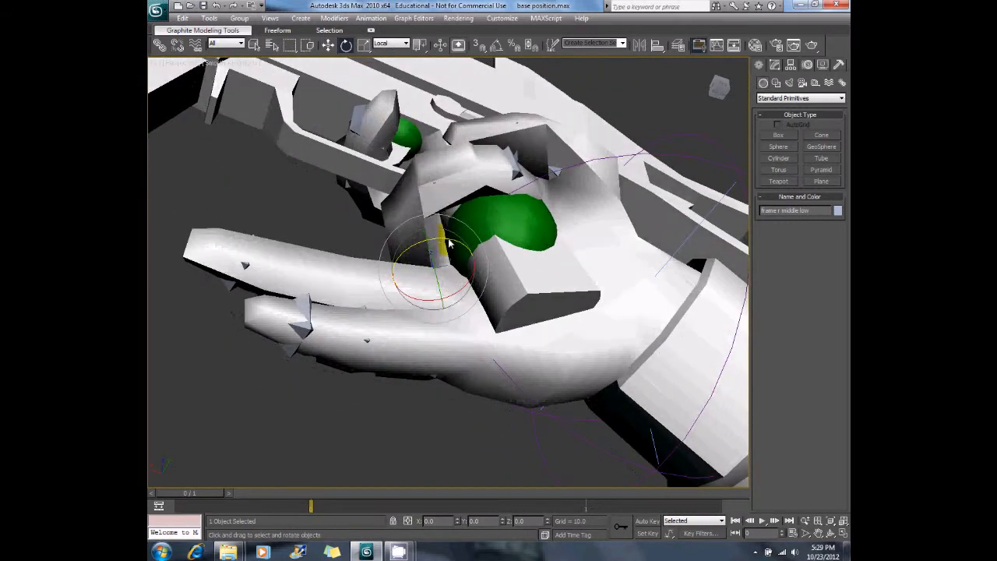
click(492, 142)
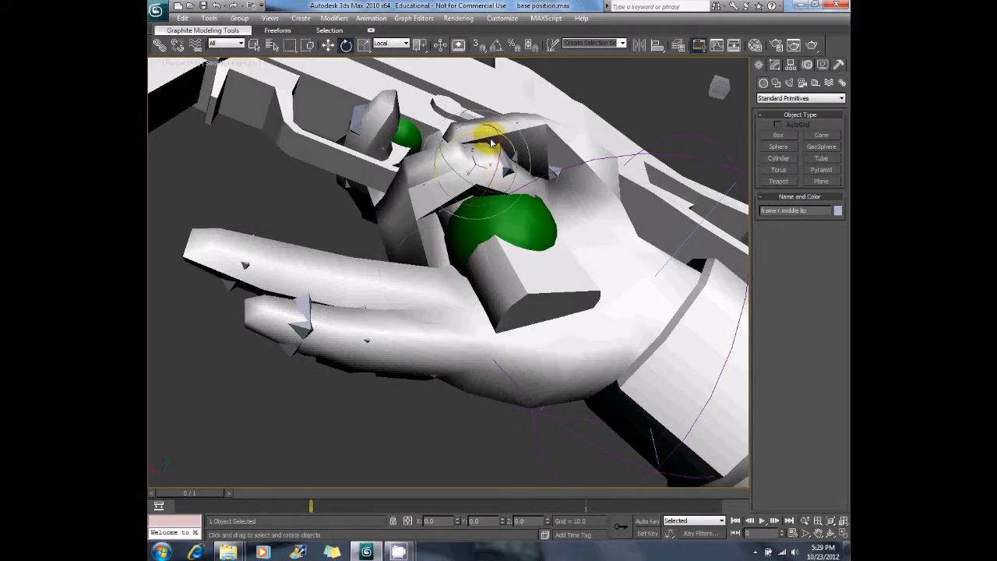
drag(476, 133, 470, 137)
Move the gun frame control slightly to fit the grip against the right palm
click(513, 220)
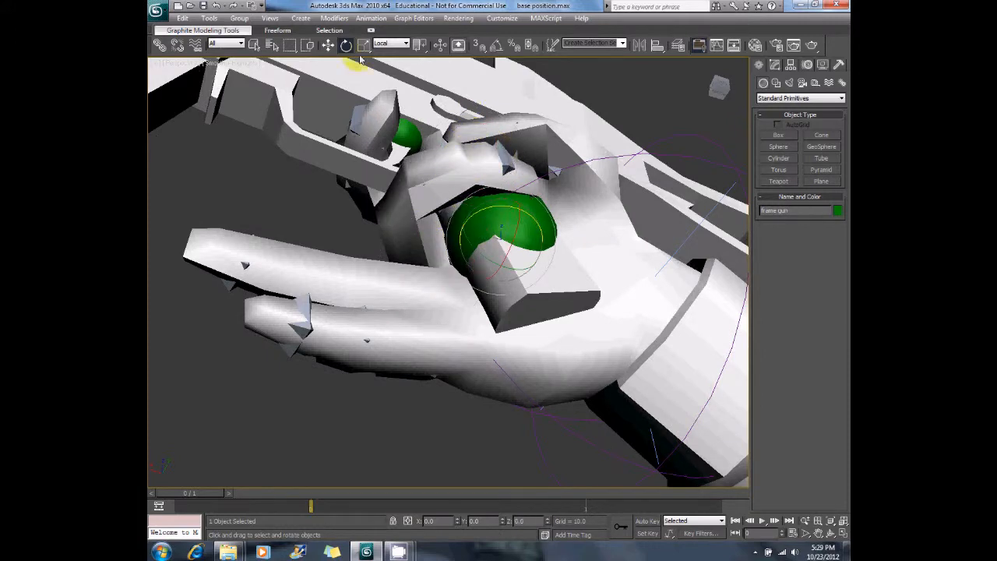
click(328, 48)
alt+middle_drag(425, 128, 526, 168)
drag(552, 237, 557, 234)
alt+middle_drag(557, 234, 512, 165)
Rotate the right middle finger's base joint slightly to fit the finger to the grip
click(526, 183)
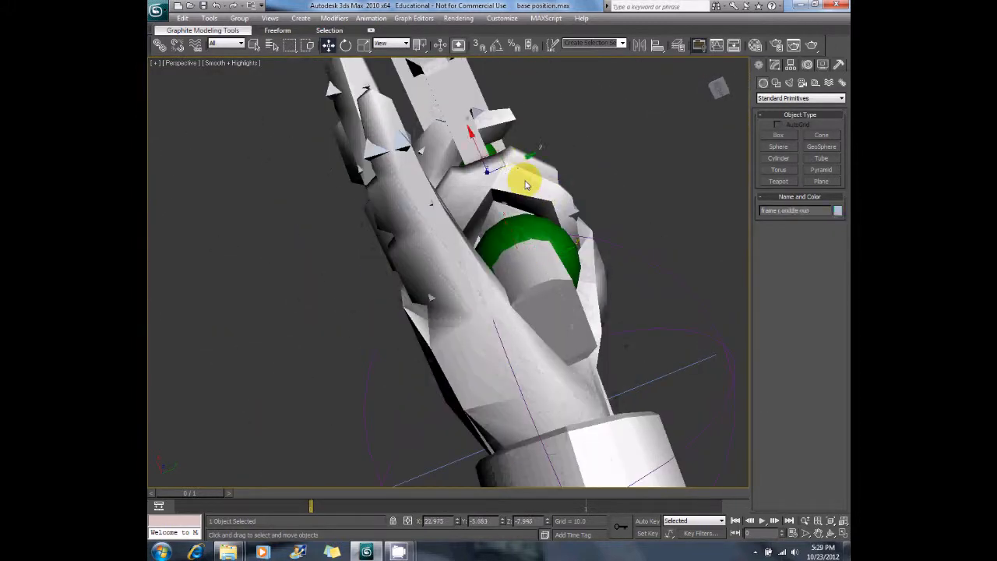
alt+middle_drag(504, 210, 389, 168)
click(444, 199)
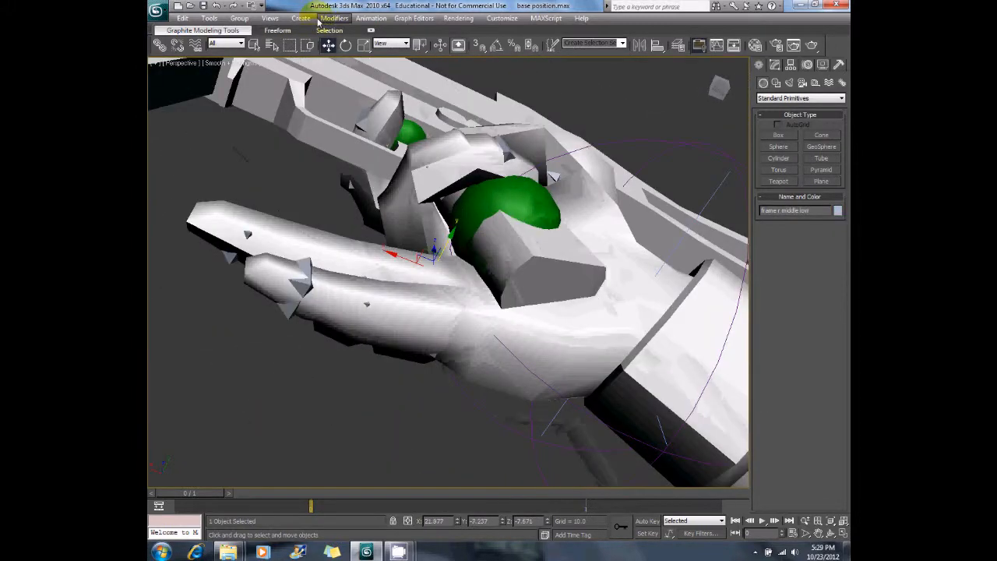
click(346, 45)
drag(447, 240, 453, 241)
Curl the right ring finger around the grip by rotating its base, middle and tip joints
alt+middle_drag(446, 164, 496, 207)
click(399, 312)
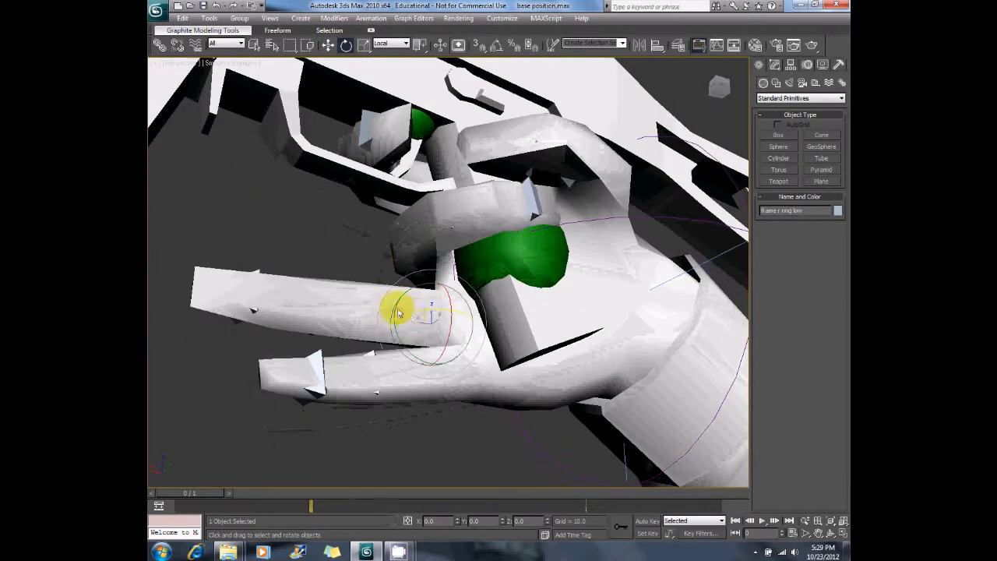
drag(448, 339, 510, 290)
alt+middle_drag(510, 290, 402, 216)
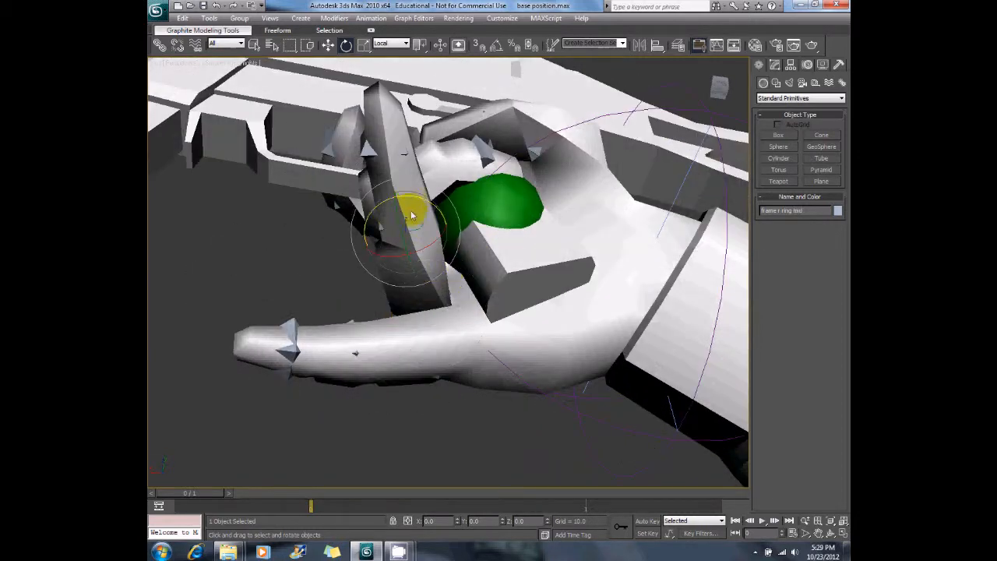
drag(418, 205, 497, 227)
click(484, 170)
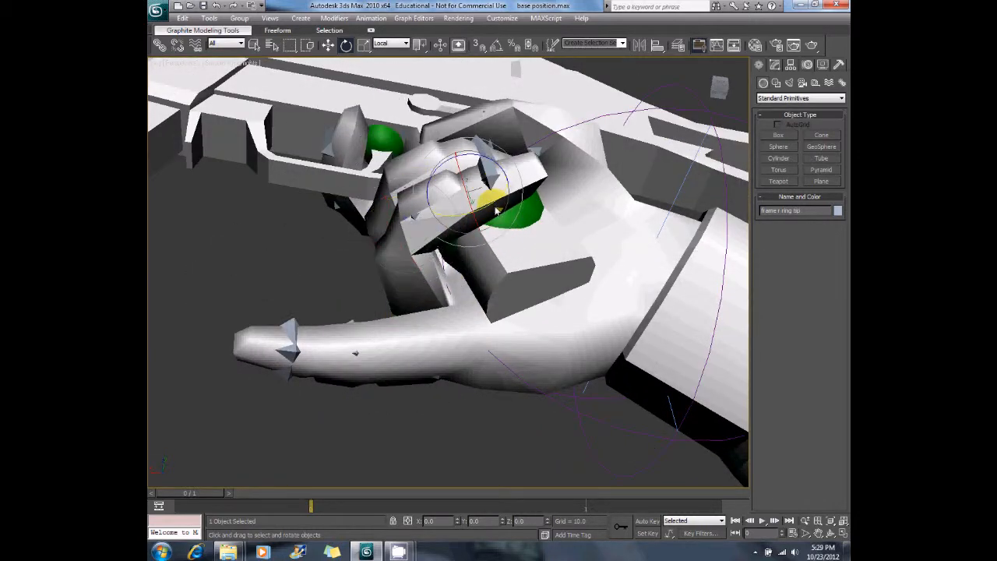
drag(489, 163, 518, 181)
Refine the right ring finger's curl with small rotations of its base and middle joints
alt+middle_drag(517, 181, 465, 361)
click(471, 324)
drag(465, 360, 469, 355)
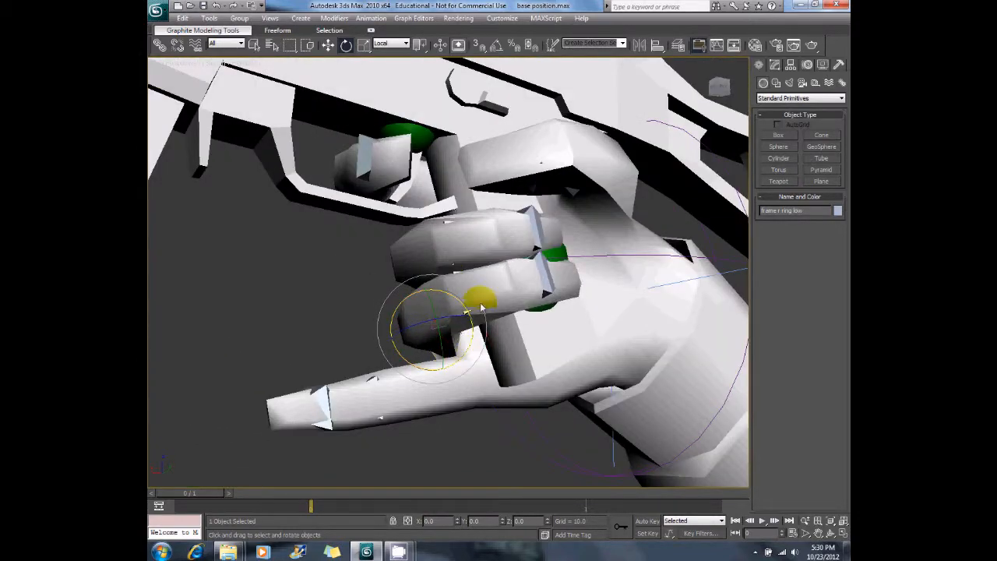
alt+middle_drag(482, 305, 437, 328)
drag(438, 329, 465, 348)
alt+middle_drag(470, 343, 429, 316)
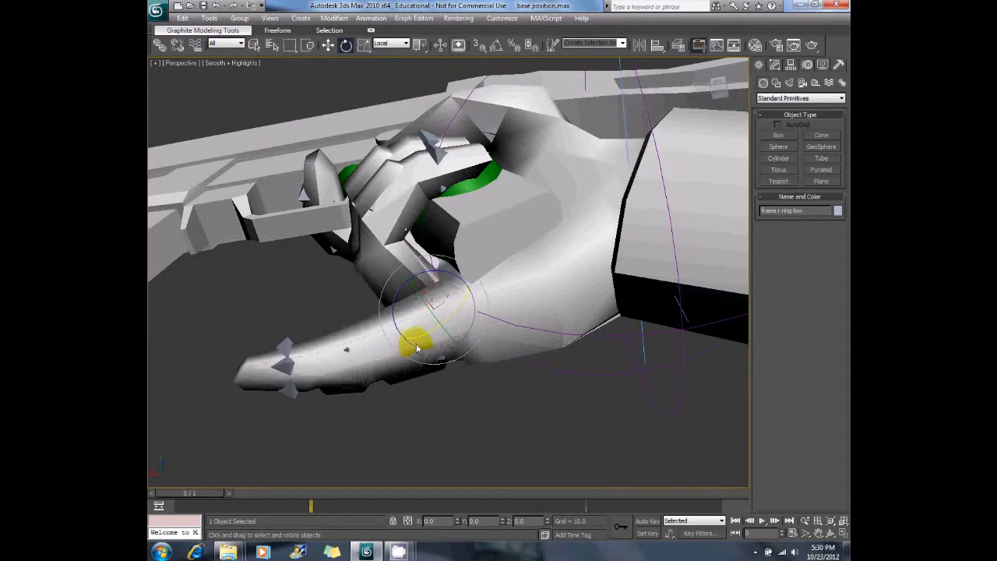
drag(435, 270, 454, 272)
click(424, 199)
mouse_move(424, 199)
mouse_down()
mouse_move(389, 182)
mouse_move(415, 198)
mouse_up()
click(405, 272)
drag(433, 285, 428, 274)
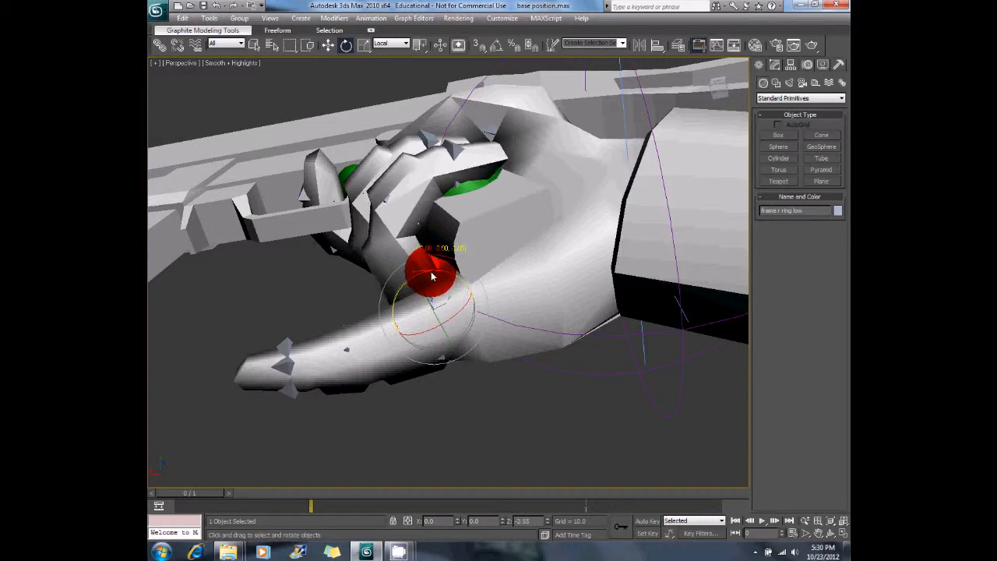
Rotate the right pinky's base joint to bring the finger inward and angle it toward the grip
click(417, 335)
drag(431, 306, 508, 269)
alt+middle_drag(488, 273, 514, 335)
mouse_move(490, 366)
mouse_down()
mouse_move(485, 343)
mouse_move(482, 352)
mouse_up()
mouse_move(455, 419)
mouse_down()
mouse_move(439, 395)
mouse_move(446, 406)
mouse_up()
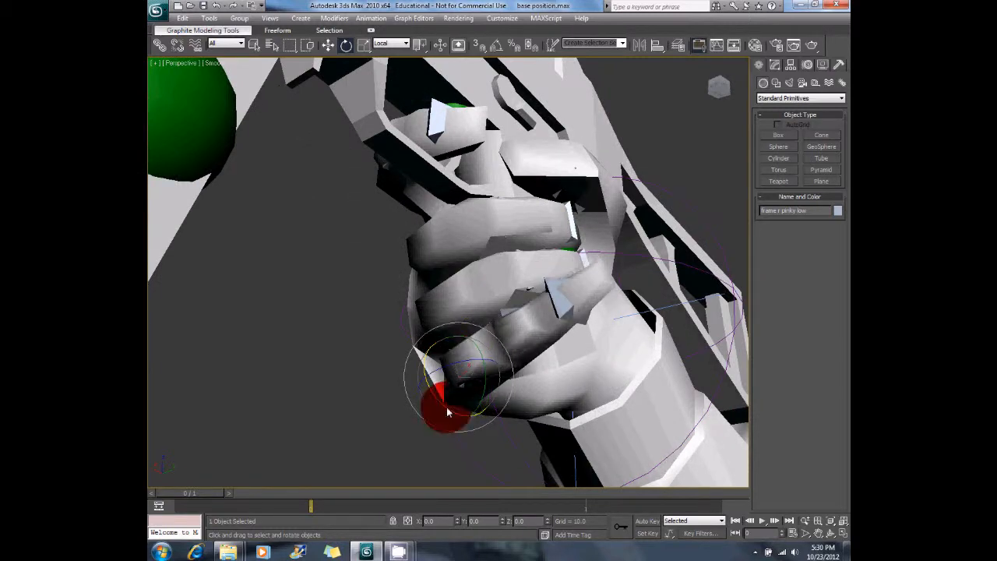
Curl the right pinky around the grip by rotating its middle and tip joints
alt+middle_drag(582, 289, 529, 265)
click(471, 276)
drag(447, 250, 529, 249)
click(535, 243)
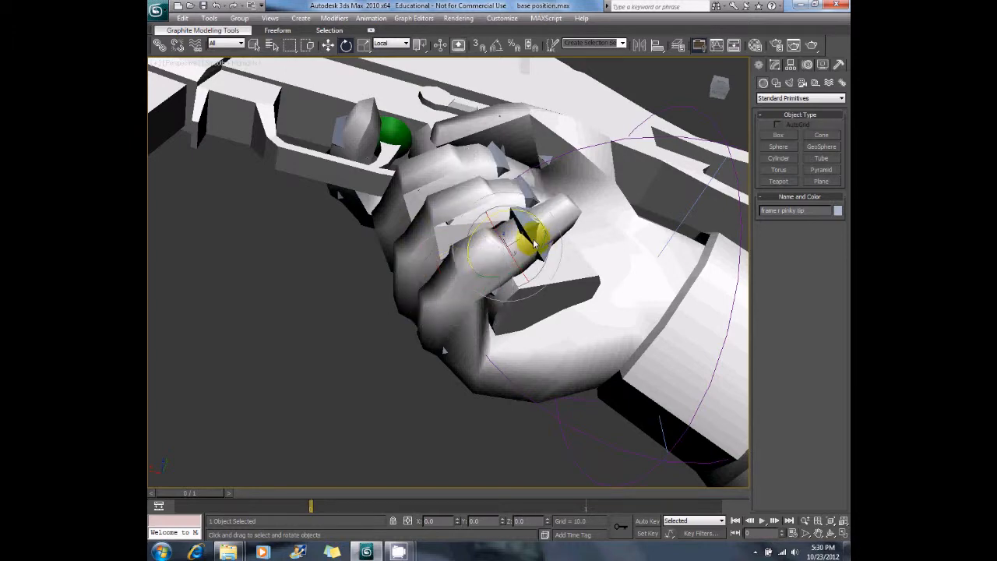
drag(507, 218, 545, 211)
Examine the right hand's closed grip on the gun from several angles and select the right wrist controller
alt+middle_drag(545, 211, 490, 376)
click(490, 379)
alt+middle_drag(530, 315, 613, 229)
click(472, 243)
alt+middle_drag(539, 226, 468, 267)
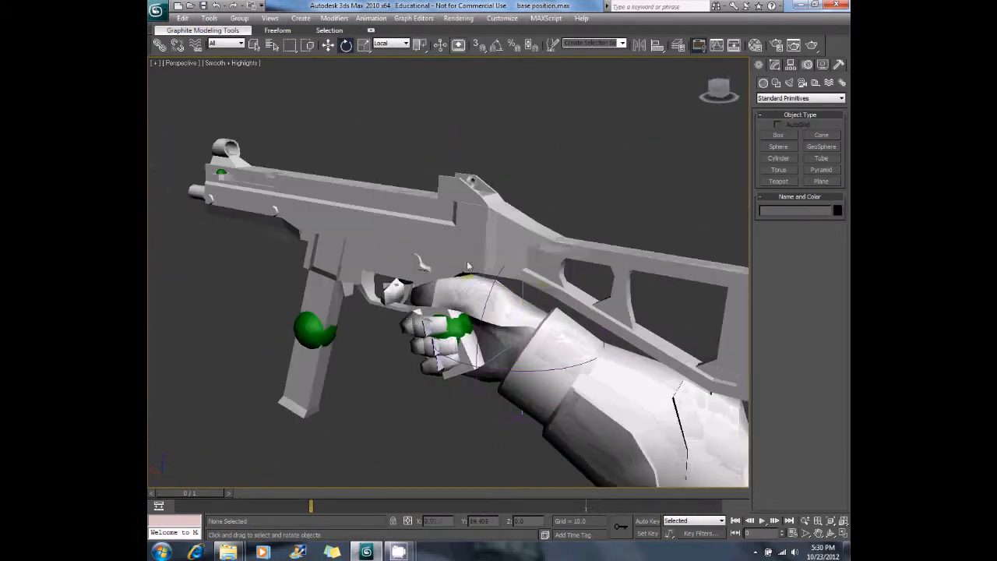
click(482, 399)
alt+middle_drag(613, 274, 545, 269)
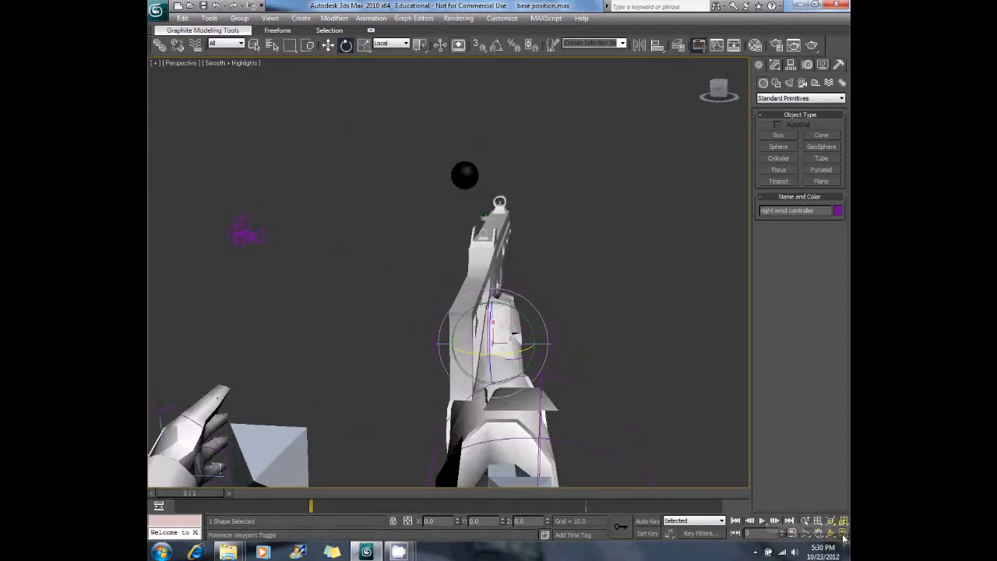
Restore the multi-viewport layout, enlarge the Right and Perspective viewports, and switch the Right viewport to Camera01
click(841, 533)
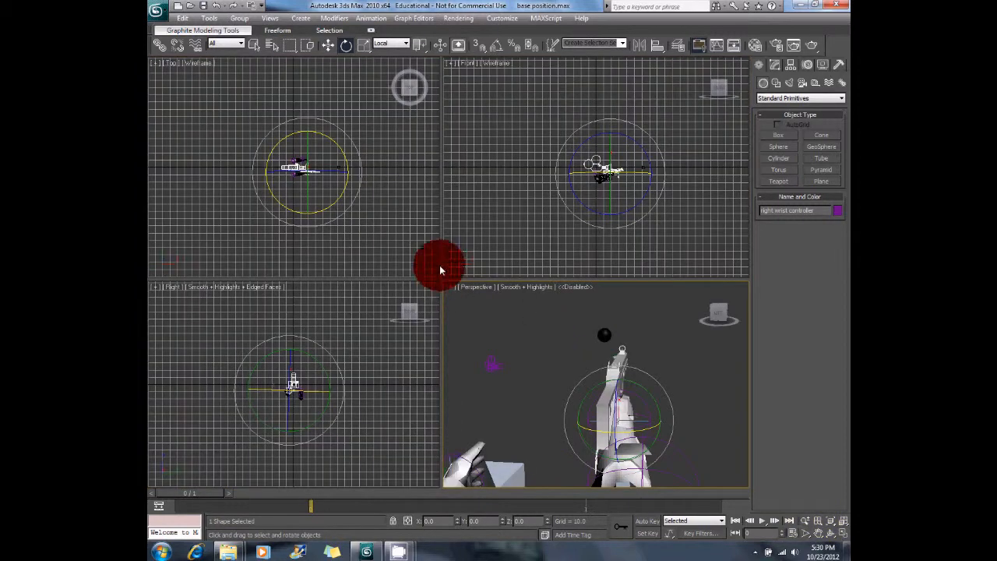
drag(441, 279, 425, 53)
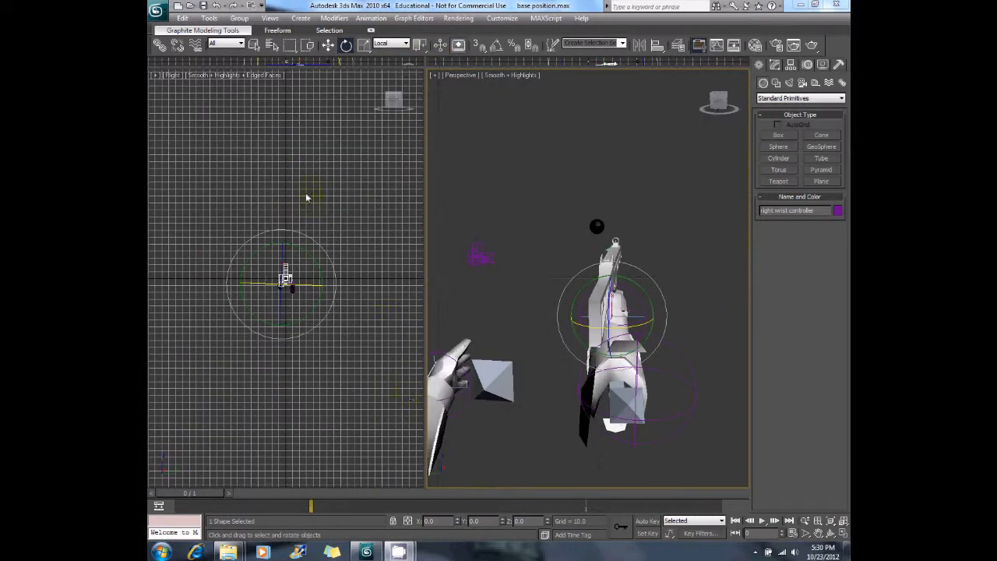
middle_drag(328, 191, 338, 250)
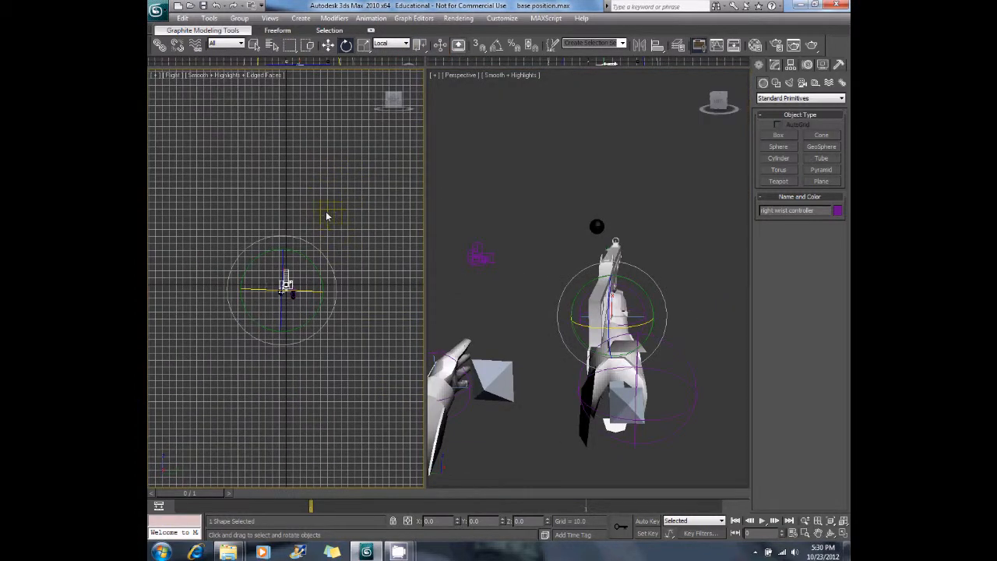
key(c)
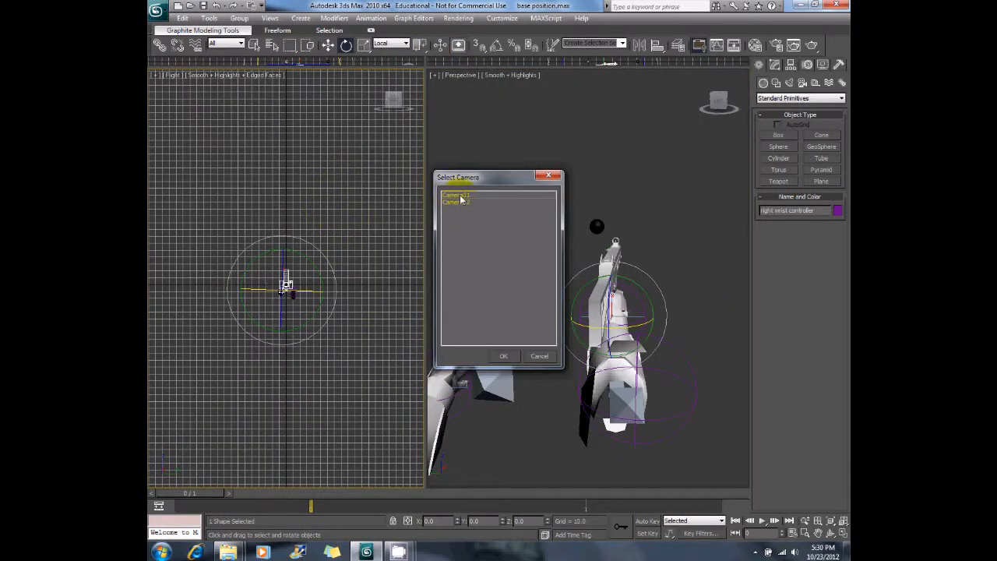
double_click(460, 196)
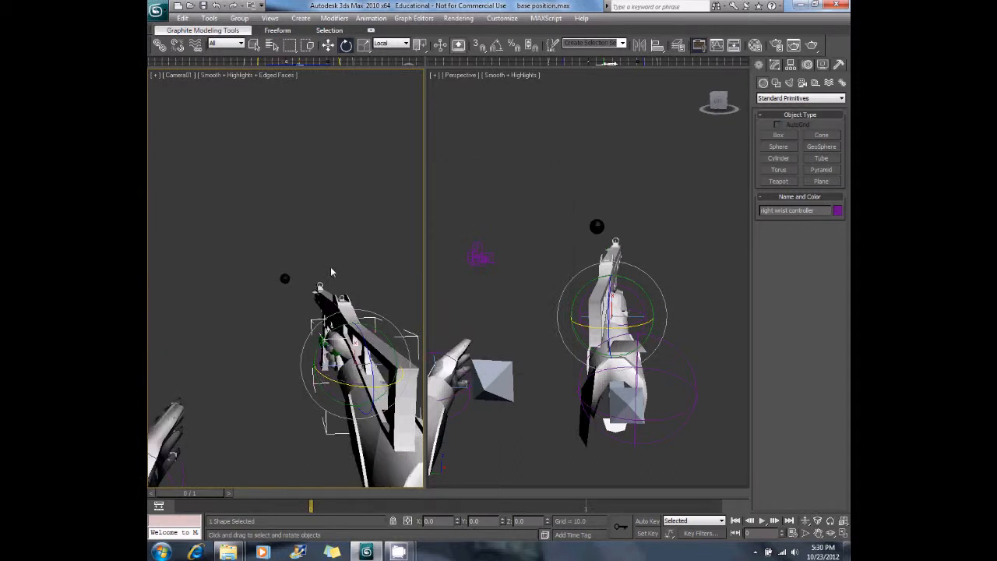
Clear the selection and maximize the Camera01 viewport with shading that hides edged faces
right_click(525, 276)
key(d)
click(378, 255)
click(844, 533)
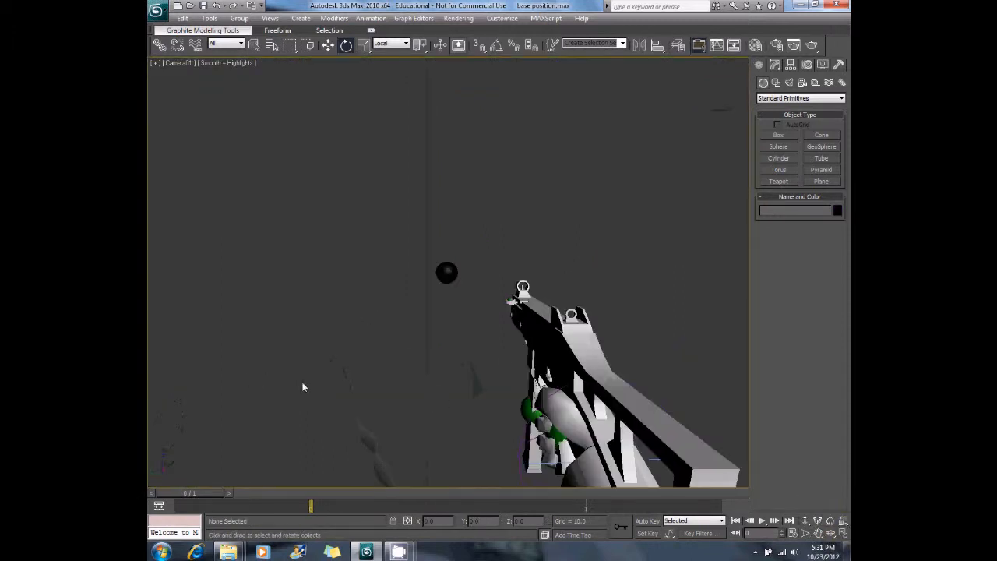
Select the right wrist controller and move it toward the middle of the camera view, to about Y -2.791 and Z -7.882
click(844, 533)
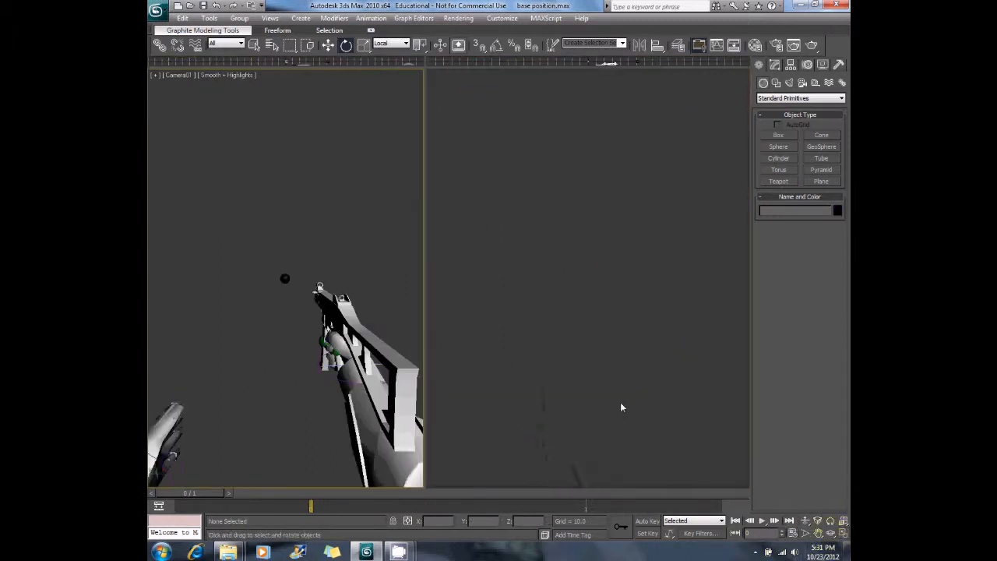
key(d)
click(844, 533)
click(516, 330)
alt+middle_drag(516, 331, 322, 48)
alt+middle_drag(521, 257, 525, 270)
drag(559, 300, 557, 303)
click(329, 46)
alt+middle_drag(647, 340, 545, 348)
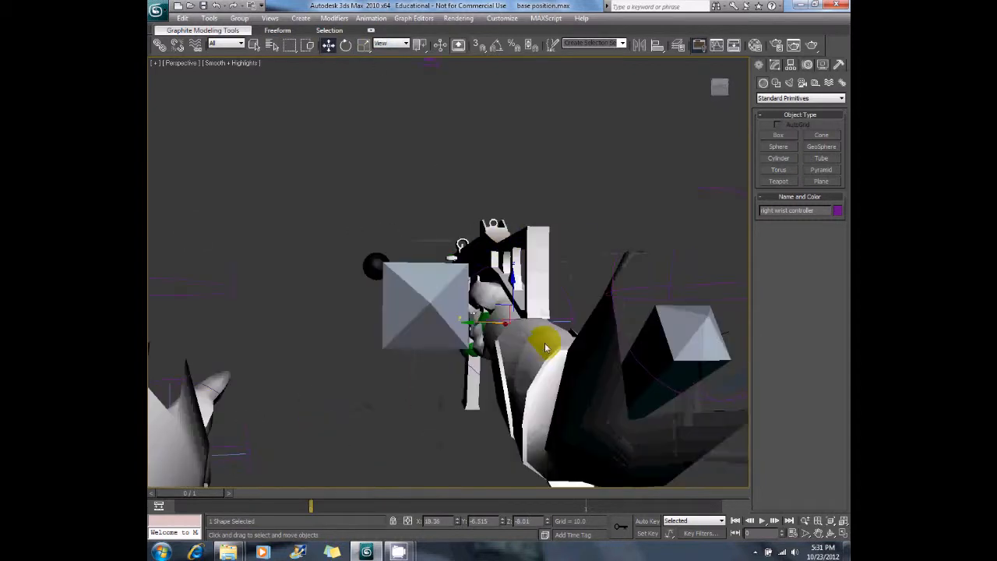
click(843, 534)
alt+middle_drag(535, 308, 629, 355)
drag(657, 374, 600, 371)
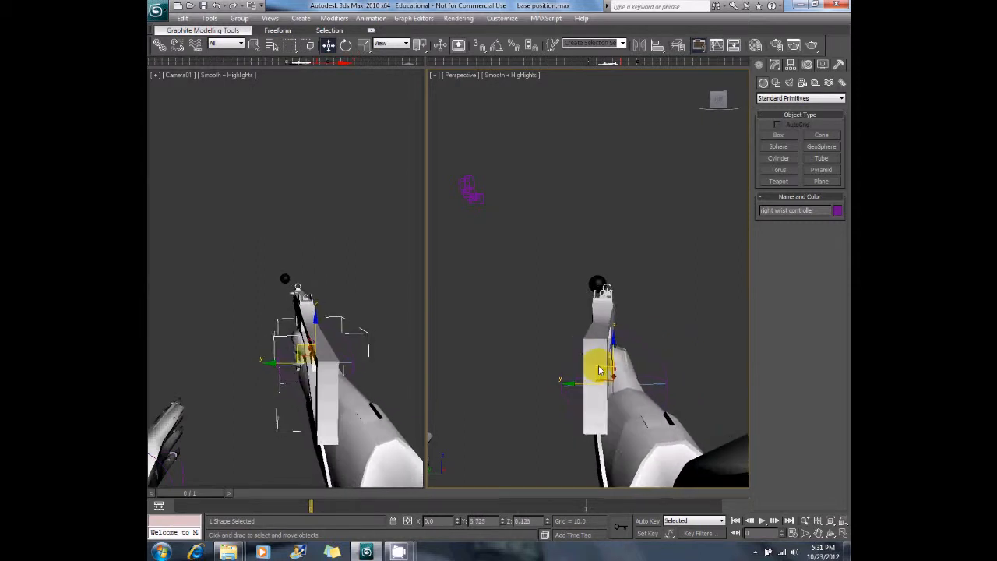
alt+middle_drag(599, 357, 635, 352)
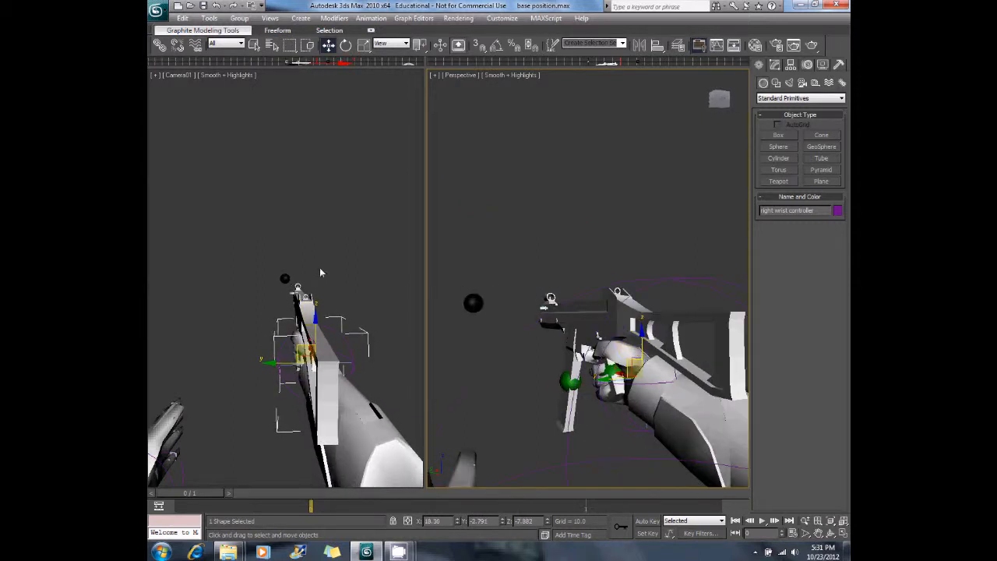
Maximize the Camera01 viewport, then raise the right wrist controller and rotate it slightly to adjust the gun's aim
click(841, 533)
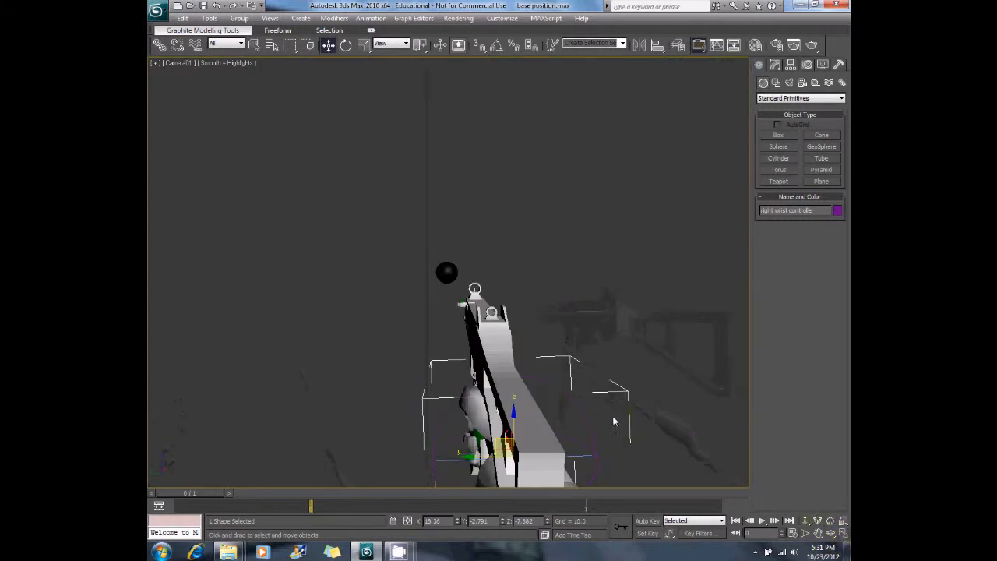
click(345, 45)
drag(523, 456, 524, 403)
key(w)
key(e)
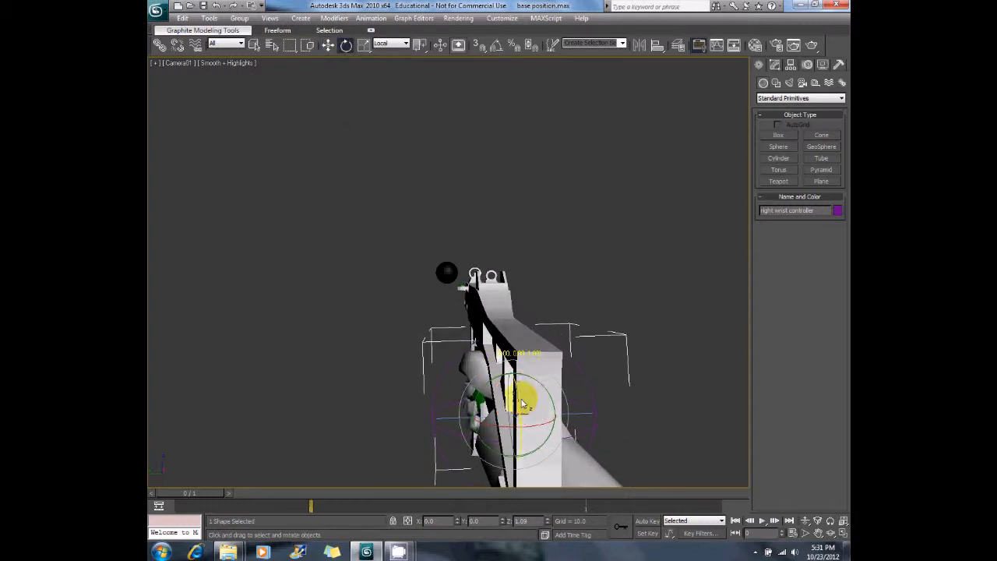
Move the right wrist controller to about X 8.424, Y -3.514, Z -6.978 so the gun sits closer to the camera
click(328, 44)
mouse_move(458, 523)
mouse_down()
mouse_move(457, 538)
mouse_move(485, 107)
mouse_move(500, 196)
mouse_move(496, 98)
mouse_move(511, 215)
mouse_move(510, 204)
mouse_up()
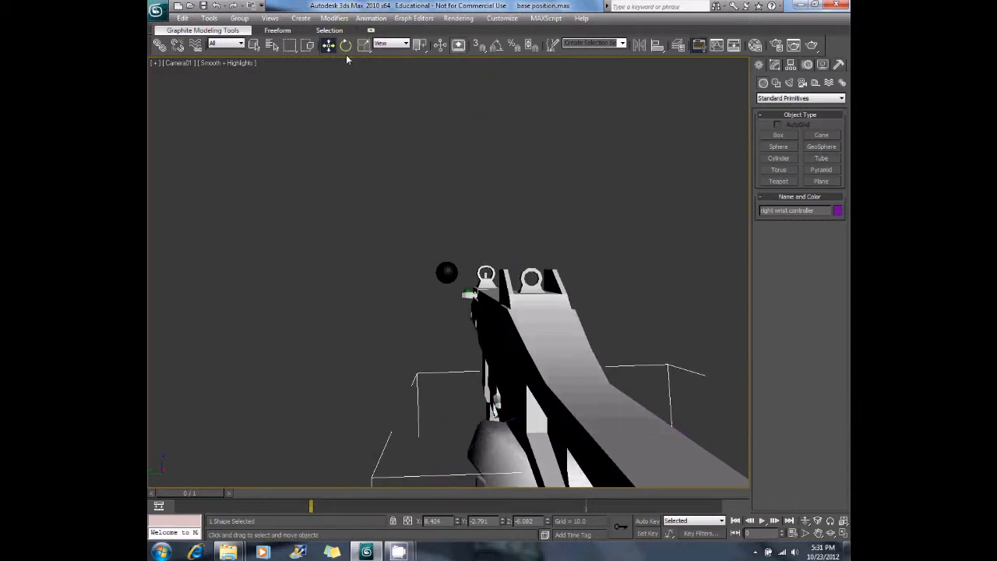
drag(547, 524, 504, 4)
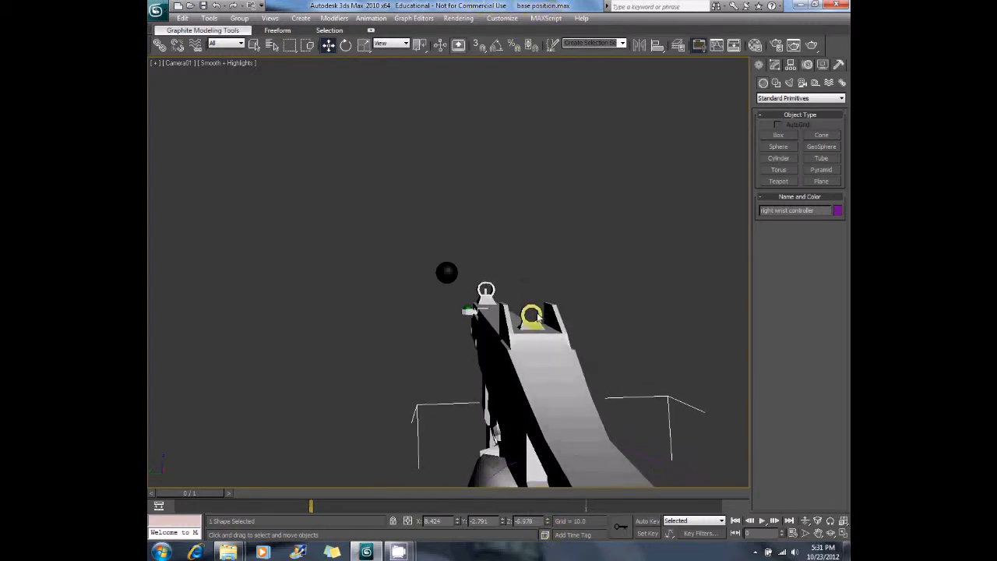
mouse_move(503, 524)
mouse_down()
mouse_move(514, 558)
mouse_move(517, 8)
mouse_move(512, 541)
mouse_move(514, 530)
mouse_up()
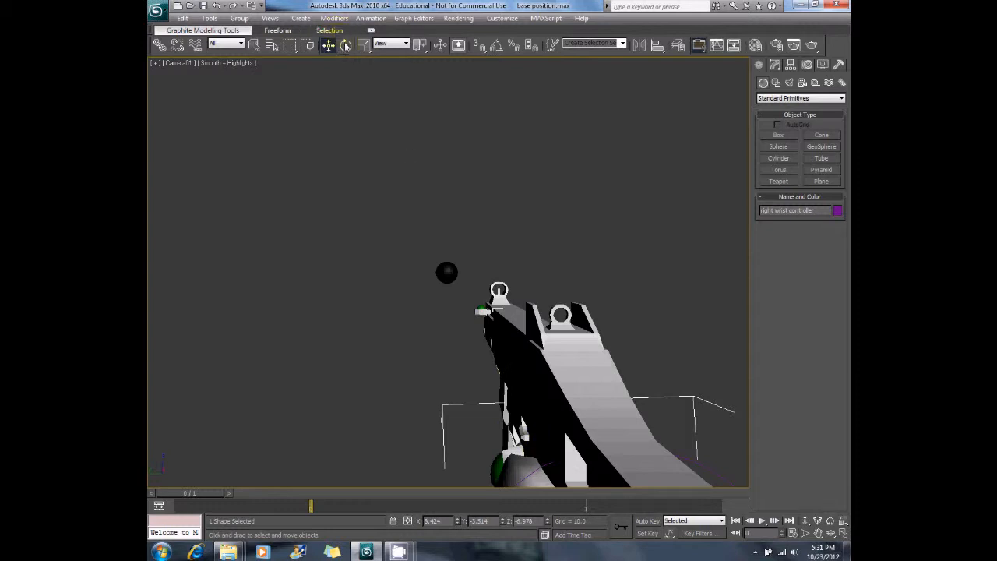
Fine-tune the right wrist controller's local rotation so the barrel points slightly toward the black aiming sphere
drag(504, 523, 550, 529)
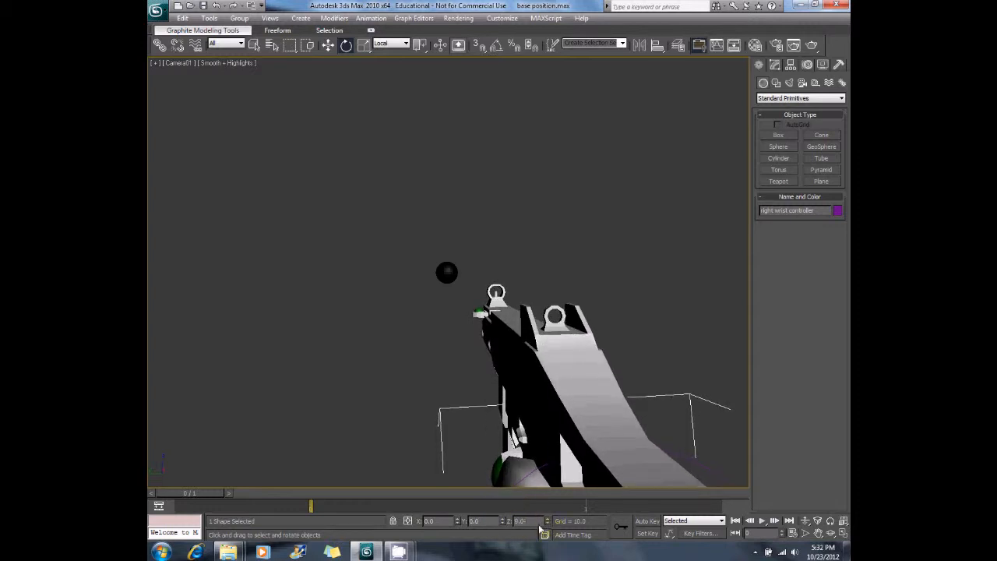
drag(458, 523, 461, 525)
drag(462, 520, 465, 518)
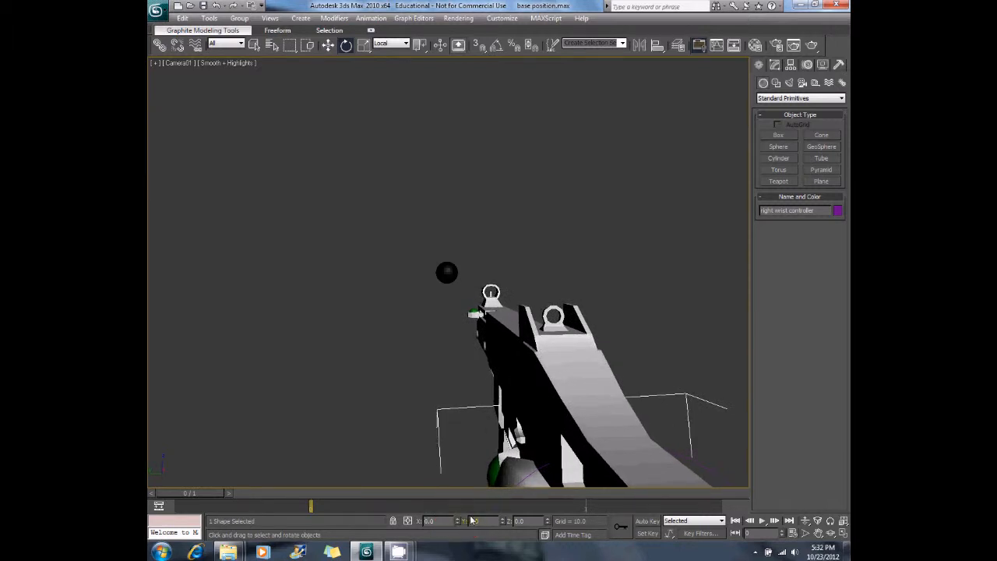
drag(469, 519, 459, 523)
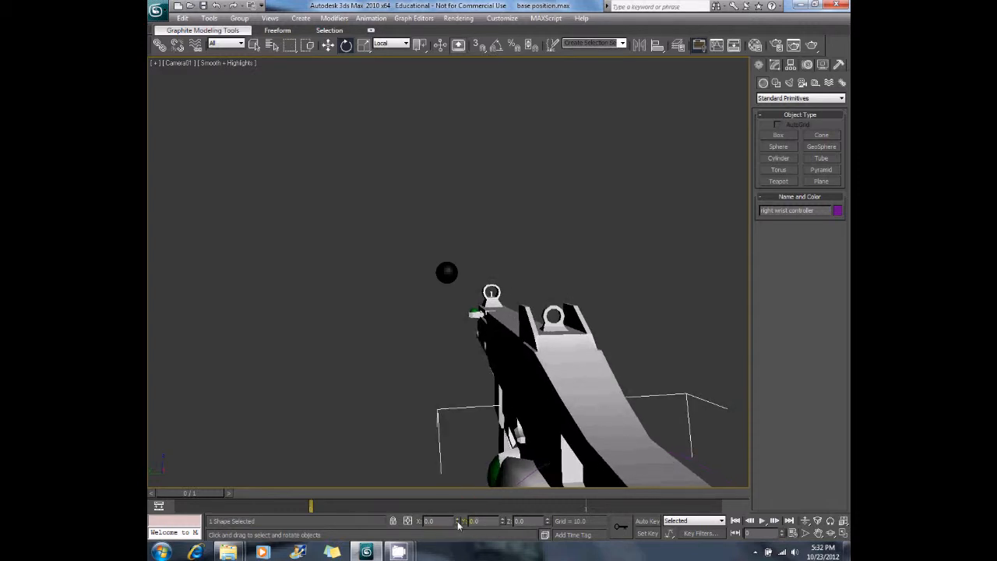
drag(458, 526, 463, 524)
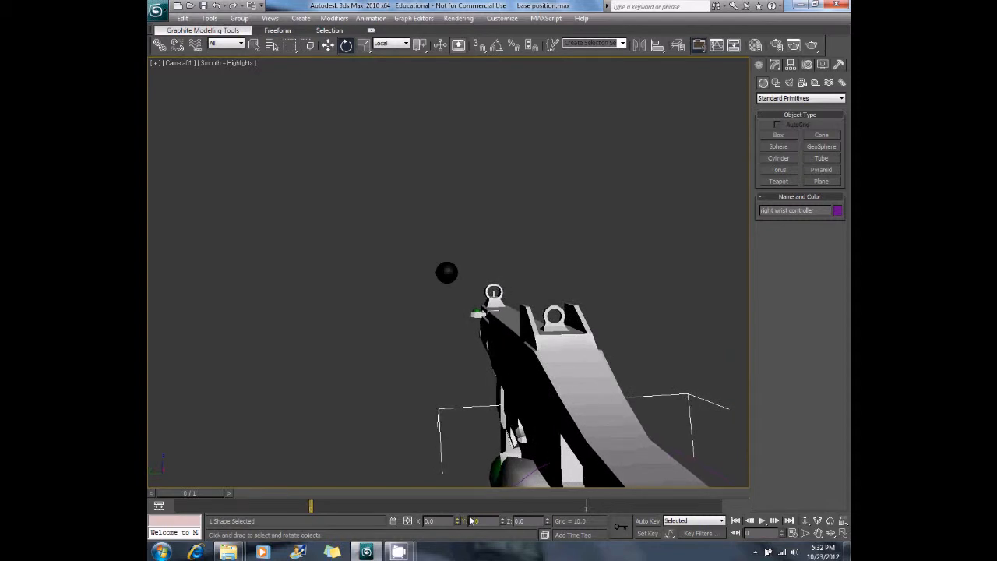
key(Return)
drag(457, 523, 467, 523)
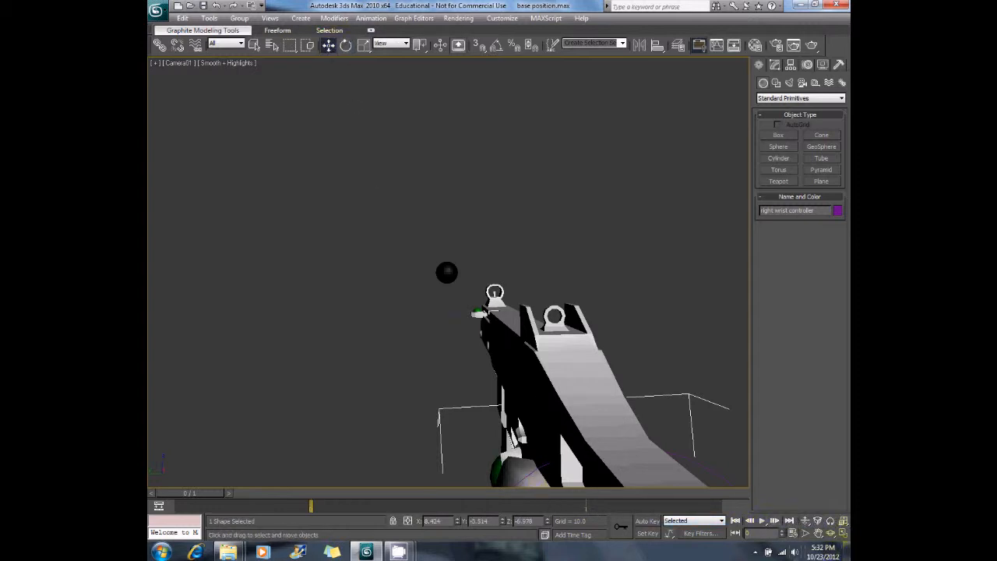
Restore the two-viewport layout and set the right arm IK chain's swivel angle to -31.0 to reposition the elbow
click(844, 534)
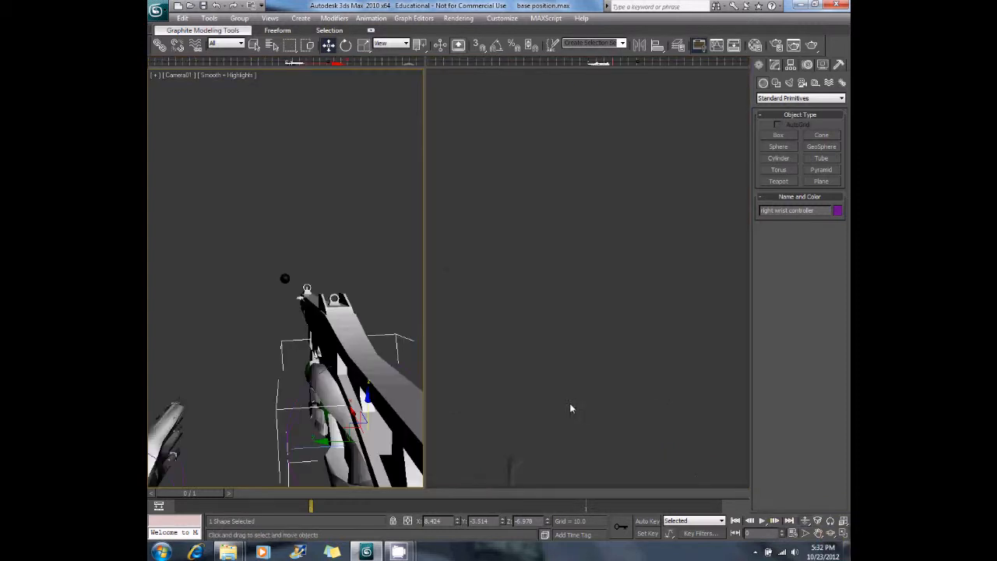
alt+middle_drag(567, 314, 668, 241)
drag(627, 267, 653, 272)
alt+middle_drag(653, 272, 639, 317)
click(634, 313)
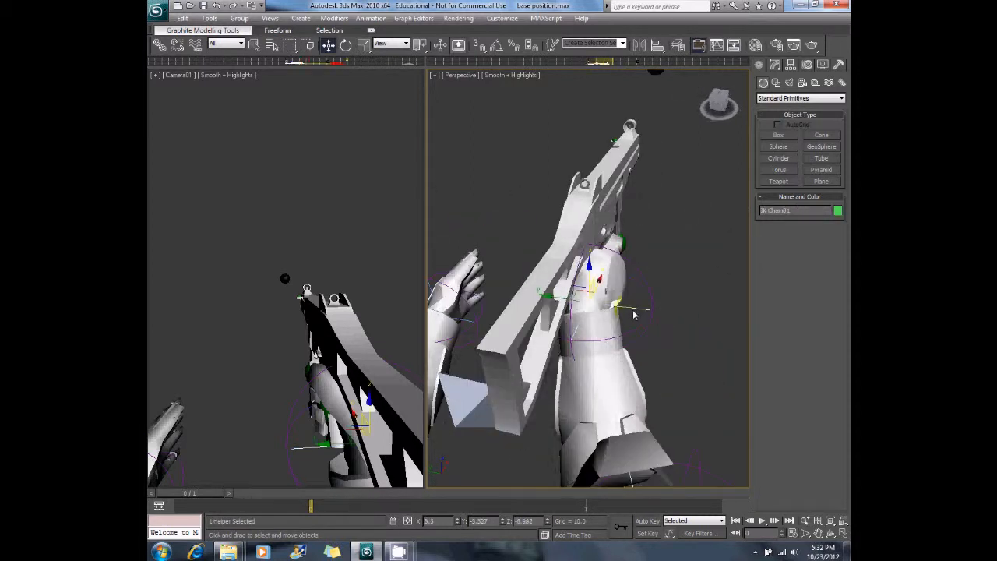
click(807, 65)
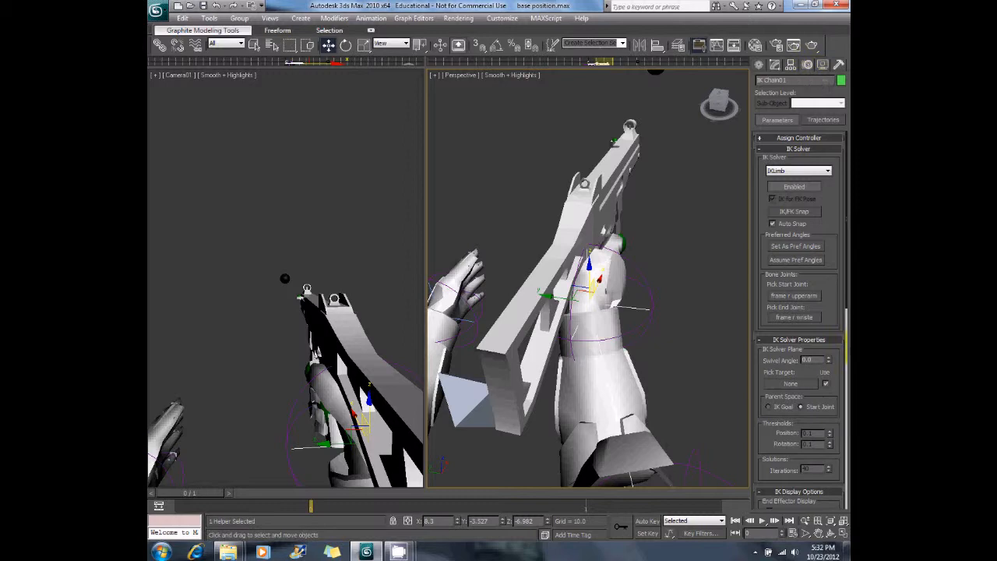
drag(830, 363, 833, 388)
alt+middle_drag(545, 313, 592, 293)
drag(828, 363, 830, 360)
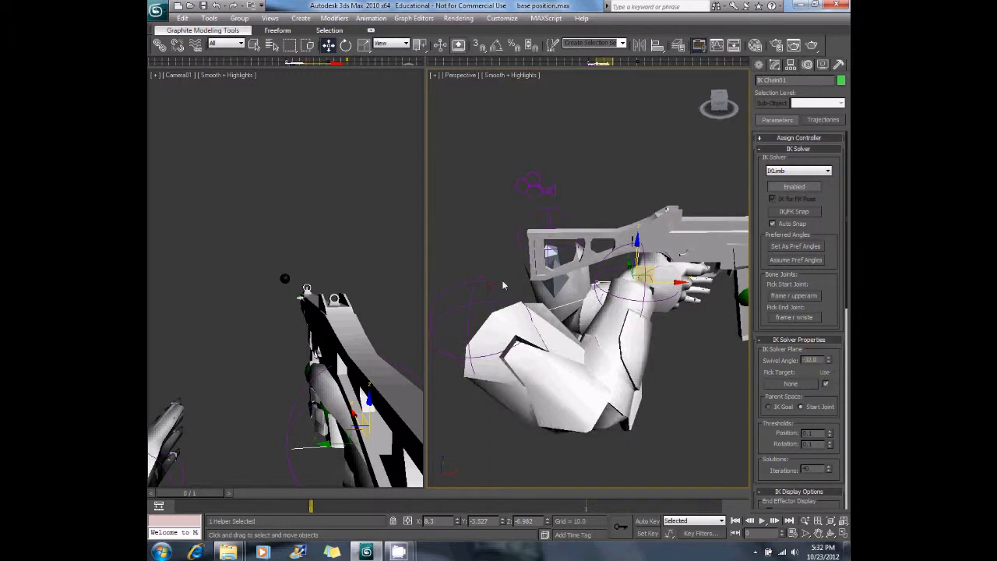
alt+middle_drag(503, 283, 730, 326)
drag(832, 369, 843, 365)
alt+middle_drag(692, 326, 639, 315)
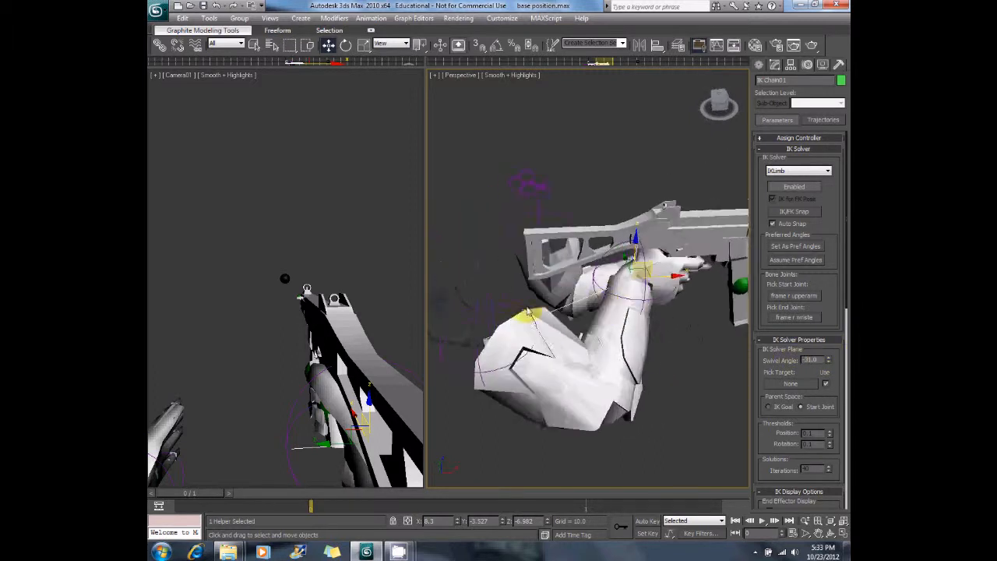
Select the right shoulder controller and reposition it while checking the upper arm in the Perspective viewport
click(478, 341)
alt+middle_drag(550, 263, 593, 304)
drag(619, 340, 598, 335)
alt+middle_drag(654, 304, 543, 308)
drag(532, 302, 537, 303)
Move the left wrist controller to bring the left hand up beside the gun
alt+middle_drag(602, 274, 591, 296)
drag(557, 389, 643, 289)
alt+middle_drag(643, 290, 659, 339)
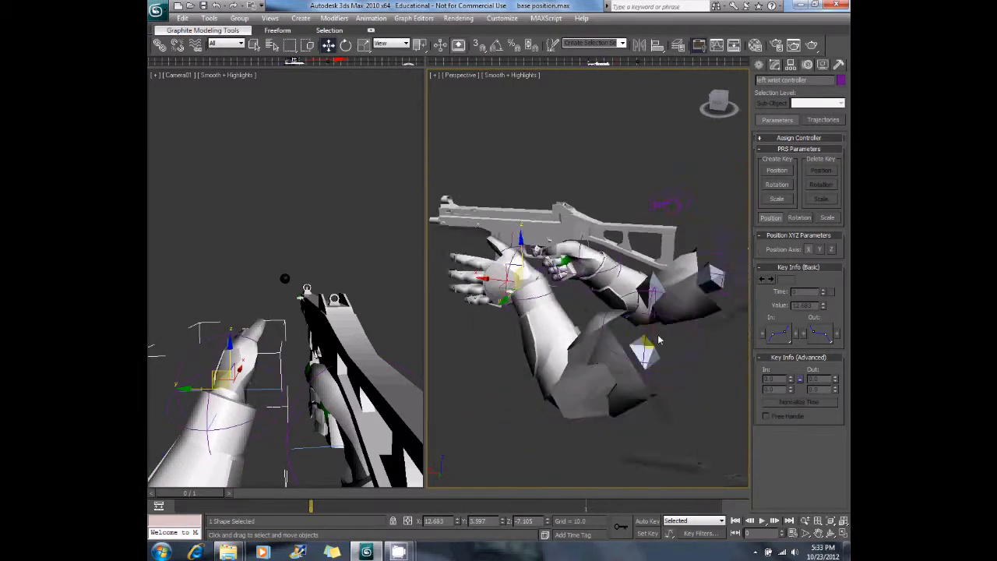
Add the left shoulder controller to the selection and shift the whole left arm forward along the gun
ctrl+click(691, 349)
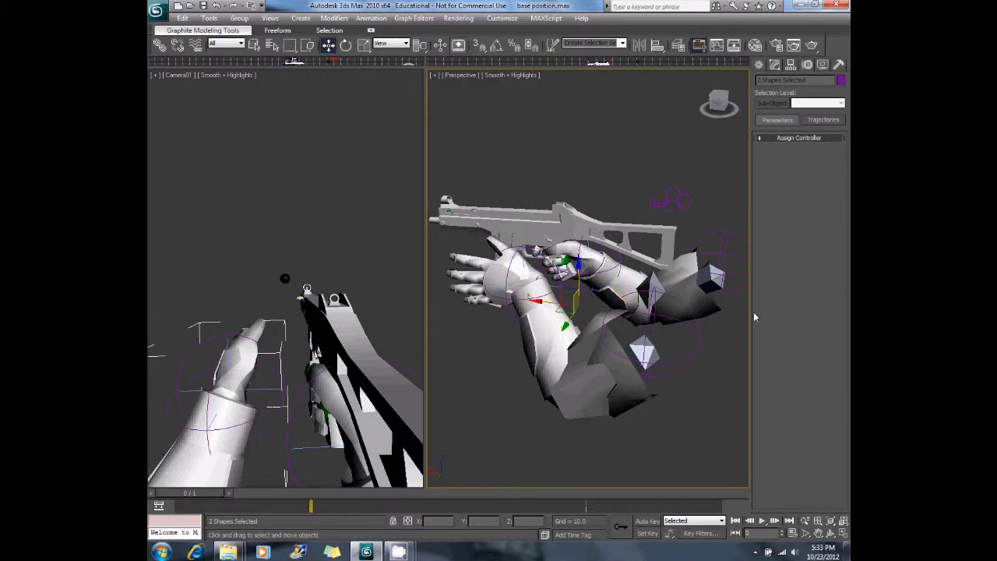
drag(535, 304, 507, 304)
middle_drag(490, 266, 557, 272)
alt+middle_drag(557, 273, 585, 286)
scroll(574, 279, up, 3)
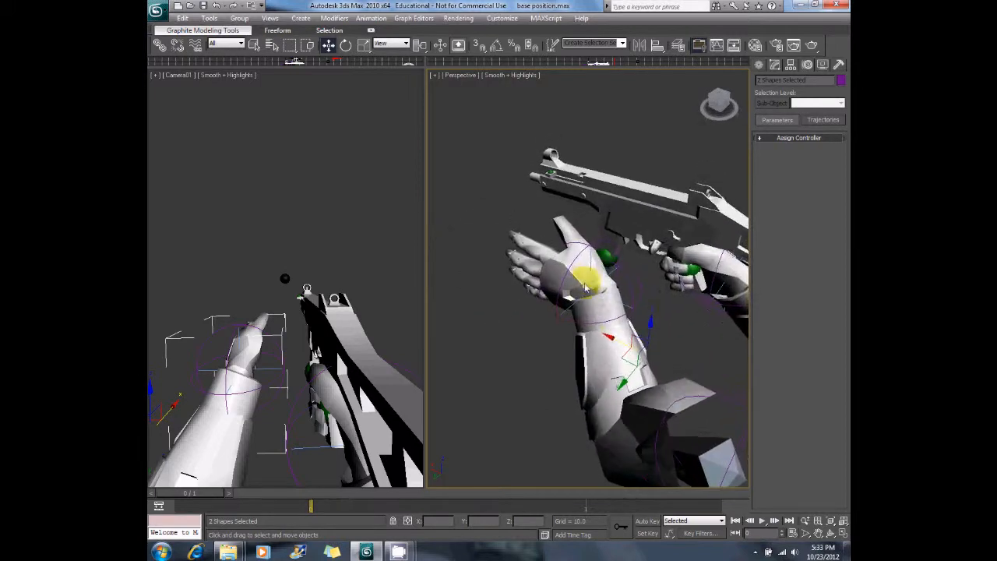
Select only the left wrist controller, move it toward the gun's front end, and rotate the hand toward the barrel
click(557, 329)
alt+middle_drag(558, 330, 641, 333)
mouse_move(641, 334)
mouse_down()
mouse_move(584, 313)
mouse_move(634, 356)
mouse_move(646, 390)
mouse_move(585, 336)
mouse_move(548, 343)
mouse_up()
click(345, 45)
drag(551, 306, 589, 337)
alt+middle_drag(638, 277, 566, 285)
drag(589, 370, 638, 320)
Move the left wrist controller in close against the underside of the gun's front end
click(328, 46)
key(d)
key(d)
drag(586, 329, 518, 298)
Rotate the left wrist controller on its local axes to align the palm and thumb with the gun's body
click(345, 45)
key(d)
key(d)
alt+middle_drag(547, 297, 581, 255)
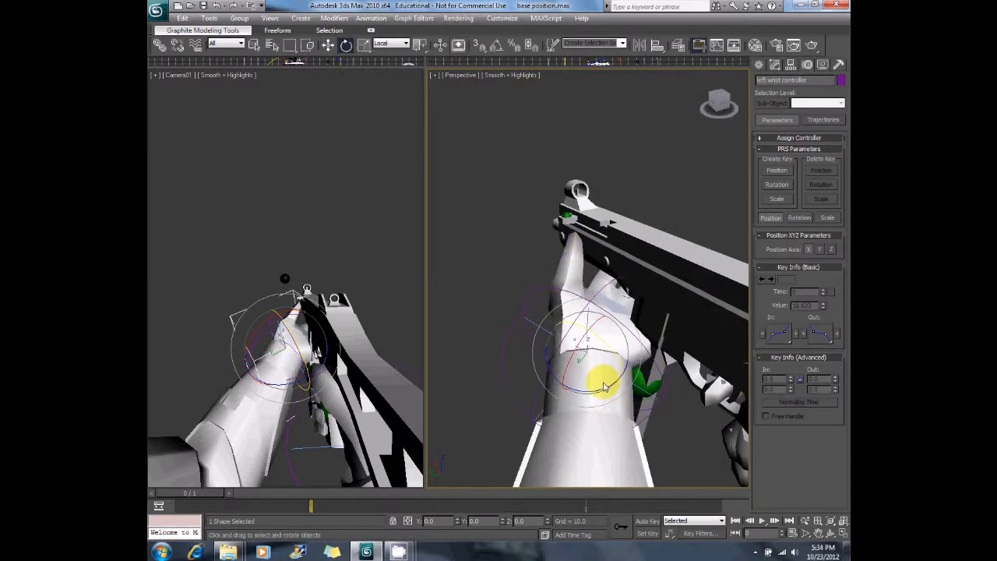
drag(600, 395, 616, 396)
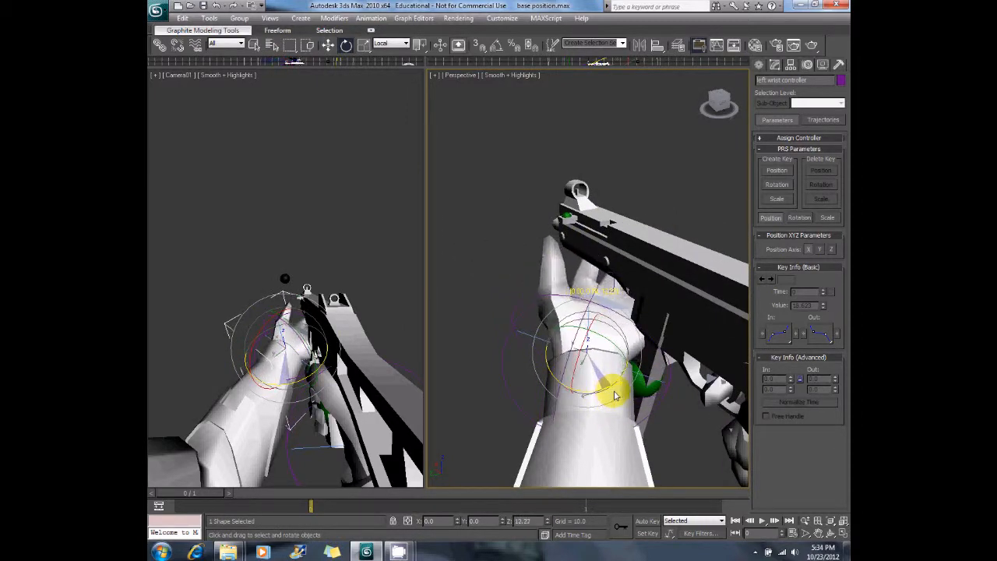
alt+middle_drag(621, 361, 589, 369)
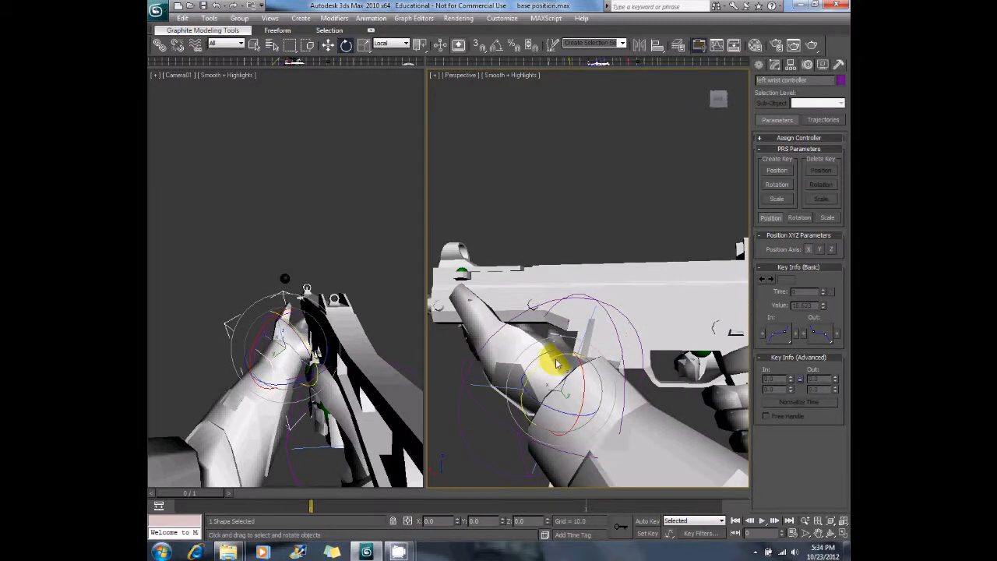
drag(556, 360, 569, 354)
Move the left wrist controller forward and under the barrel, to about X 20.272 and Y -0.767
alt+middle_drag(571, 354, 616, 277)
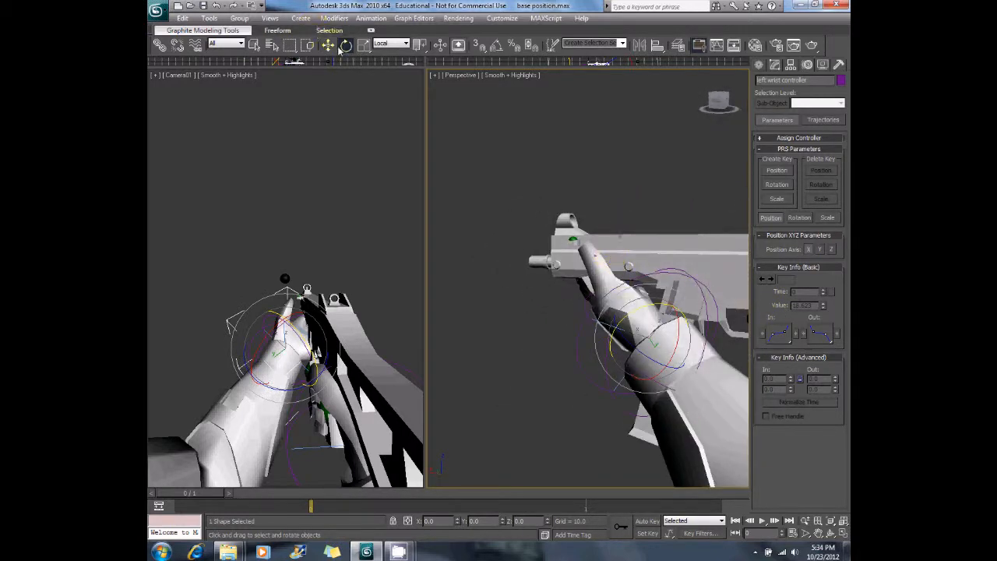
click(328, 45)
mouse_move(608, 339)
mouse_down()
mouse_move(575, 333)
mouse_move(590, 332)
mouse_up()
alt+middle_drag(635, 260, 527, 356)
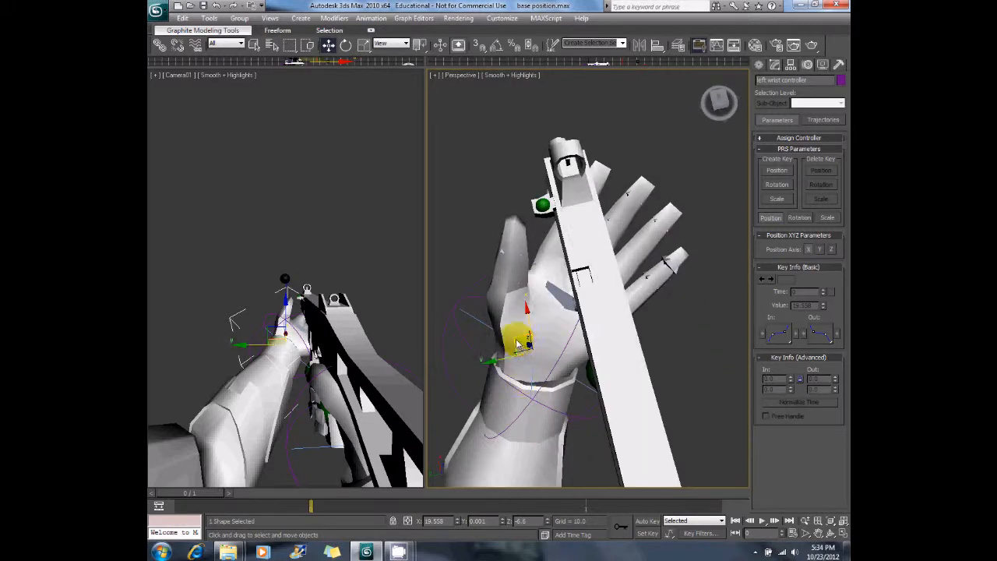
drag(518, 344, 534, 310)
alt+middle_drag(534, 310, 693, 225)
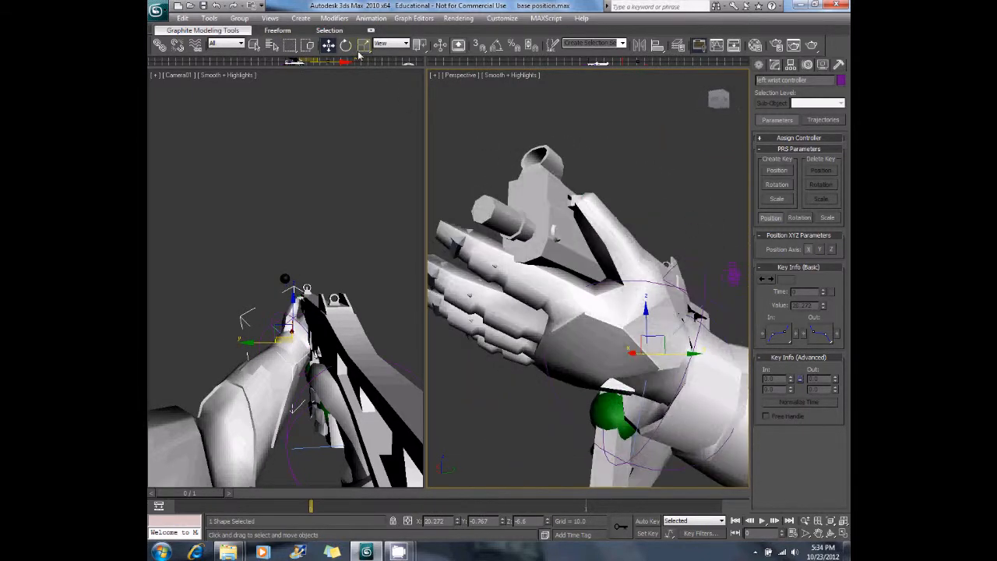
Rotate the left wrist controller slightly to level the open palm beneath the gun
key(e)
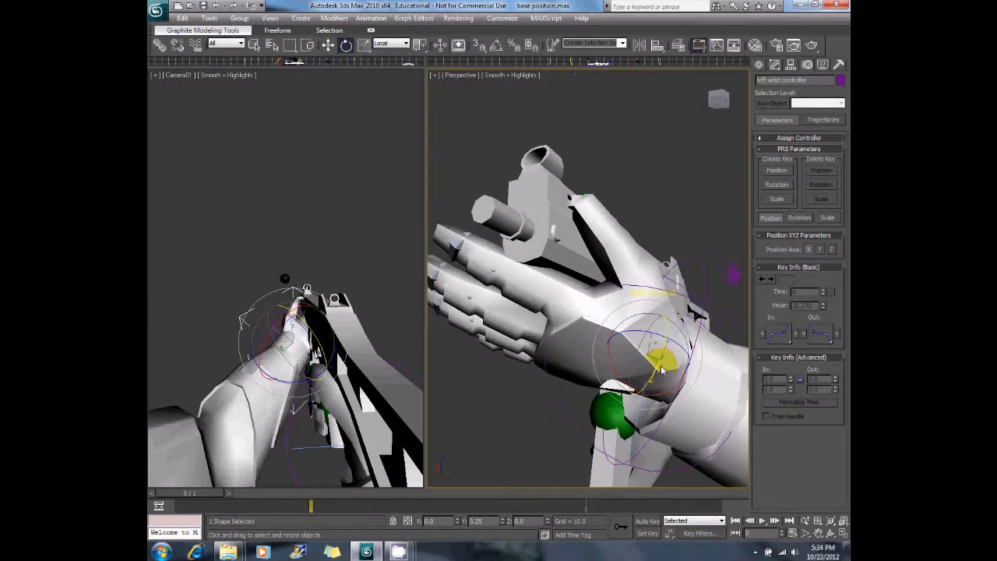
drag(652, 338, 640, 339)
alt+middle_drag(683, 340, 610, 384)
drag(609, 384, 614, 356)
alt+middle_drag(618, 302, 441, 122)
Raise the left wrist controller until the palm meets the gun's underside, then nudge it back along the barrel
click(328, 45)
drag(580, 348, 592, 312)
alt+middle_drag(592, 312, 615, 267)
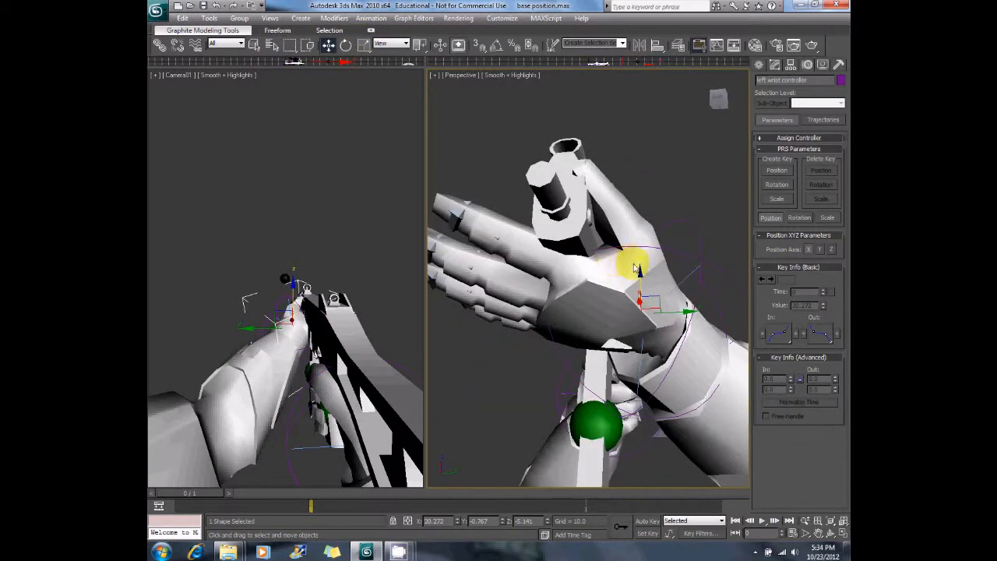
drag(642, 282, 684, 334)
alt+middle_drag(683, 334, 578, 379)
drag(574, 348, 584, 337)
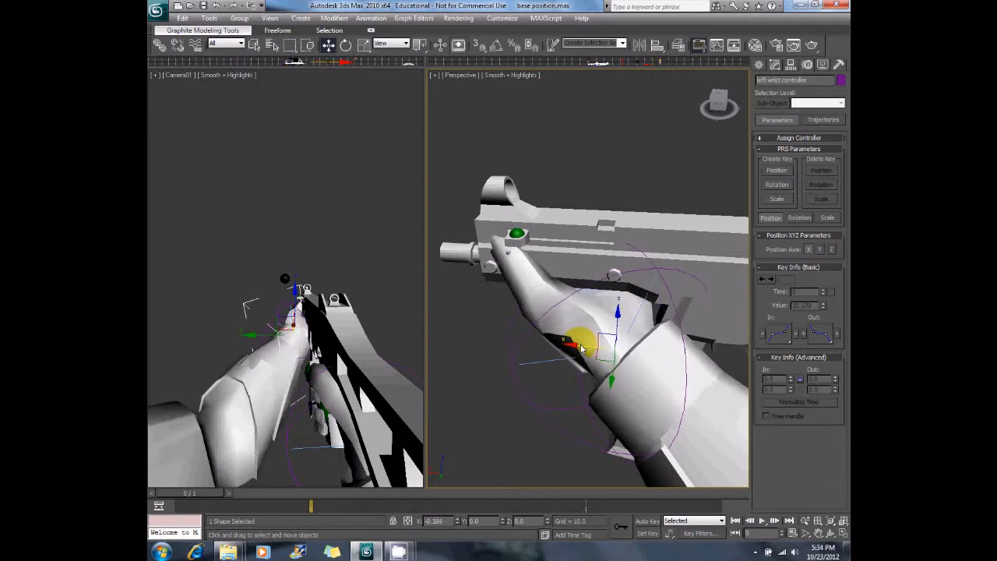
Rotate the left thumb's base bone to bring the thumb toward the side of the gun
alt+middle_drag(614, 249, 632, 265)
click(623, 264)
mouse_move(634, 267)
mouse_down()
mouse_move(657, 286)
mouse_move(643, 275)
mouse_up()
click(573, 222)
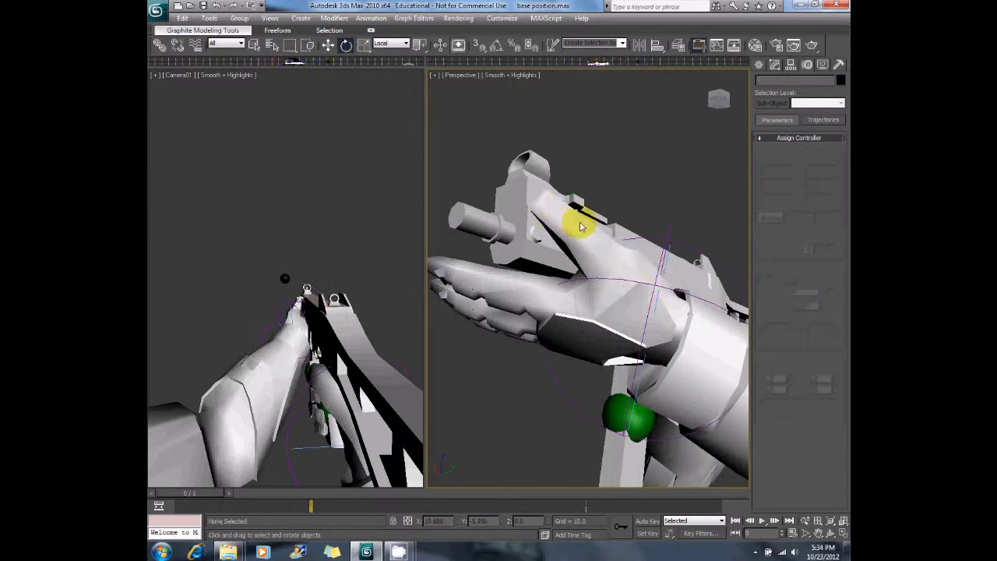
drag(573, 221, 603, 229)
key(ctrl+z)
click(605, 266)
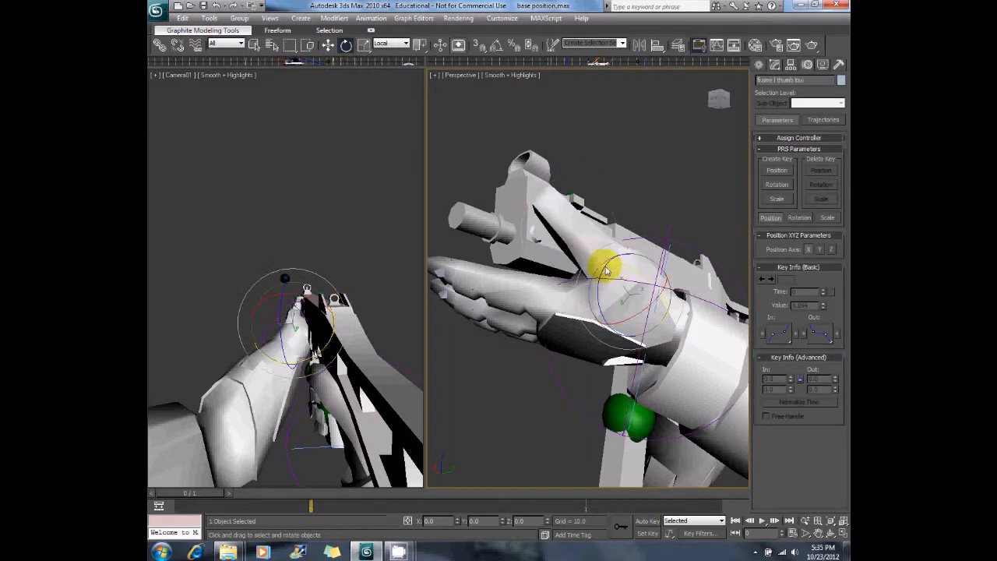
drag(598, 280, 600, 292)
Rotate the left thumb's middle and tip bones to lay the thumb along the gun's body
alt+middle_drag(600, 290, 524, 290)
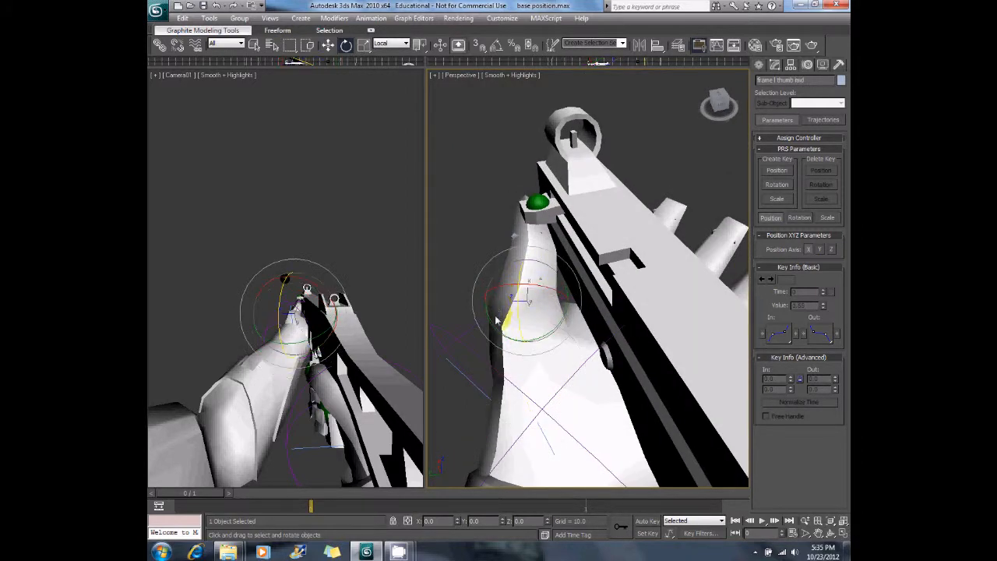
alt+middle_drag(491, 331, 605, 344)
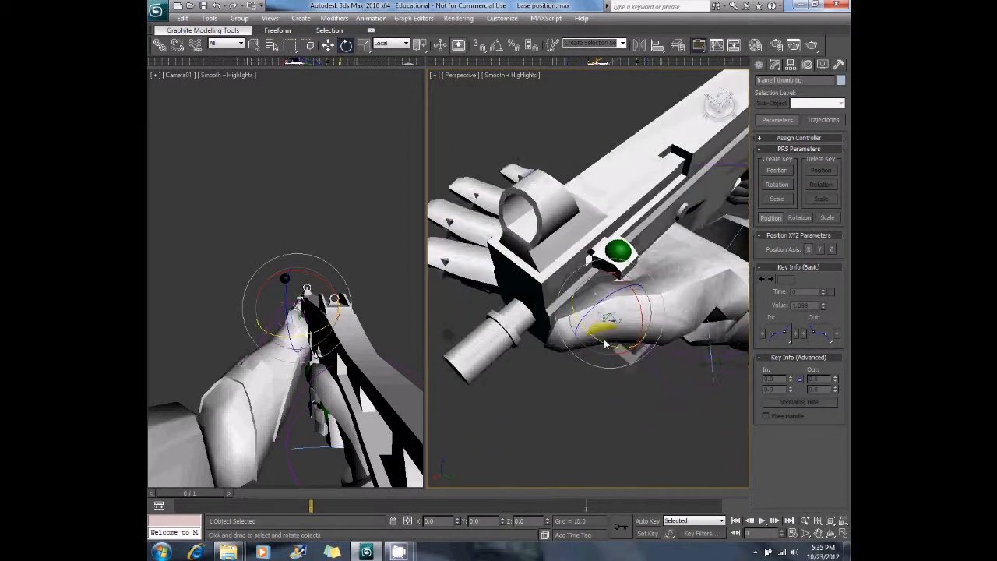
drag(609, 350, 612, 353)
Rotate the left index finger's base and middle bones to swing the finger up around the front of the gun
alt+middle_drag(643, 310, 569, 291)
click(568, 292)
drag(561, 271, 541, 333)
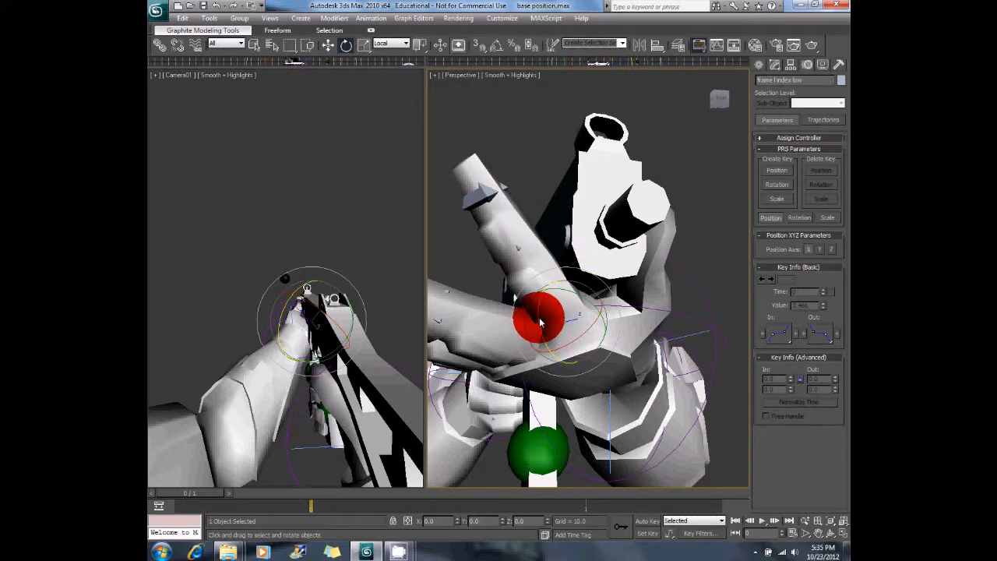
click(513, 259)
drag(501, 284, 492, 212)
alt+middle_drag(492, 213, 550, 314)
click(543, 311)
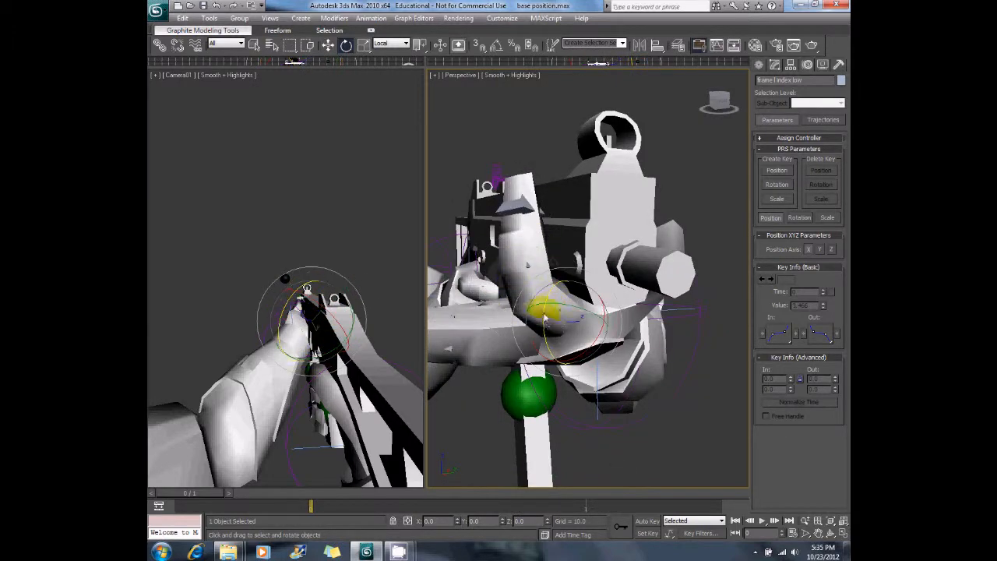
drag(604, 336, 574, 294)
Bend the left index finger's middle and tip bones inward against the far side of the gun
alt+middle_drag(513, 249, 639, 242)
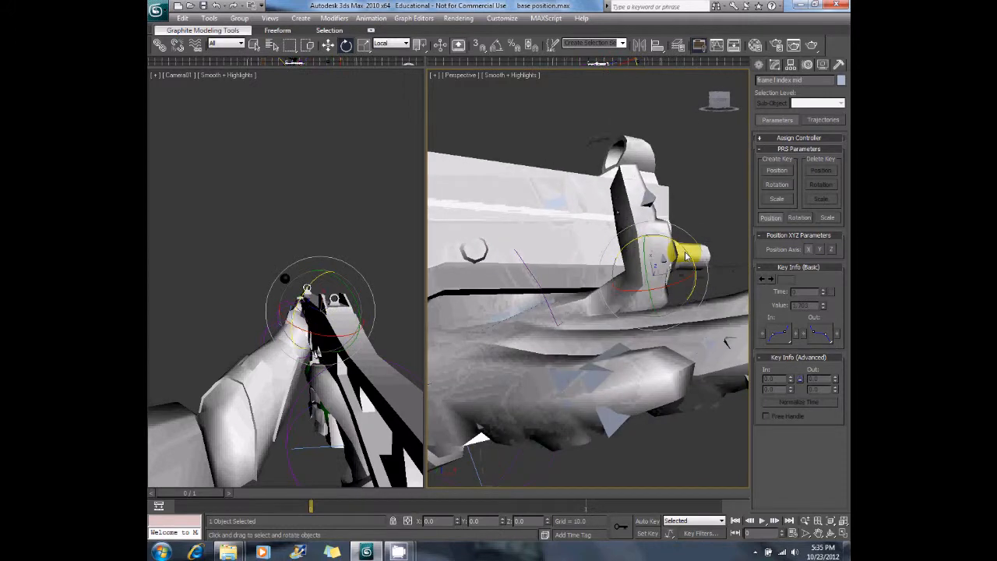
click(666, 234)
drag(666, 234, 674, 248)
click(622, 206)
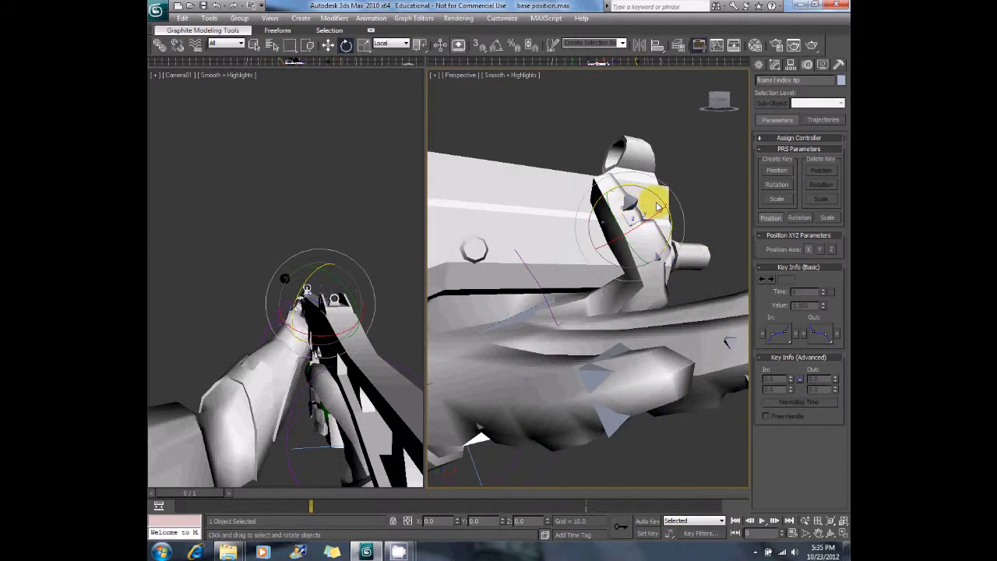
drag(652, 196, 646, 194)
Move the left wrist controller slightly to refit the hand against the front of the gun
alt+middle_drag(647, 194, 602, 304)
click(705, 265)
click(329, 46)
drag(678, 343, 705, 329)
key(e)
click(328, 45)
Rotate the left thumb's middle bone slightly to refit the thumb below the front side knob
alt+middle_drag(706, 328, 567, 288)
click(567, 288)
key(e)
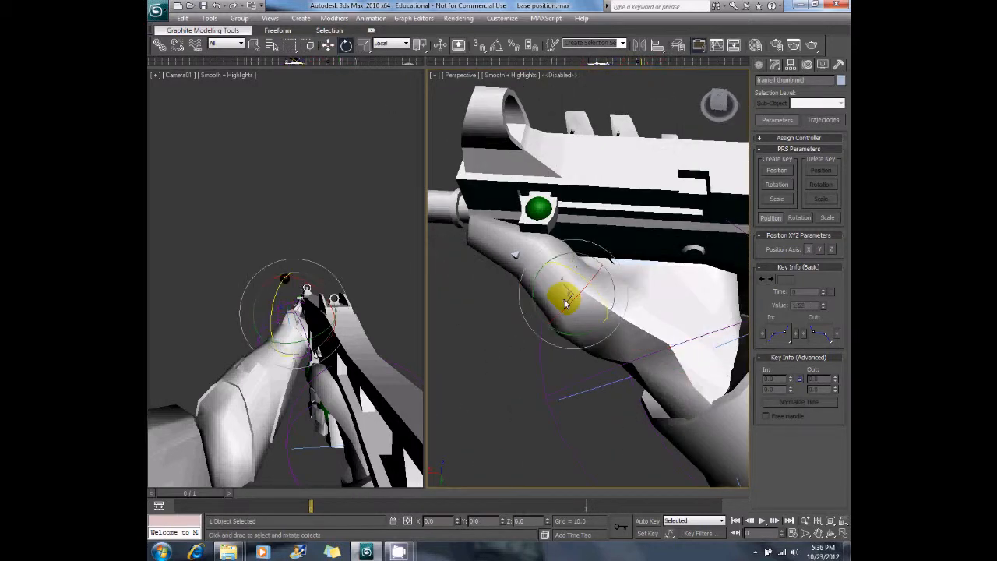
drag(534, 302, 539, 304)
Rotate the left index finger's base bone slightly on its local X and Z axes to fit the gun's underside
alt+middle_drag(539, 303, 645, 324)
click(578, 281)
drag(628, 335, 624, 343)
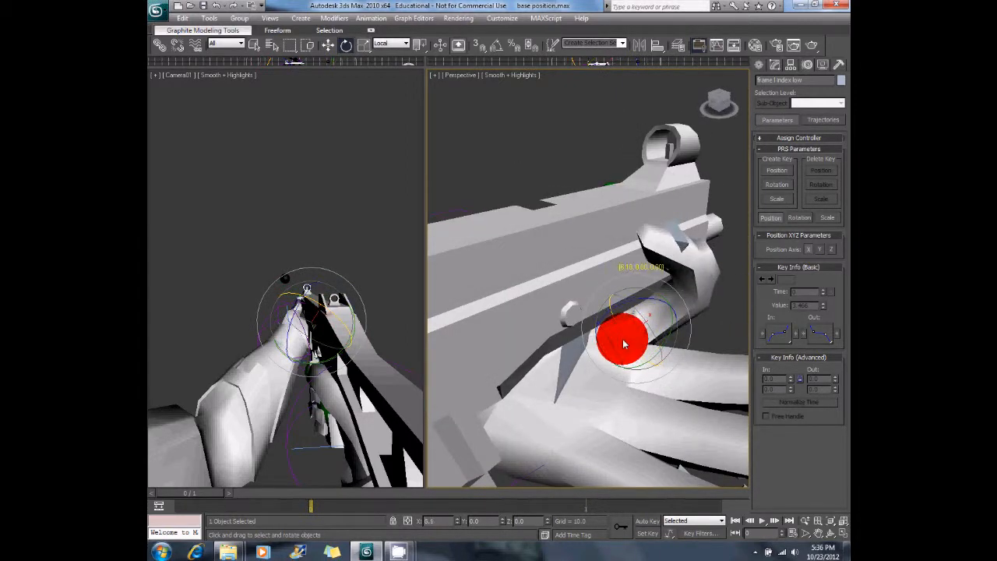
alt+middle_drag(661, 320, 684, 319)
drag(642, 306, 648, 307)
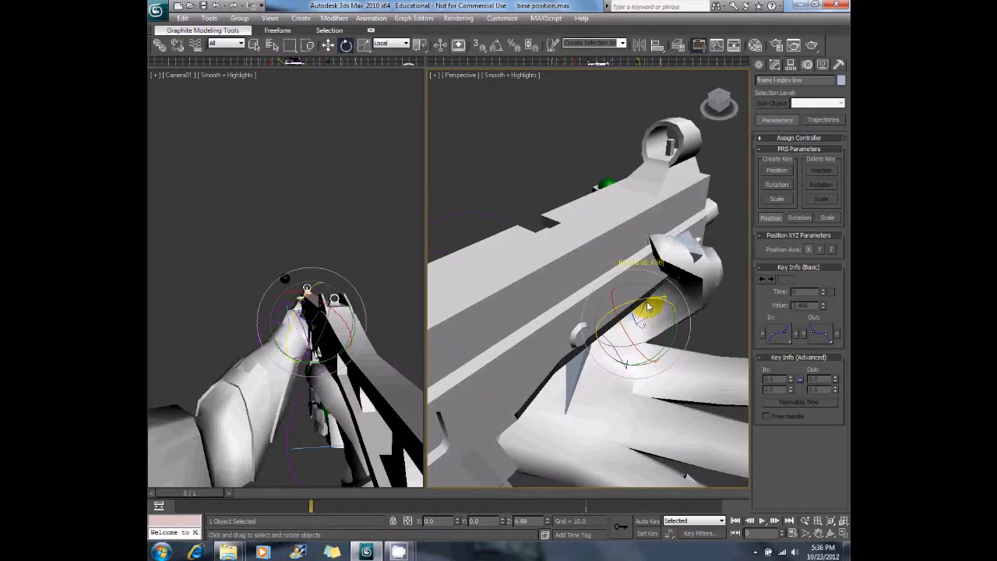
Rotate the left middle finger's base bone to swing the finger up beside the index finger
alt+middle_drag(657, 312, 677, 380)
click(677, 380)
alt+middle_drag(662, 348, 634, 379)
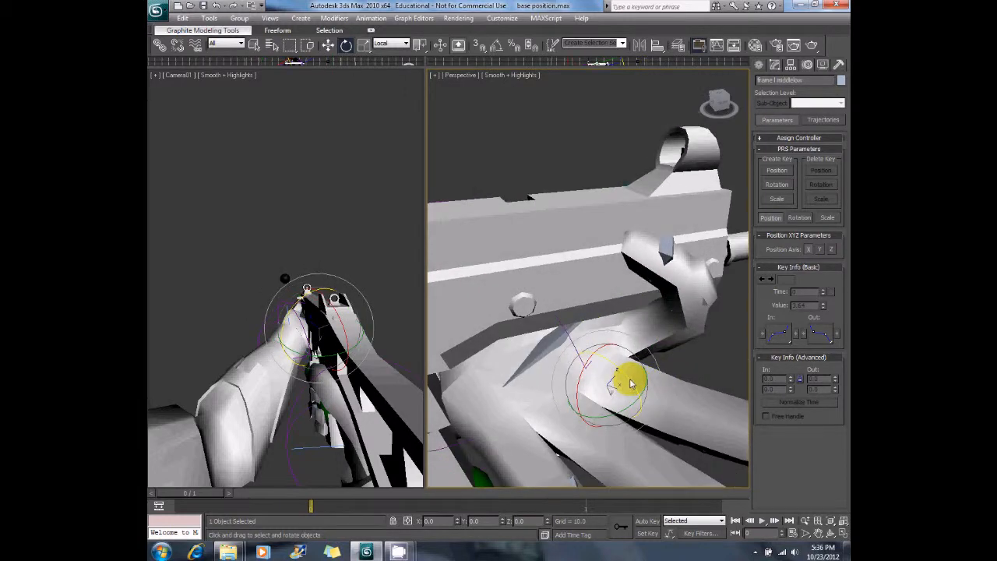
drag(631, 380, 620, 362)
alt+middle_drag(620, 361, 557, 343)
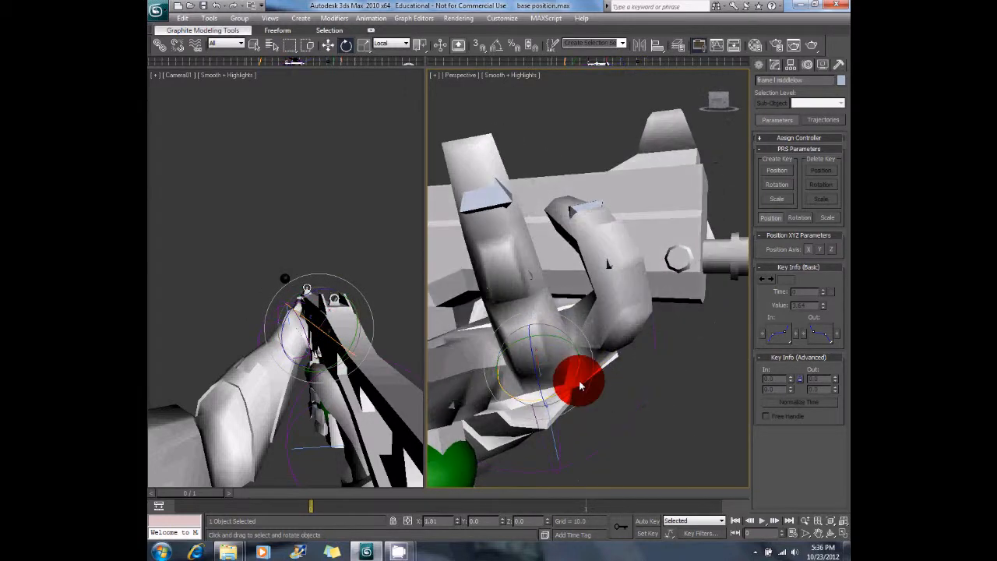
drag(557, 342, 576, 339)
Curl the left middle finger's middle and tip bones toward the side of the gun
click(561, 277)
drag(569, 271, 554, 240)
alt+middle_drag(552, 238, 608, 277)
click(589, 252)
drag(609, 277, 594, 254)
Adjust the left middle finger's base bone and bend its upper joints closer to the gun's side
alt+middle_drag(608, 333, 547, 346)
click(511, 327)
drag(546, 338, 530, 322)
drag(532, 361, 525, 350)
alt+middle_drag(525, 350, 636, 376)
alt+middle_drag(600, 338, 650, 269)
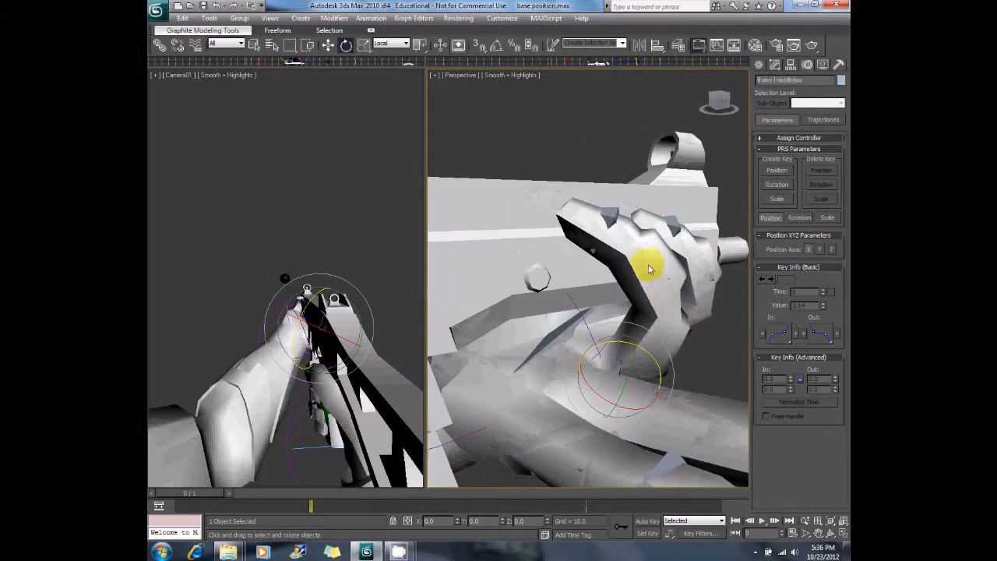
click(679, 281)
click(623, 227)
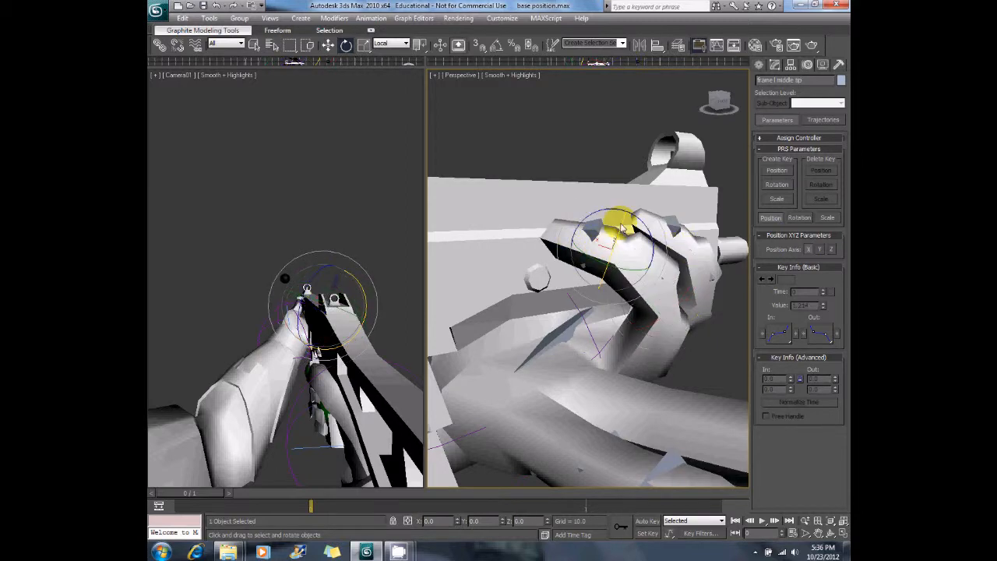
Rotate the left middle finger's base bone to line the finger up parallel to the index finger
alt+middle_drag(631, 230, 532, 236)
click(536, 346)
mouse_move(536, 347)
alt+middle_down()
mouse_move(536, 331)
mouse_move(548, 333)
alt+middle_up()
drag(547, 333, 552, 333)
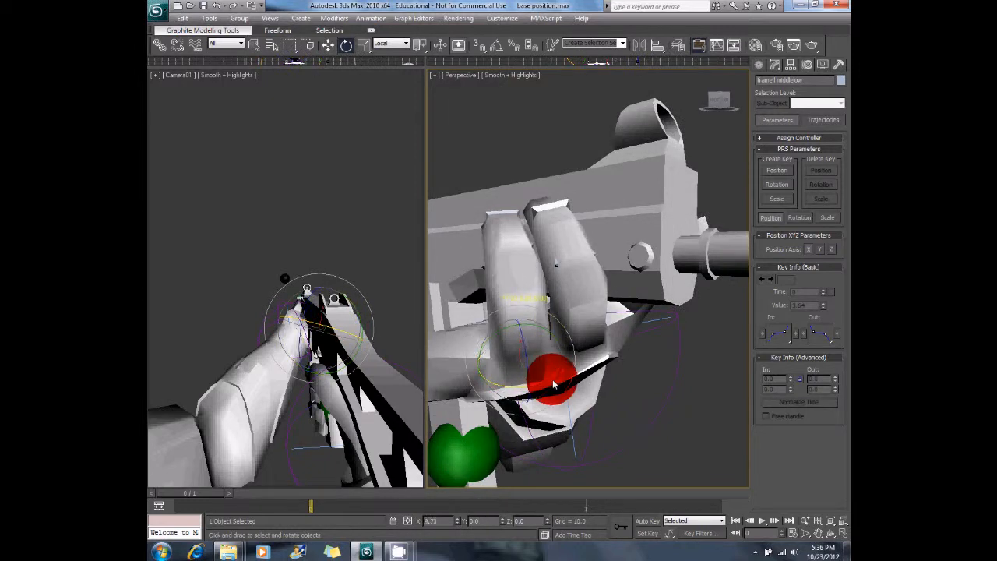
alt+middle_drag(551, 380, 600, 354)
drag(600, 354, 612, 352)
Rotate the left middle finger's middle bone slightly so the upper finger follows the gun's side
click(554, 241)
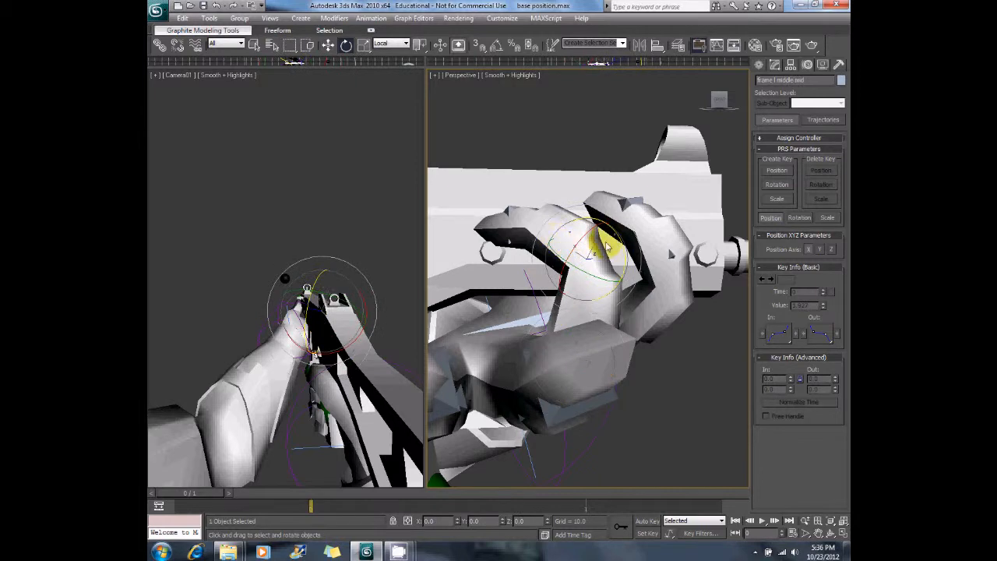
drag(626, 257, 627, 270)
alt+middle_drag(579, 255, 667, 243)
drag(666, 243, 667, 244)
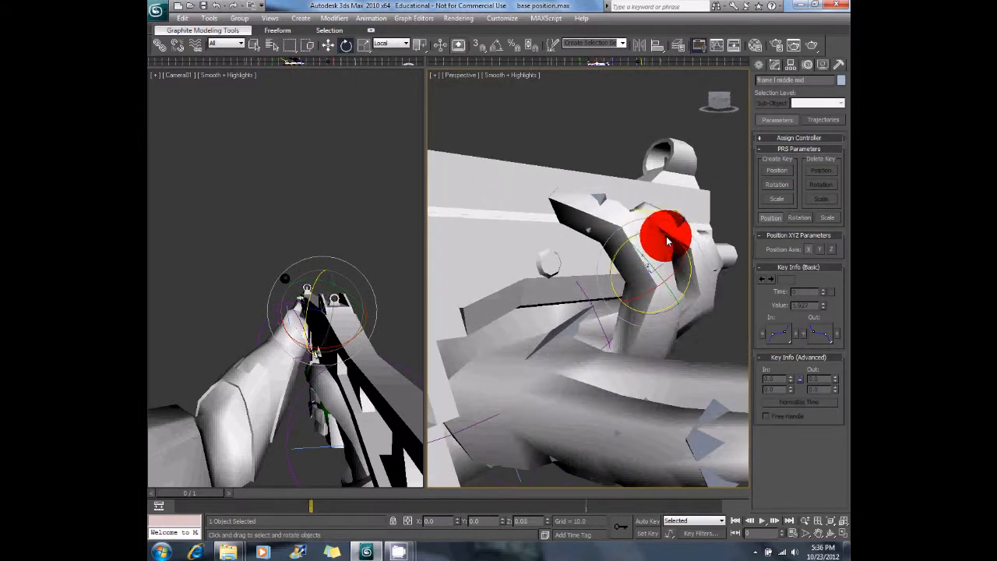
click(589, 199)
Rotate the left ring finger's base bone to swing the finger up beside the middle finger
alt+middle_drag(613, 186, 330, 345)
click(525, 343)
click(574, 300)
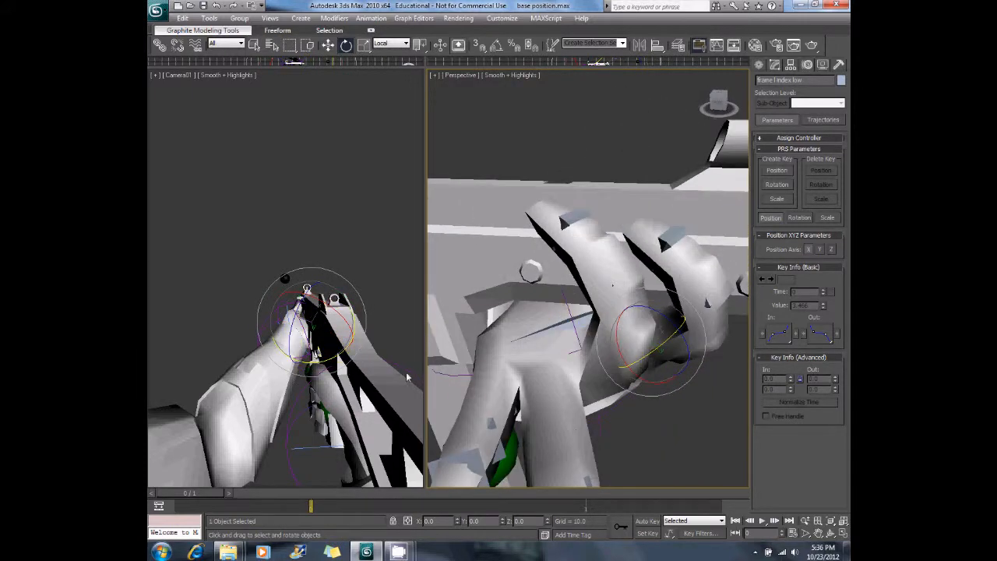
alt+middle_drag(554, 380, 593, 352)
click(616, 399)
alt+middle_drag(615, 399, 657, 408)
drag(657, 408, 661, 401)
click(599, 380)
drag(600, 376, 571, 337)
alt+middle_drag(571, 337, 517, 302)
drag(540, 355, 525, 289)
Curl the left ring finger's middle and tip bones over the side of the gun
alt+middle_drag(525, 289, 535, 252)
click(534, 253)
drag(532, 256, 523, 212)
alt+middle_drag(522, 212, 562, 250)
click(613, 216)
drag(632, 196, 621, 200)
Rotate the left ring finger's base bone to bring the finger closer to the middle finger
alt+middle_drag(659, 246, 566, 245)
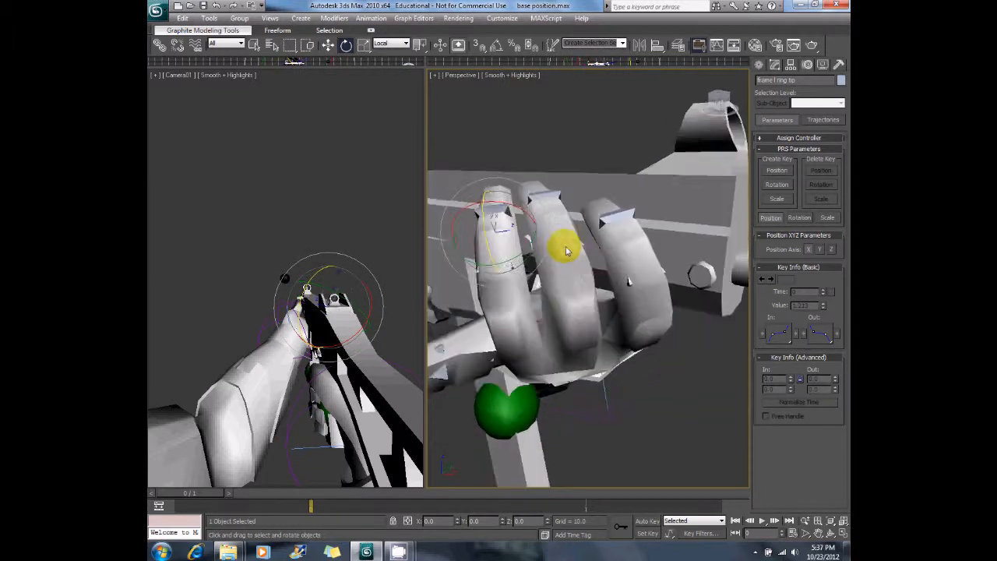
click(520, 329)
drag(553, 378, 548, 326)
drag(546, 380, 564, 359)
Rotate the left middle finger's base bone on its local Y axis to space it between its neighbours
click(584, 335)
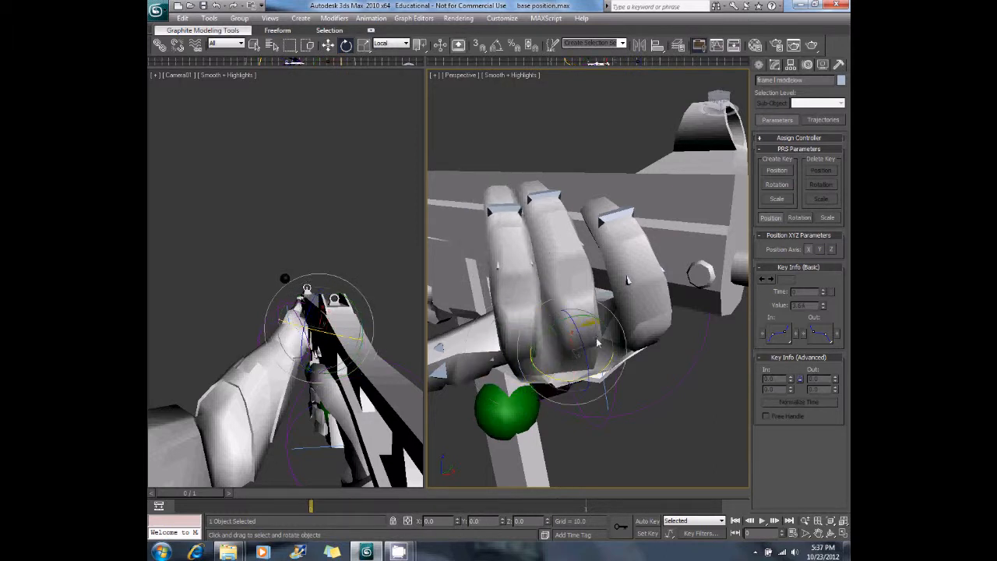
drag(587, 316, 601, 318)
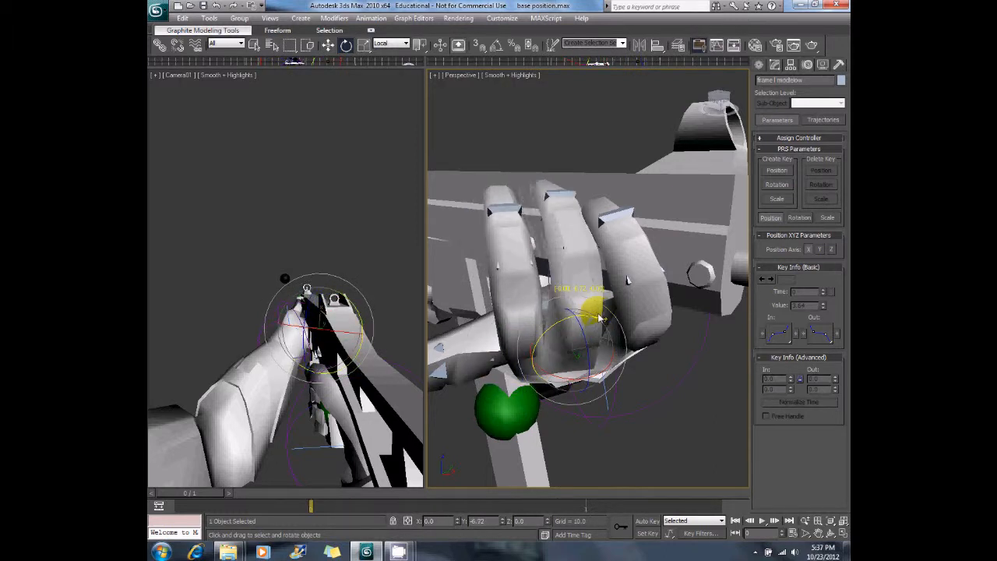
alt+middle_drag(523, 330, 570, 333)
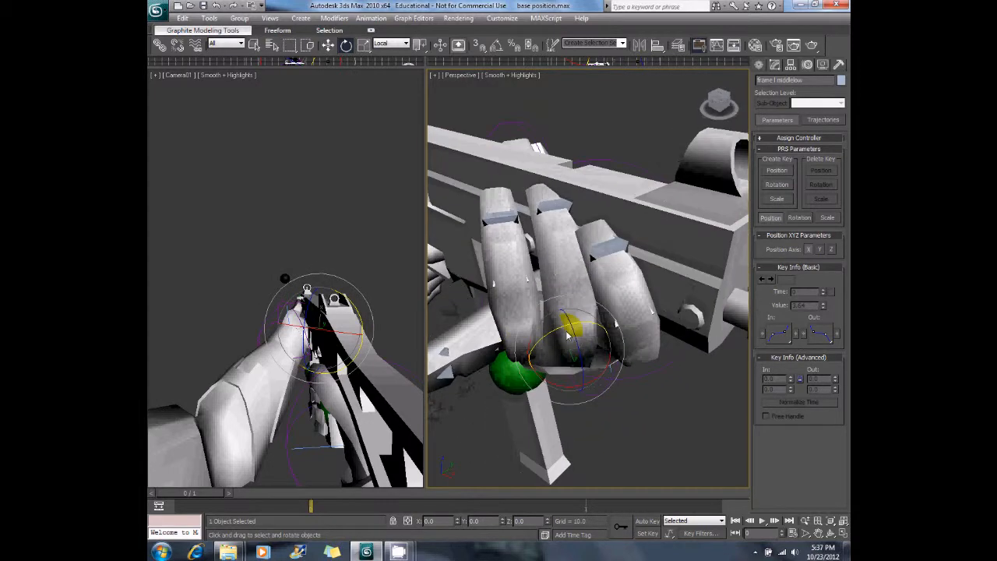
drag(581, 328, 580, 333)
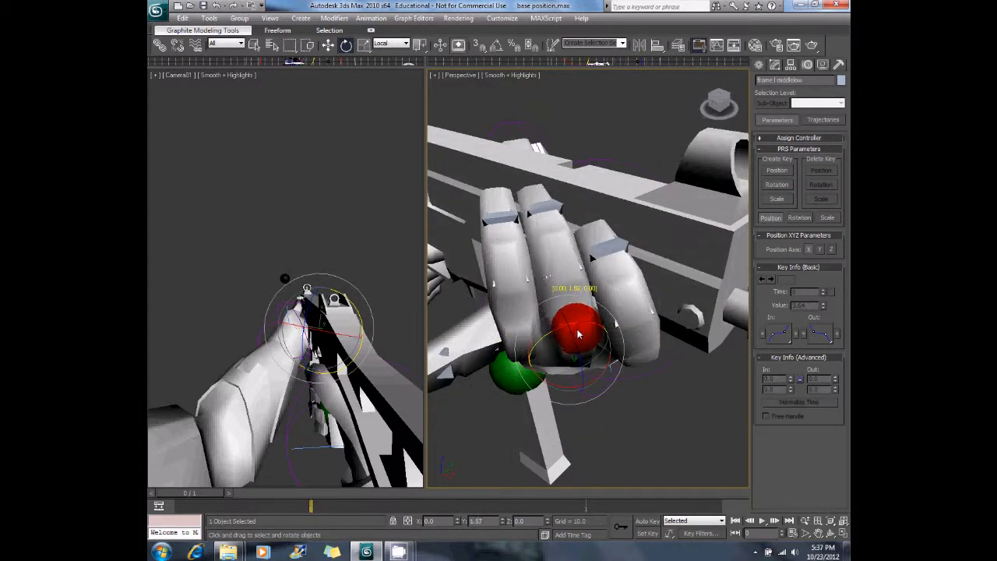
Refine the left ring finger's base bone rotation so the finger sits evenly beside the middle finger
alt+middle_drag(498, 341, 522, 333)
click(529, 332)
drag(533, 330, 531, 330)
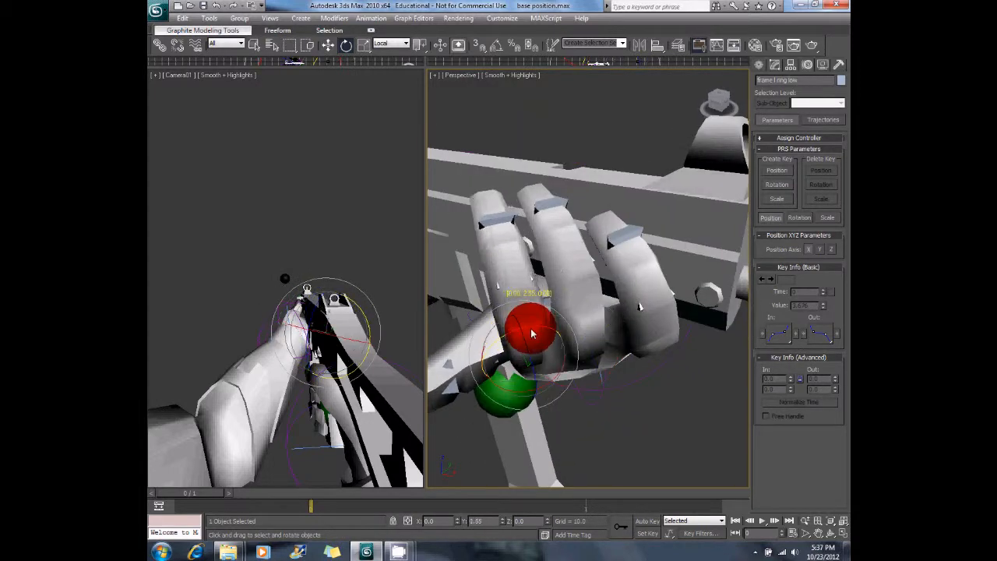
alt+middle_drag(535, 334, 633, 335)
mouse_move(641, 356)
mouse_down()
mouse_move(616, 333)
mouse_move(632, 345)
mouse_up()
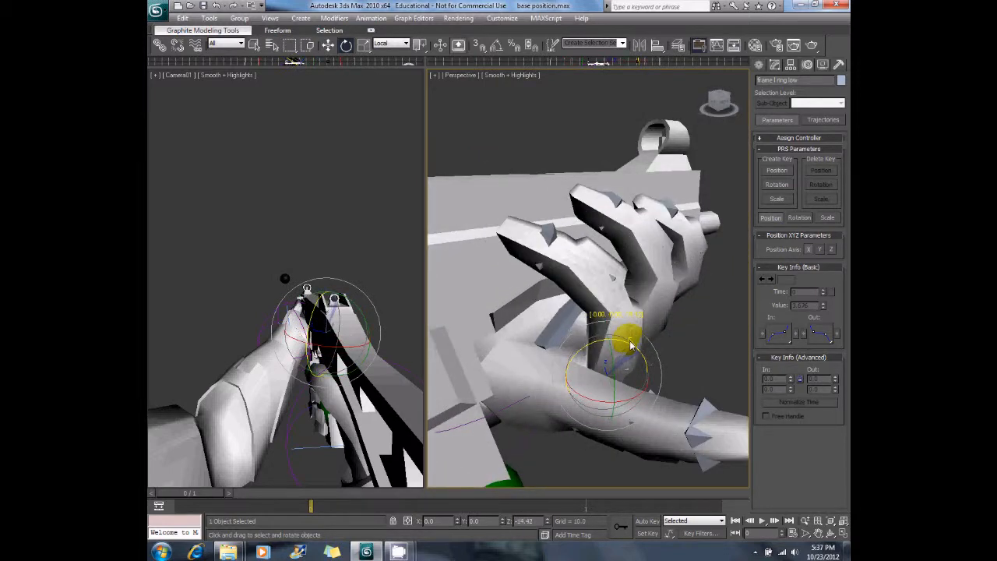
alt+middle_drag(611, 345, 515, 318)
drag(500, 319, 507, 319)
Rotate the left pinky's base bone to swing the finger up beside the ring finger
alt+middle_drag(510, 320, 501, 267)
click(505, 335)
drag(501, 267, 522, 272)
drag(503, 315, 501, 315)
alt+middle_drag(496, 311, 623, 319)
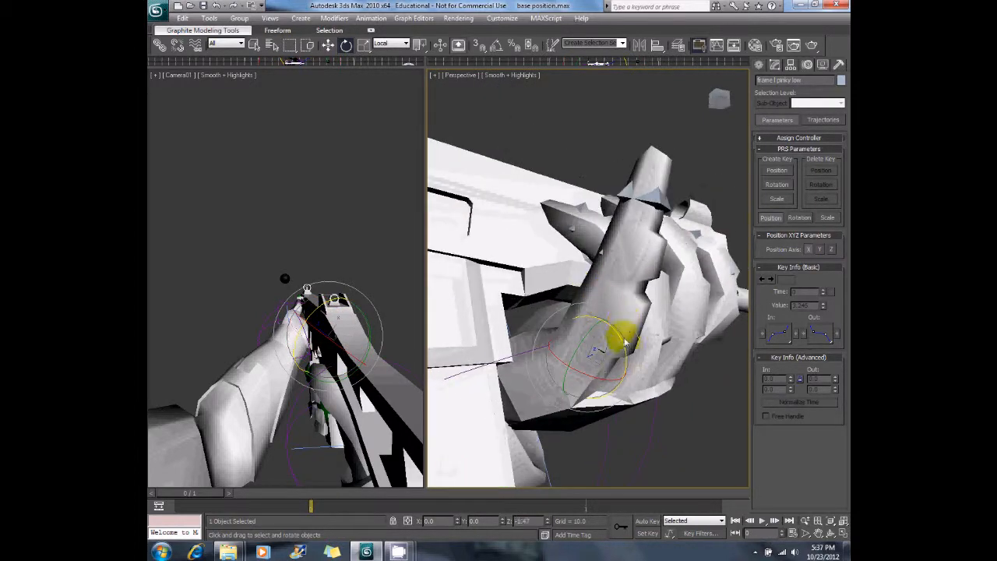
drag(624, 343, 613, 325)
Curl the left pinky's middle bone toward the gun and tilt its base bone into line with the other fingers
click(599, 243)
drag(628, 260, 606, 227)
alt+middle_drag(606, 227, 485, 245)
click(530, 287)
drag(529, 327, 545, 356)
Fine-tune the base bone rotations of the left ring, middle and index fingers to even out the grip
alt+middle_drag(556, 307, 550, 401)
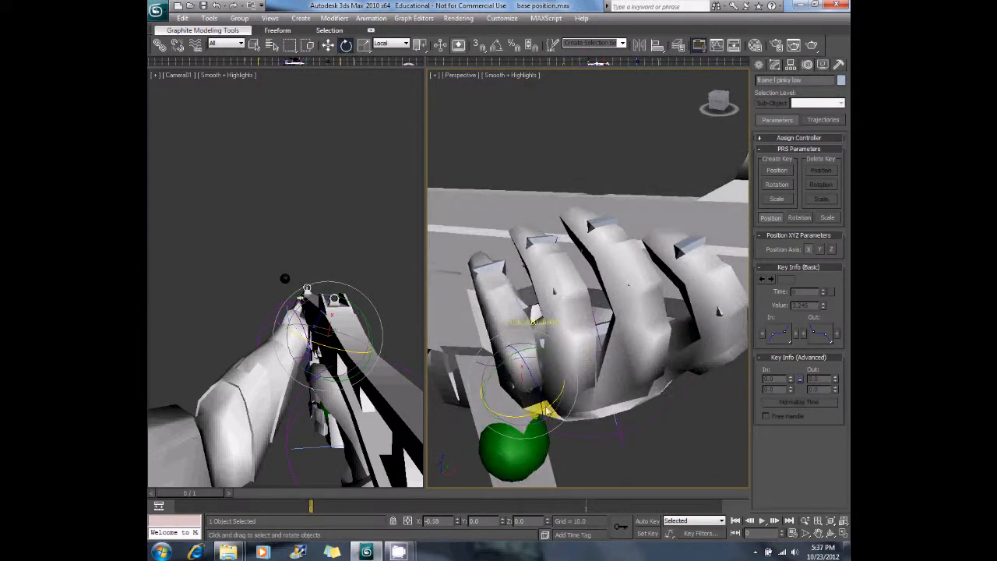
click(566, 356)
mouse_move(566, 415)
mouse_down()
mouse_move(543, 409)
mouse_move(562, 411)
mouse_up()
click(625, 399)
drag(621, 418, 604, 419)
alt+middle_drag(659, 338, 654, 298)
click(684, 258)
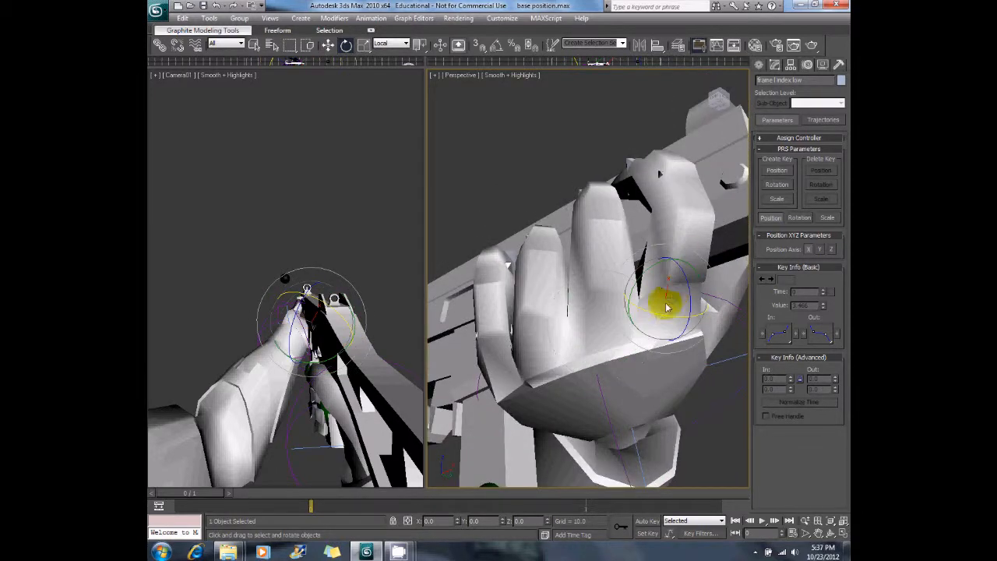
drag(659, 321, 656, 322)
Rotate the left pinky's base and middle bones slightly to tighten the finger against the gun
alt+middle_drag(656, 321, 568, 367)
click(567, 371)
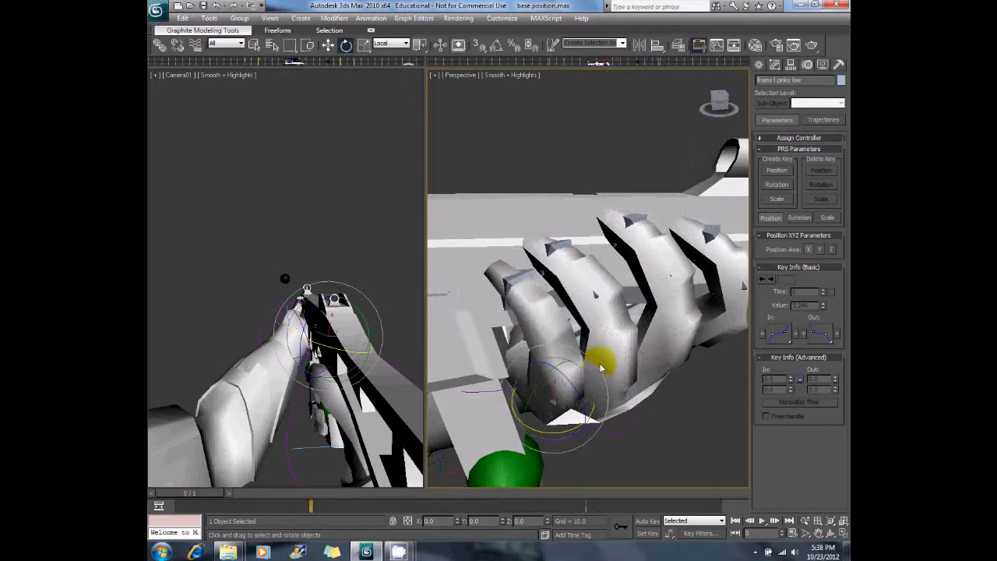
mouse_move(572, 386)
mouse_down()
mouse_move(561, 368)
mouse_move(571, 378)
mouse_up()
click(539, 315)
drag(561, 316, 569, 322)
Rotate the left ring, middle and index base bones slightly to space the fingers evenly, then clear the selection
click(624, 356)
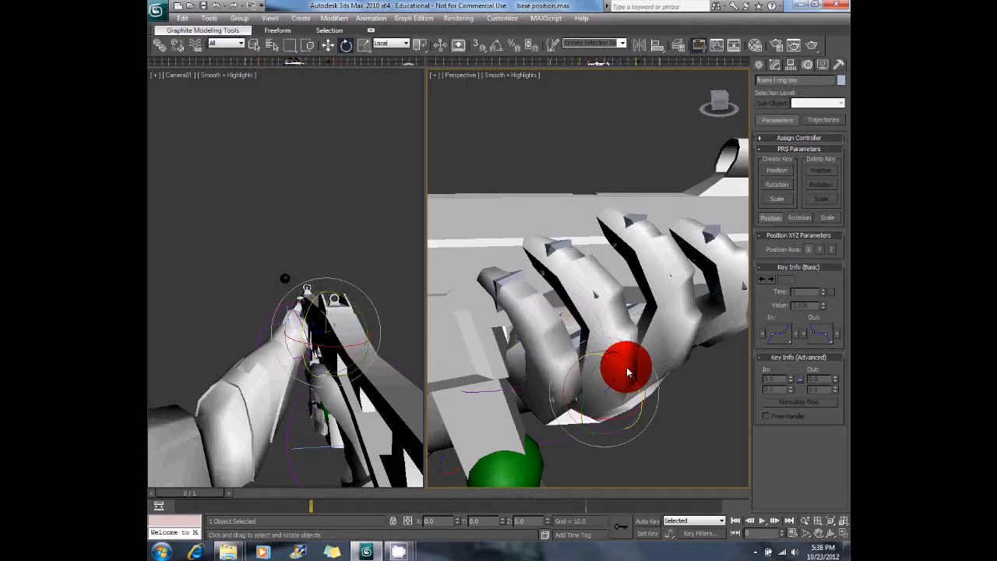
drag(627, 373, 631, 376)
click(664, 333)
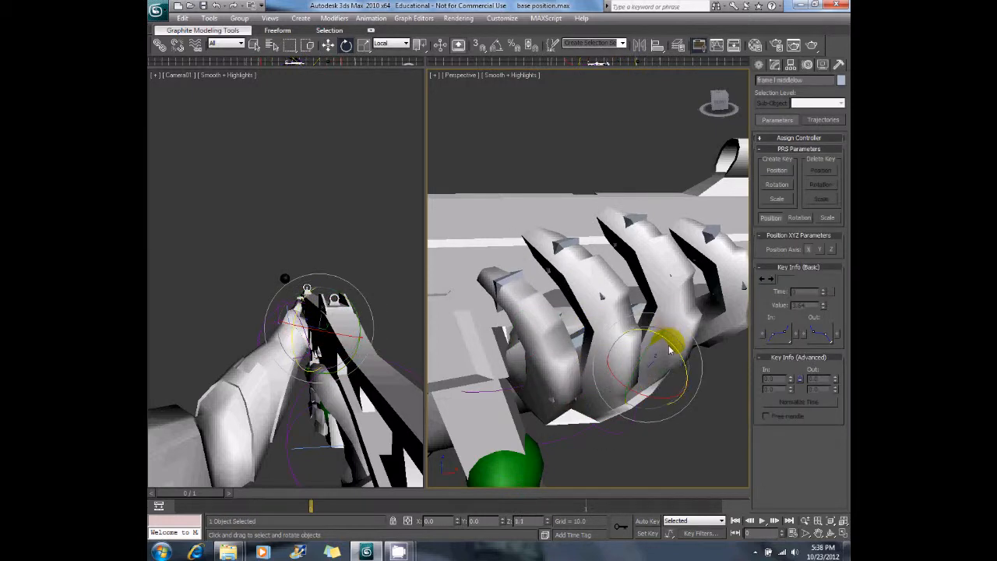
drag(670, 350, 673, 353)
middle_drag(635, 331, 590, 326)
click(667, 327)
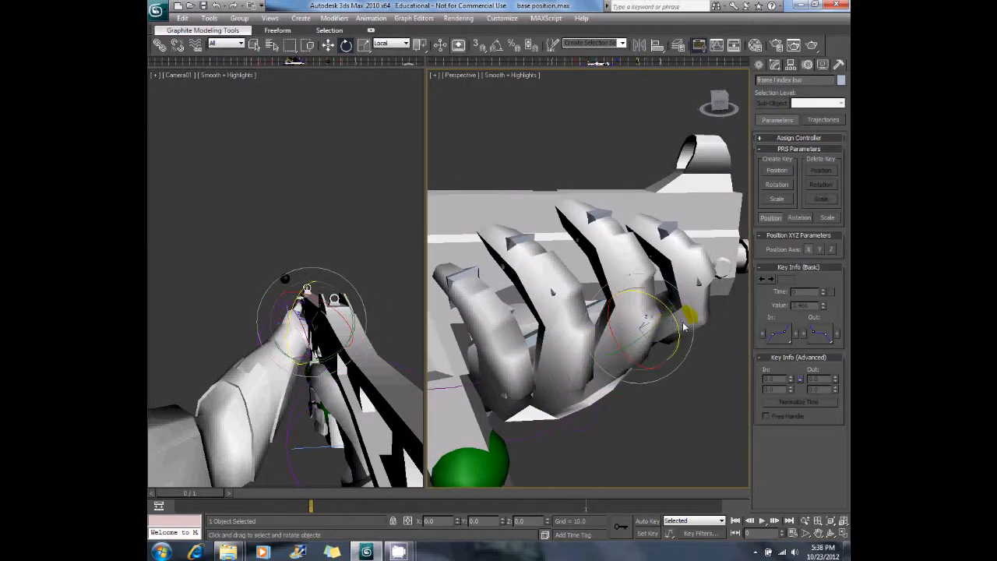
drag(678, 331, 676, 320)
click(689, 363)
Check the whole arm pose from a distance and maximize the Camera01 view
alt+middle_drag(489, 314, 657, 289)
scroll(567, 283, down, 4)
scroll(658, 289, down, 3)
click(364, 243)
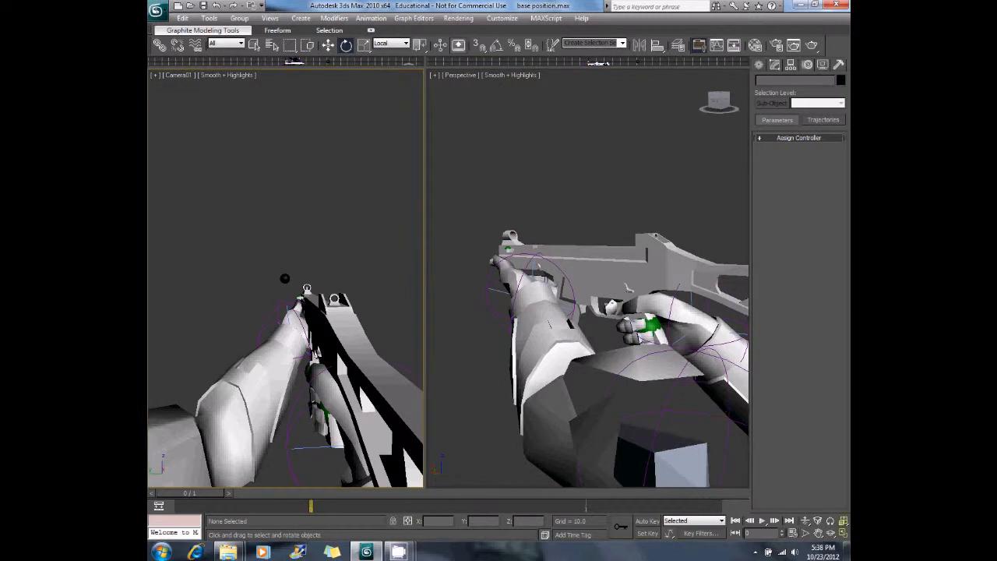
click(844, 533)
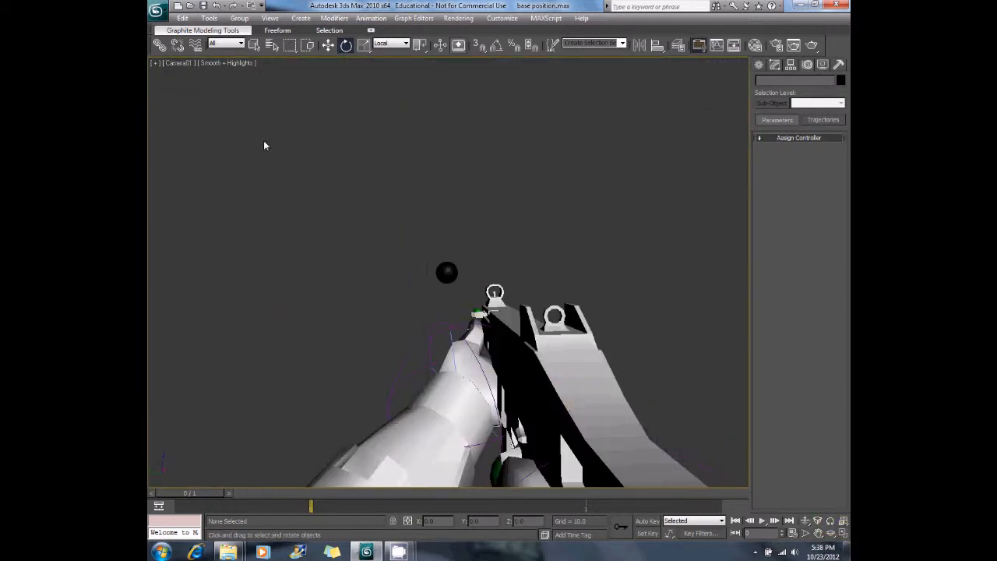
Save the scene and return from the maximized camera view to the split viewport layout
click(156, 10)
click(187, 111)
click(842, 533)
Examine the left wrist controller and the left hand's grip on the gun from several angles in the Perspective view
alt+middle_drag(592, 261, 525, 306)
click(509, 367)
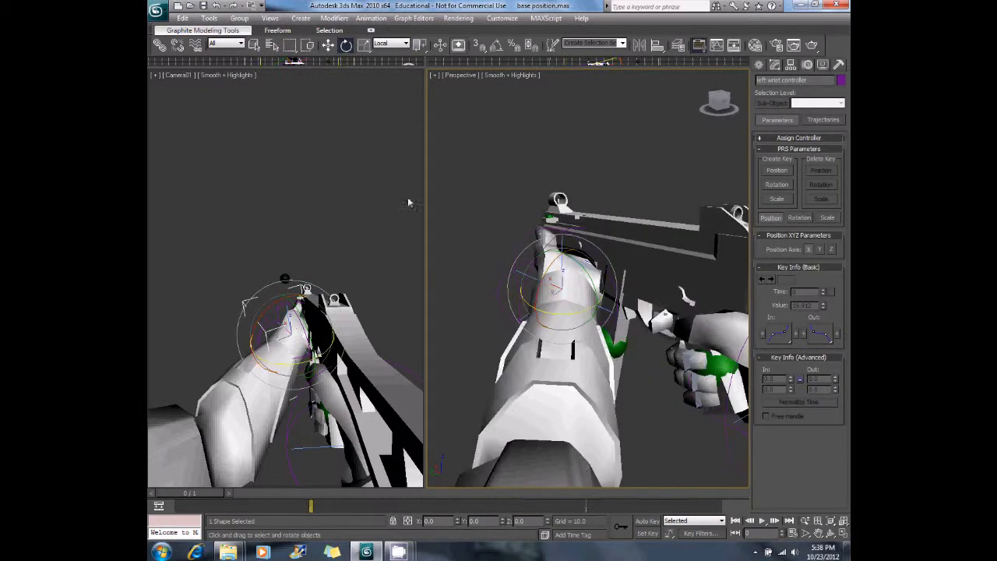
click(483, 252)
key(d)
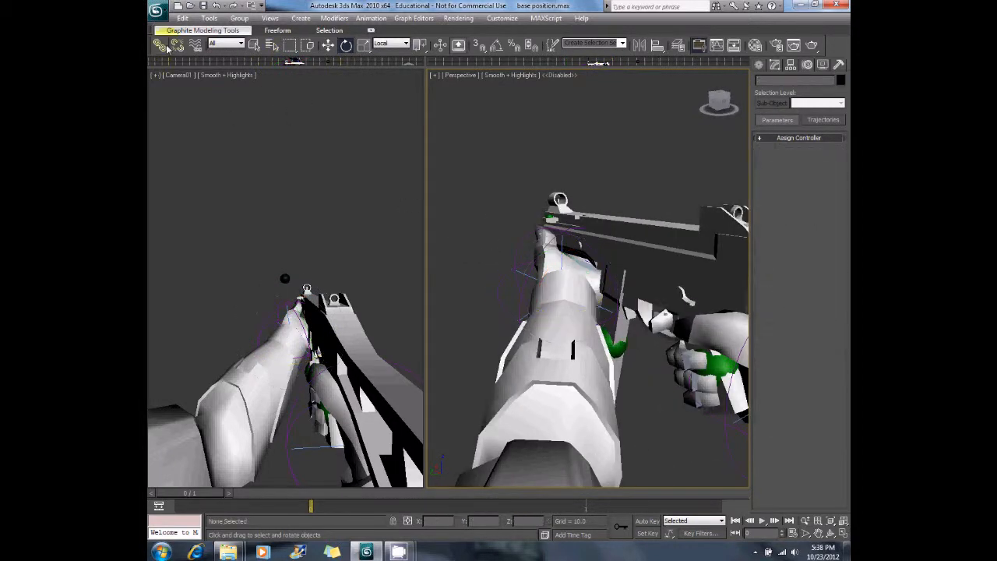
key(d)
click(534, 325)
alt+middle_drag(547, 313, 571, 316)
drag(572, 321, 629, 344)
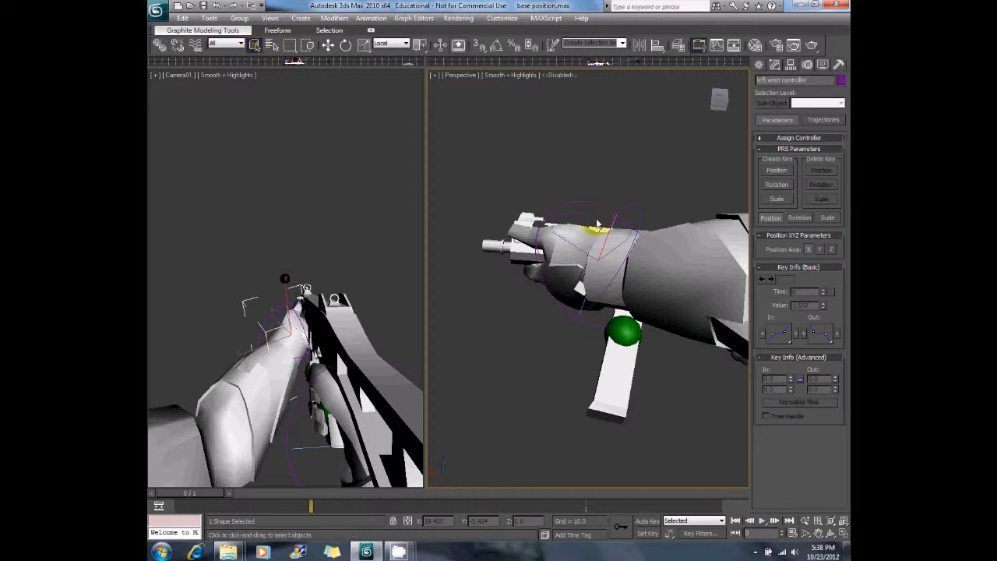
click(708, 170)
alt+middle_drag(705, 175, 553, 285)
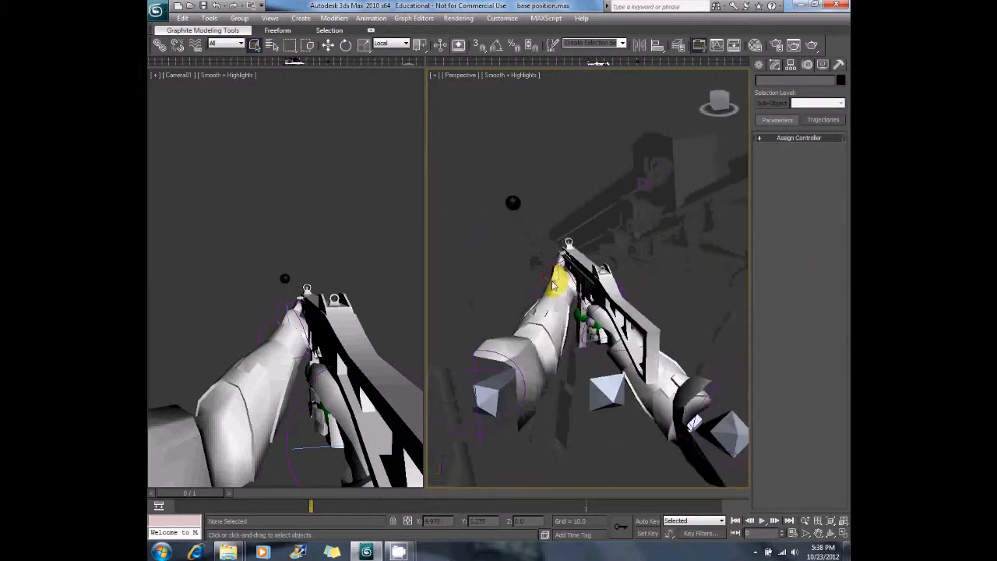
scroll(562, 290, up, 4)
Try moving the right wrist controller with the Move tool and undo the move
click(590, 444)
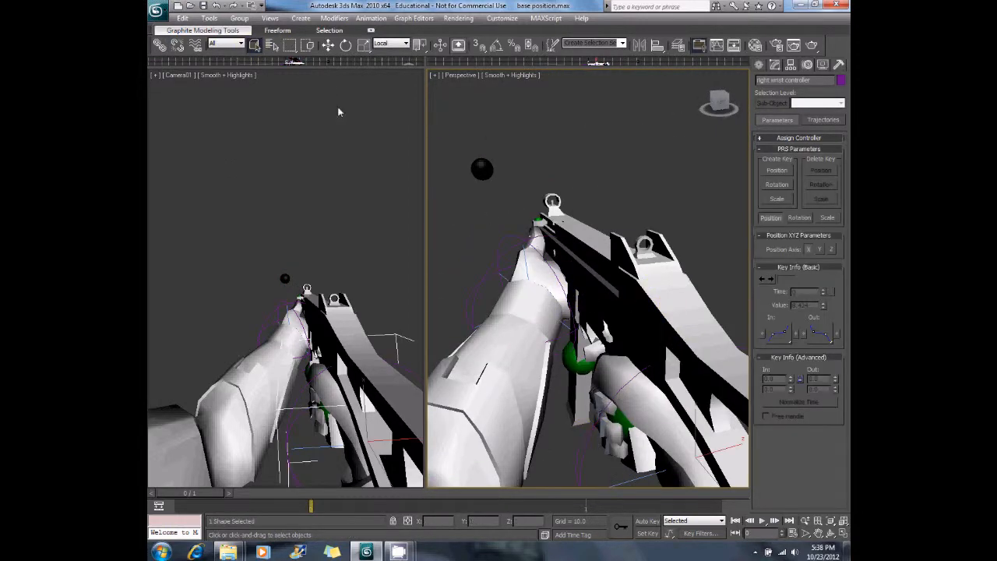
click(326, 49)
middle_drag(619, 336, 531, 250)
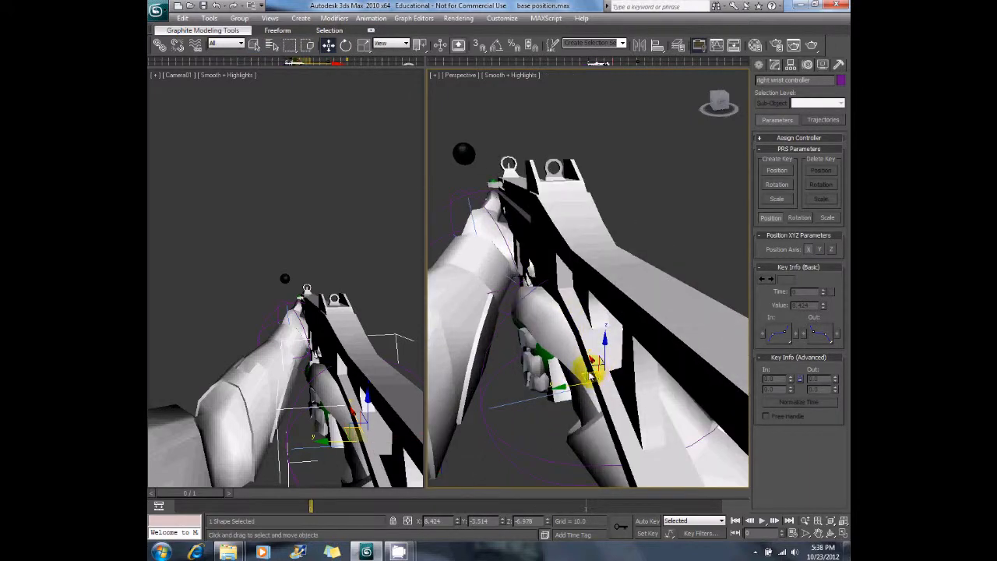
drag(590, 375, 575, 360)
key(ctrl+z)
Try moving the frame magazine object down along the Z axis and undo the move
alt+middle_drag(542, 314, 617, 272)
click(563, 327)
middle_drag(562, 328, 703, 285)
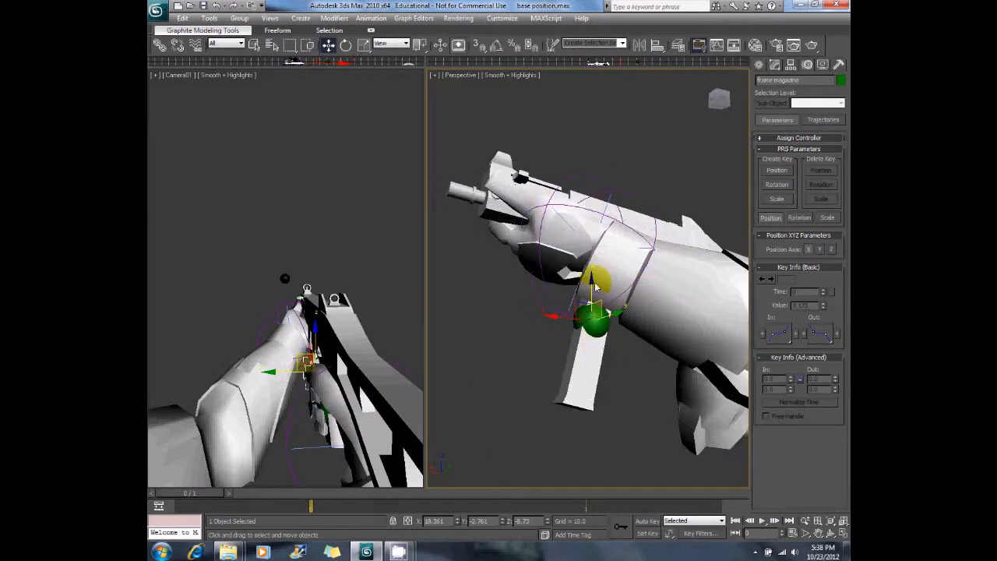
drag(590, 284, 593, 336)
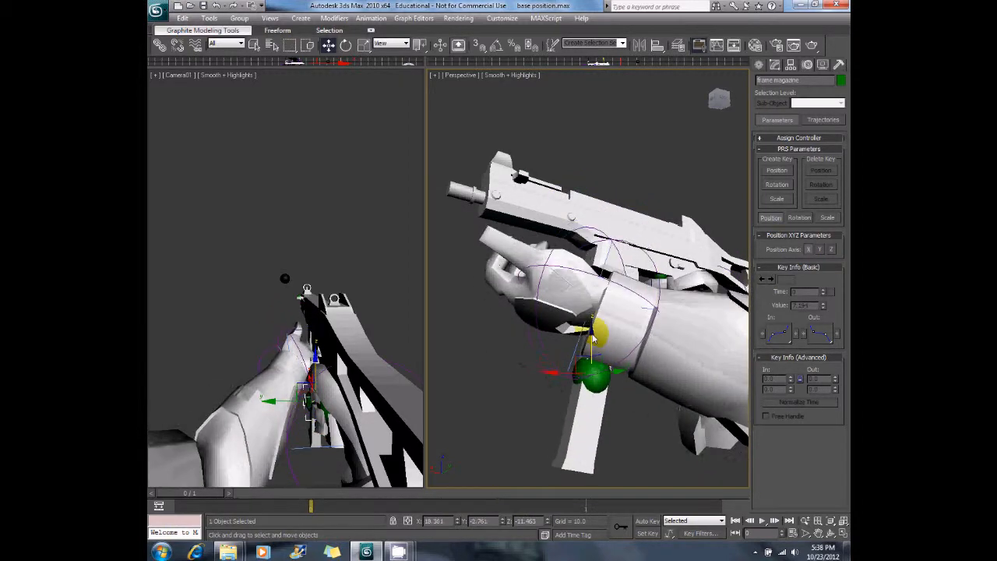
key(ctrl+z)
Clear the selection and save the posed scene
alt+middle_drag(593, 336, 567, 307)
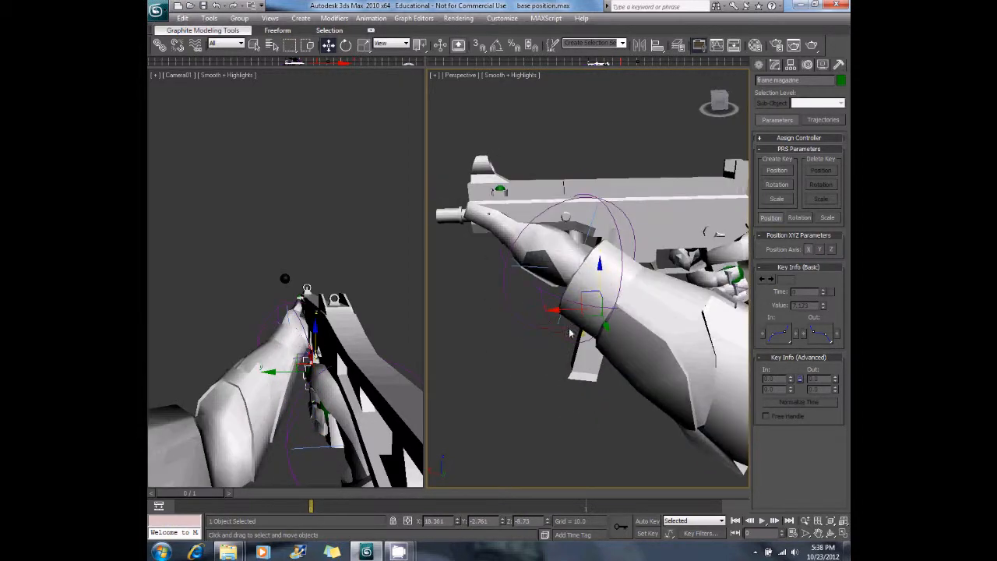
click(519, 346)
alt+middle_drag(577, 227, 553, 247)
middle_drag(553, 247, 536, 318)
click(157, 18)
click(188, 106)
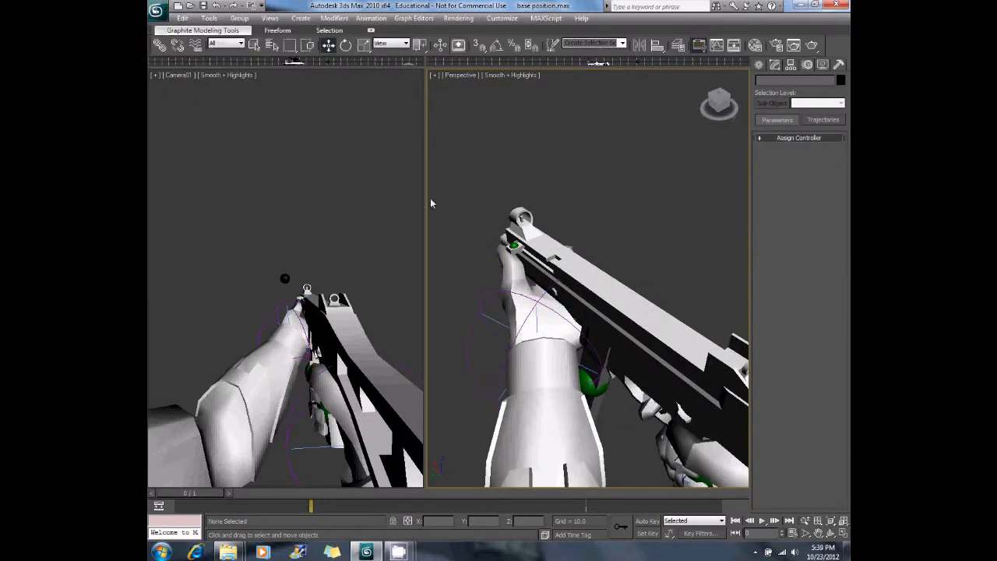
Run the Animation_Importer_v1-0-3 script from the Scripts folder
alt+middle_drag(634, 226, 538, 208)
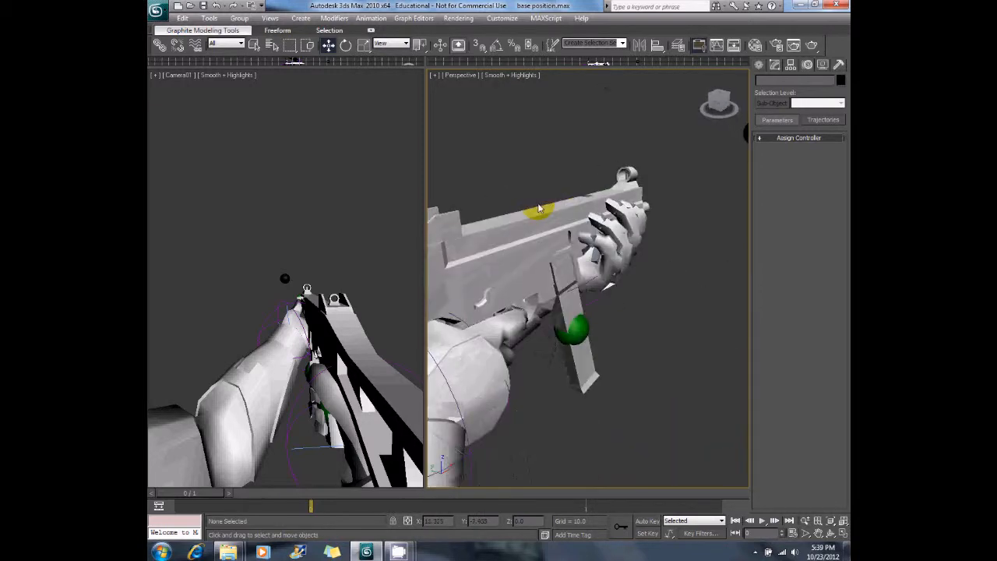
alt+middle_drag(654, 234, 649, 306)
alt+middle_drag(549, 203, 503, 187)
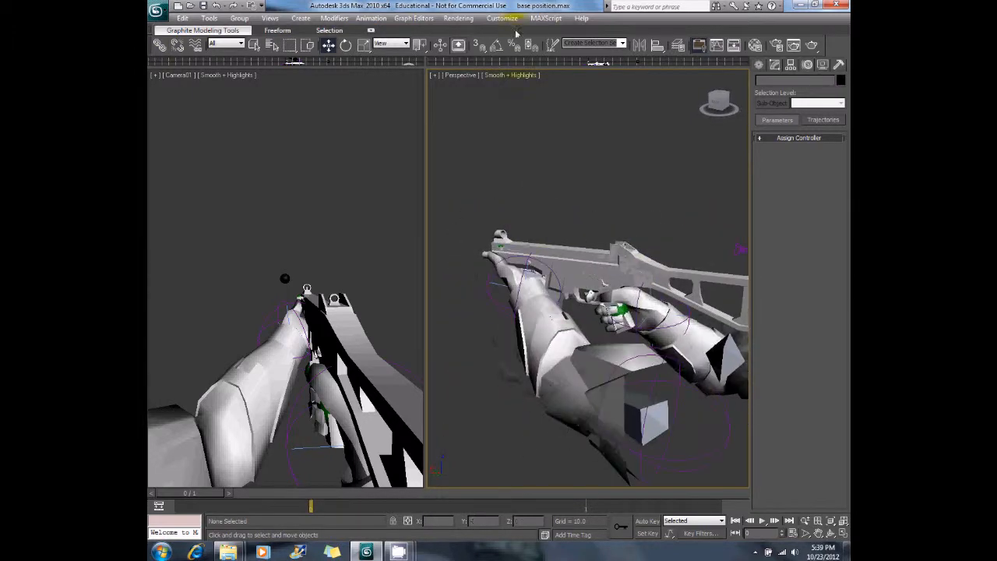
click(546, 18)
click(551, 60)
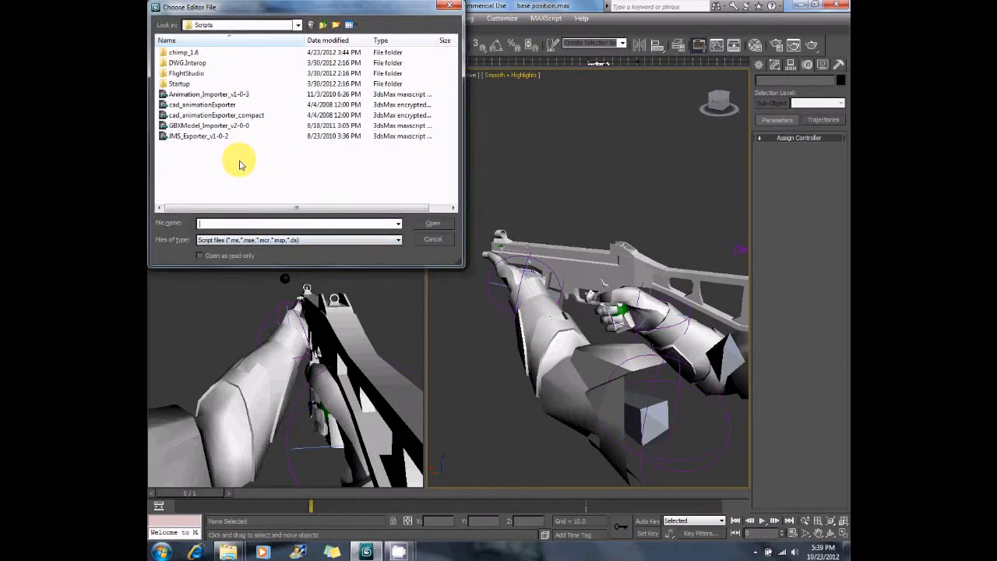
double_click(213, 94)
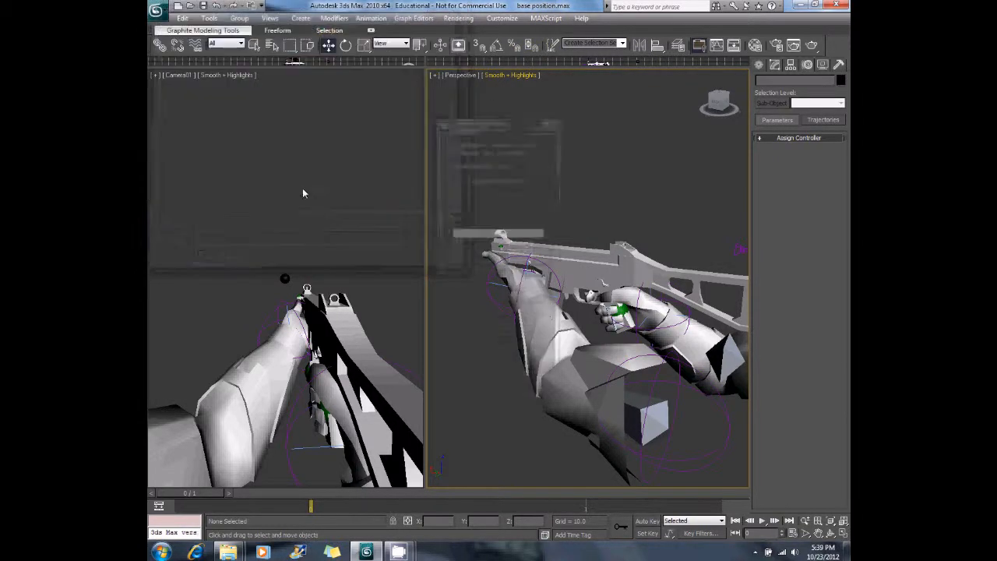
Load the assault rifle's first-person animation tag from the tags\weapons\assault rifle\fp folder into the importer
click(497, 179)
click(294, 25)
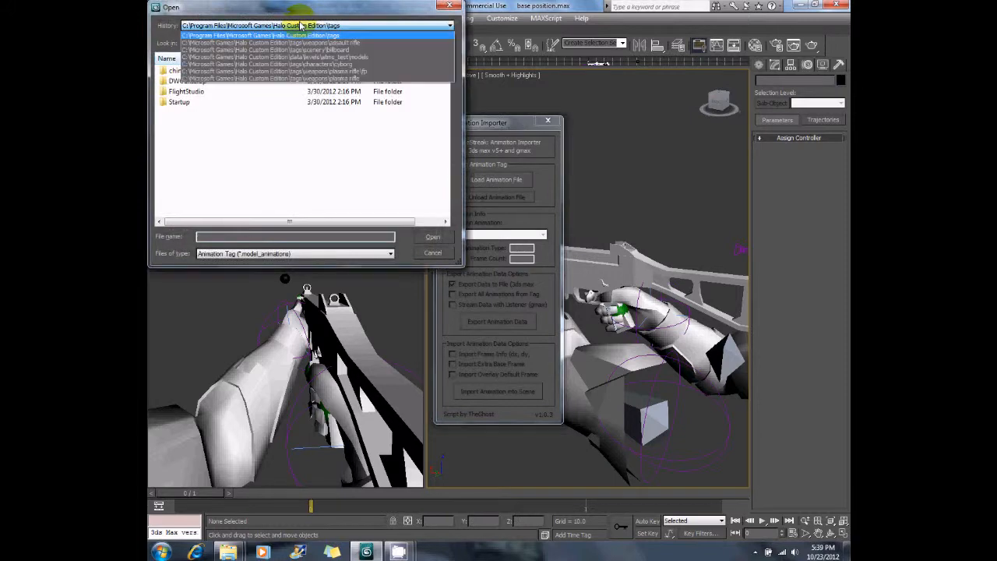
click(307, 44)
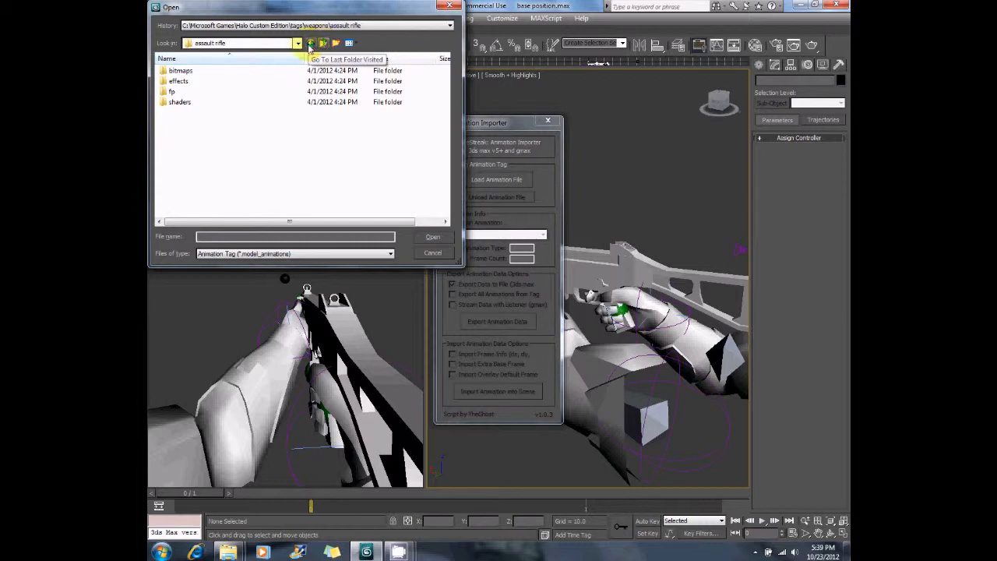
click(322, 44)
click(310, 43)
double_click(172, 92)
double_click(195, 92)
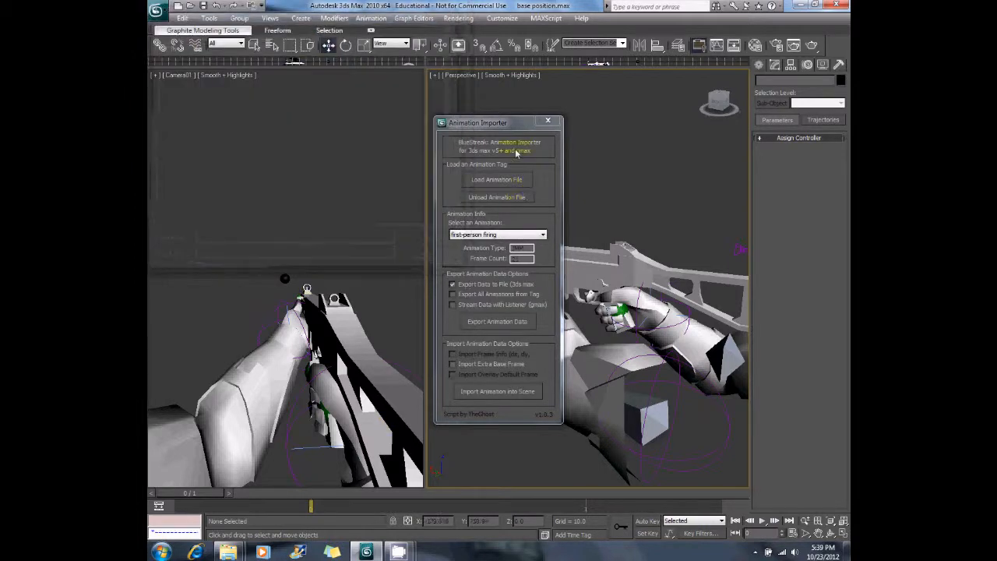
Choose the first-person firing animation in the importer and shift its window clear of the Perspective view
drag(499, 128, 754, 143)
click(748, 247)
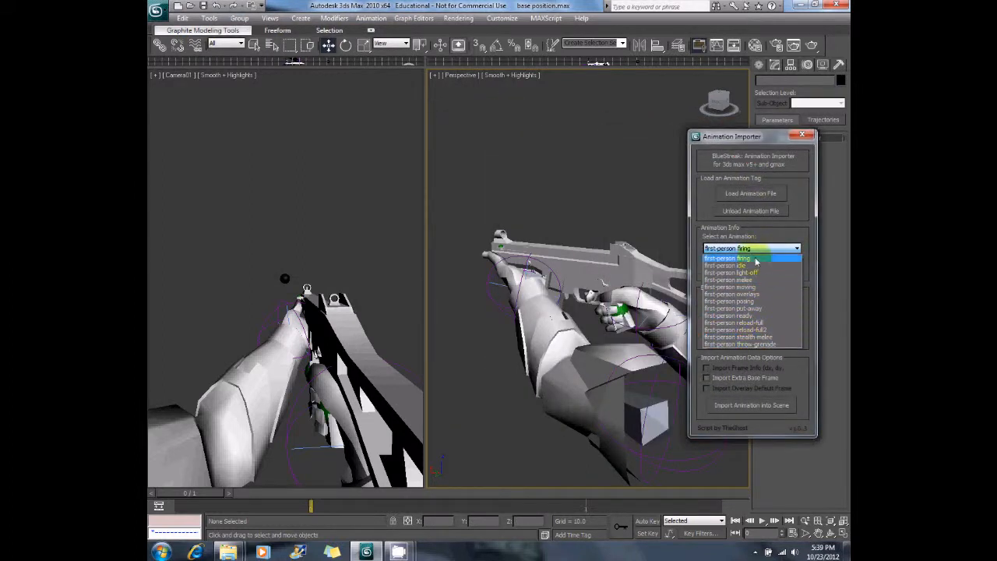
click(755, 260)
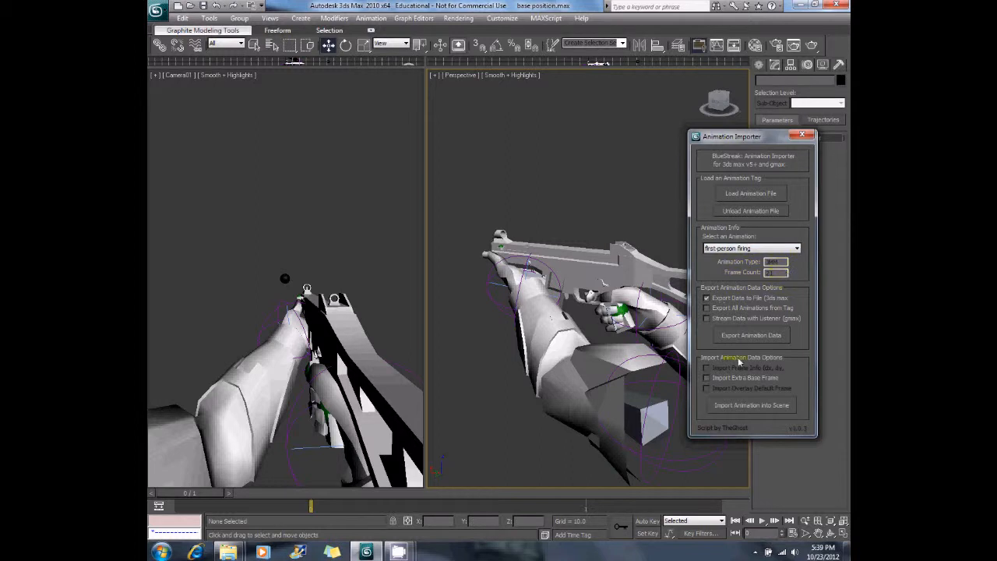
drag(757, 140, 793, 142)
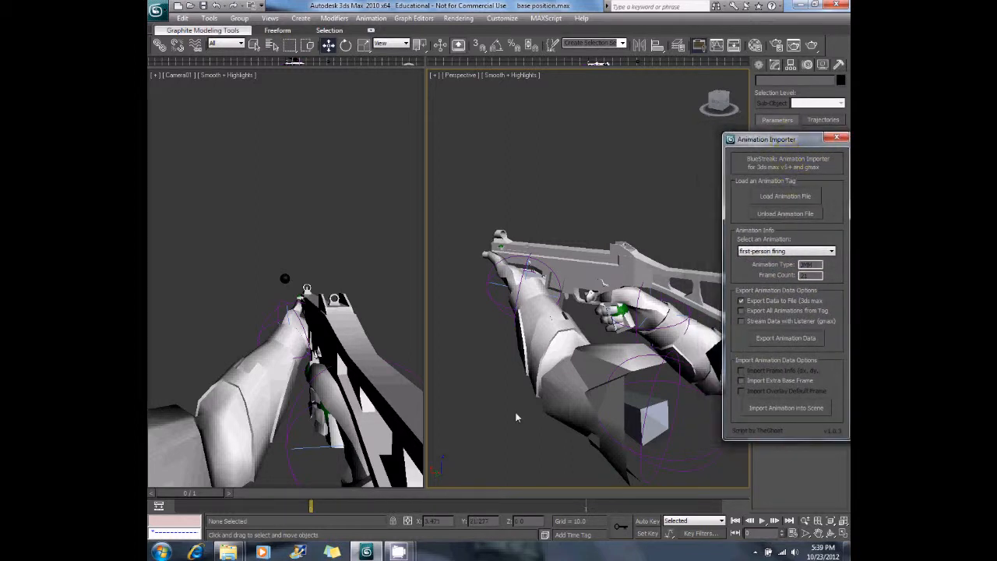
click(366, 498)
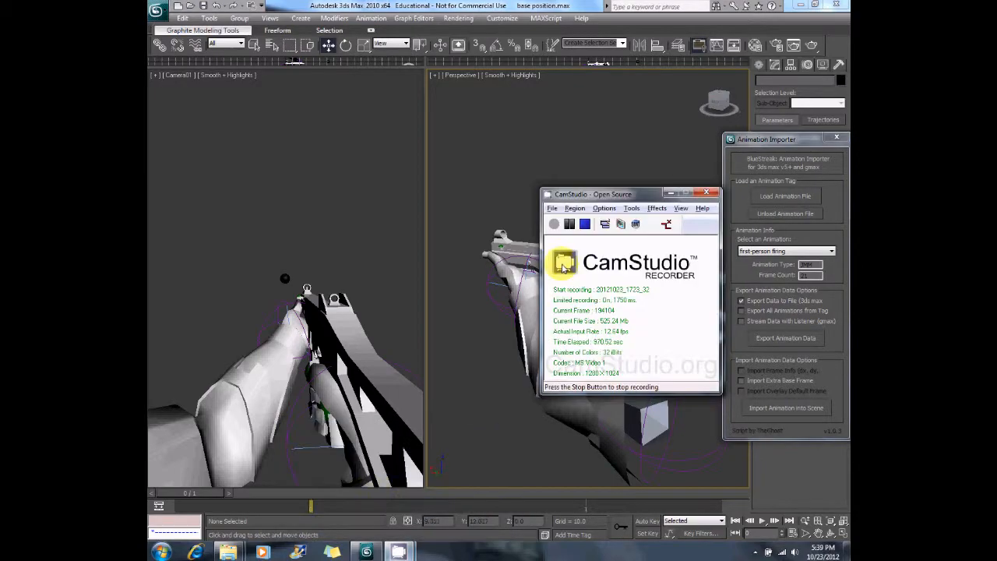